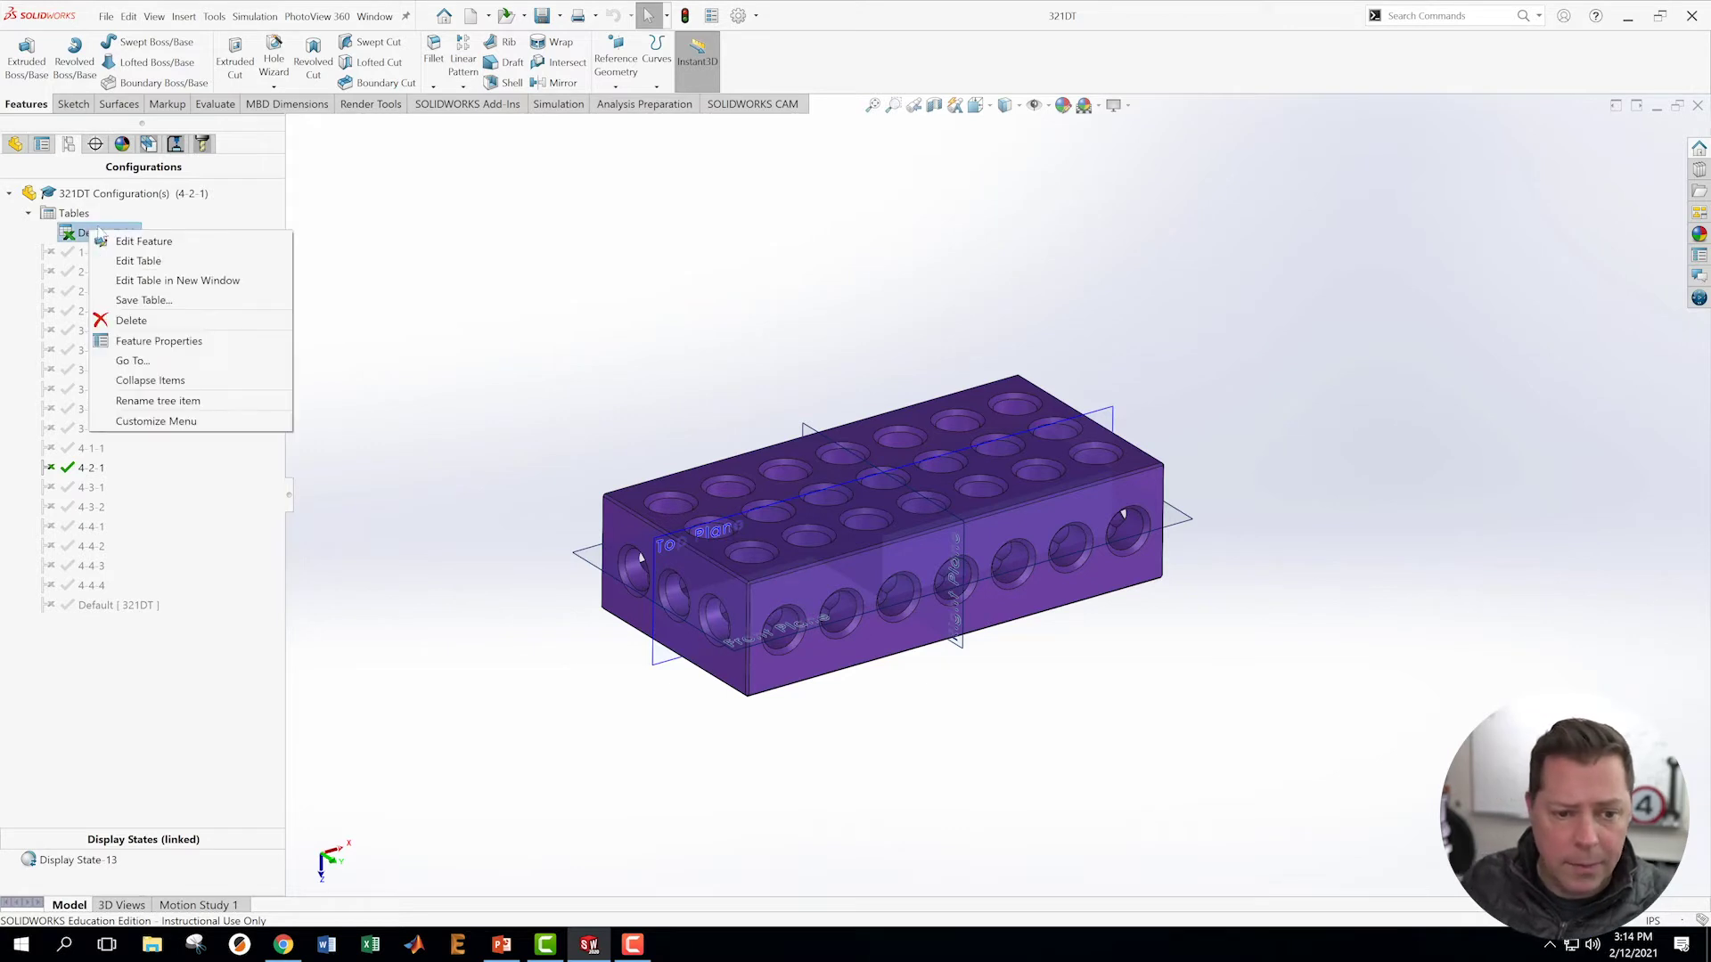
- Open the design table in its own Excel window and unhide columns O through BN
left_click(153, 280)
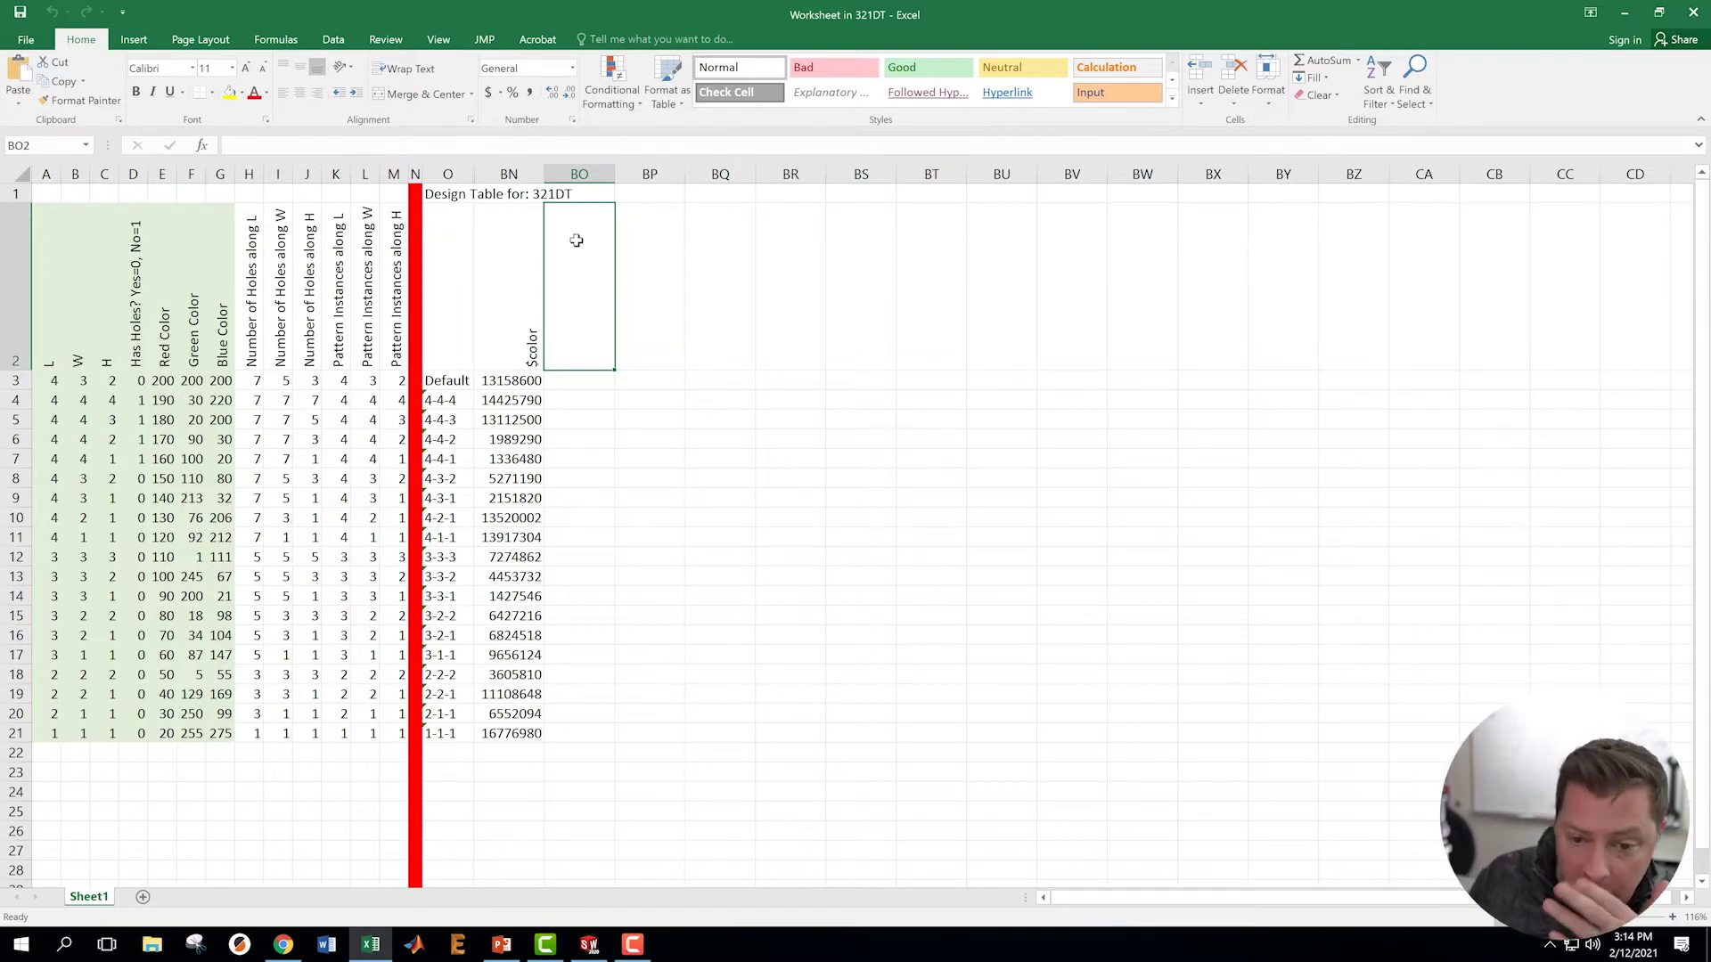
left_click(734, 252)
left_click_drag(447, 172, 499, 174)
right_click(490, 176)
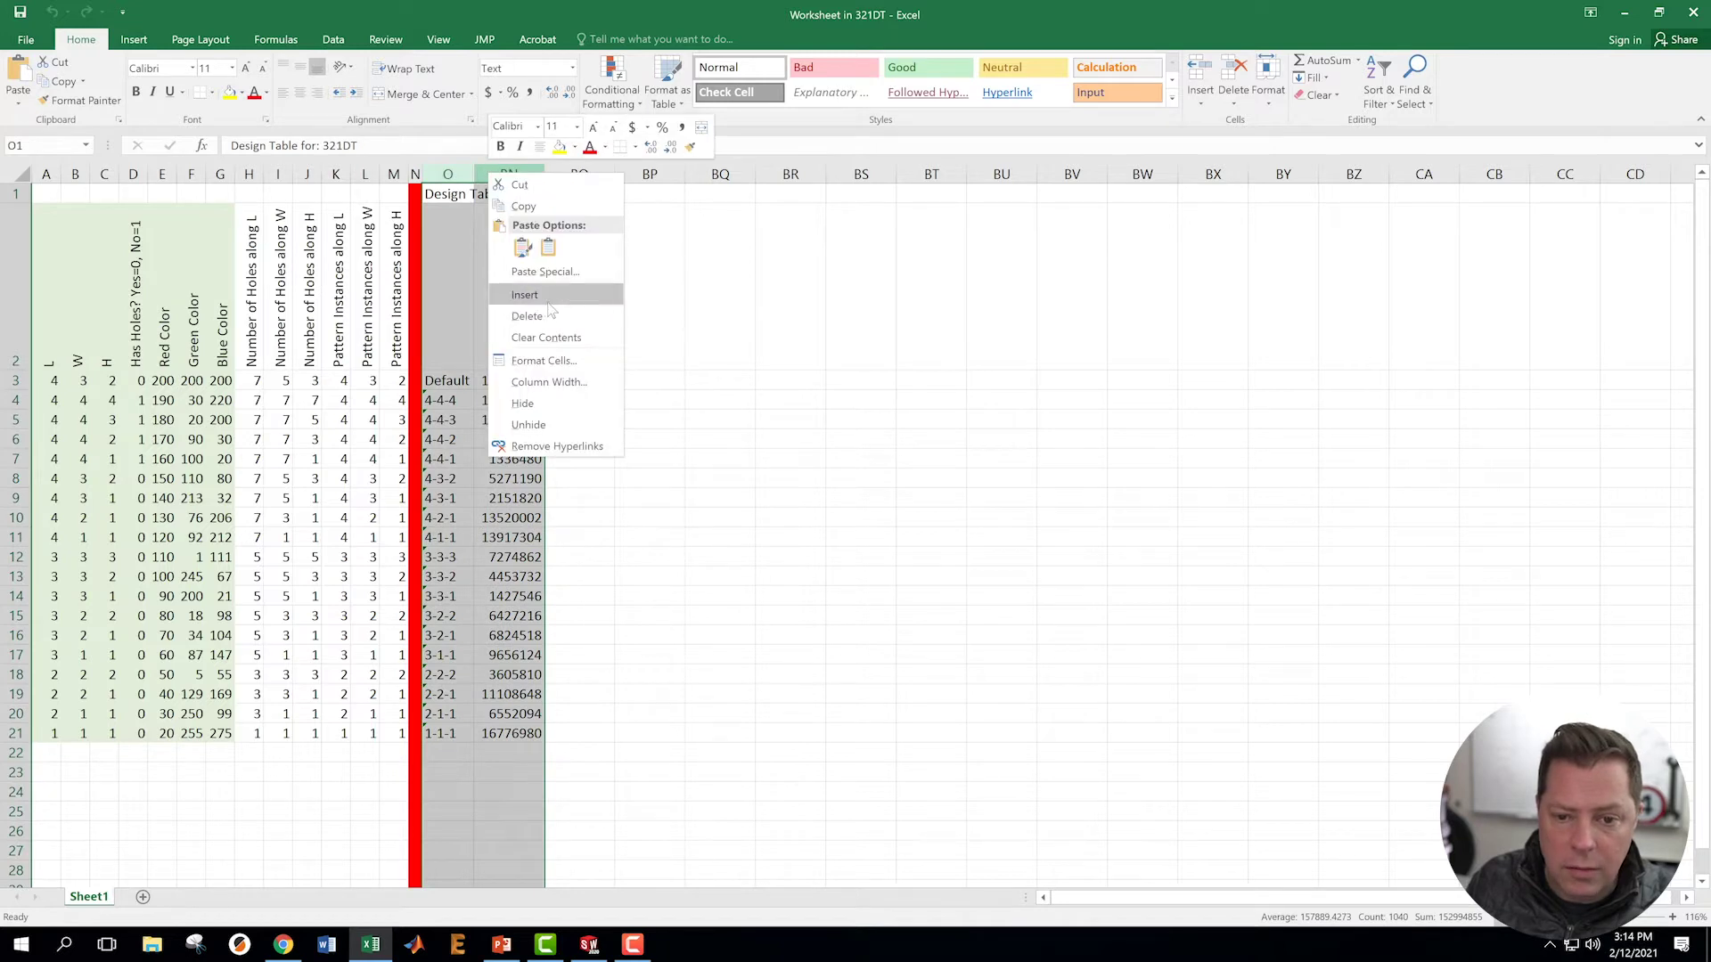
left_click(534, 425)
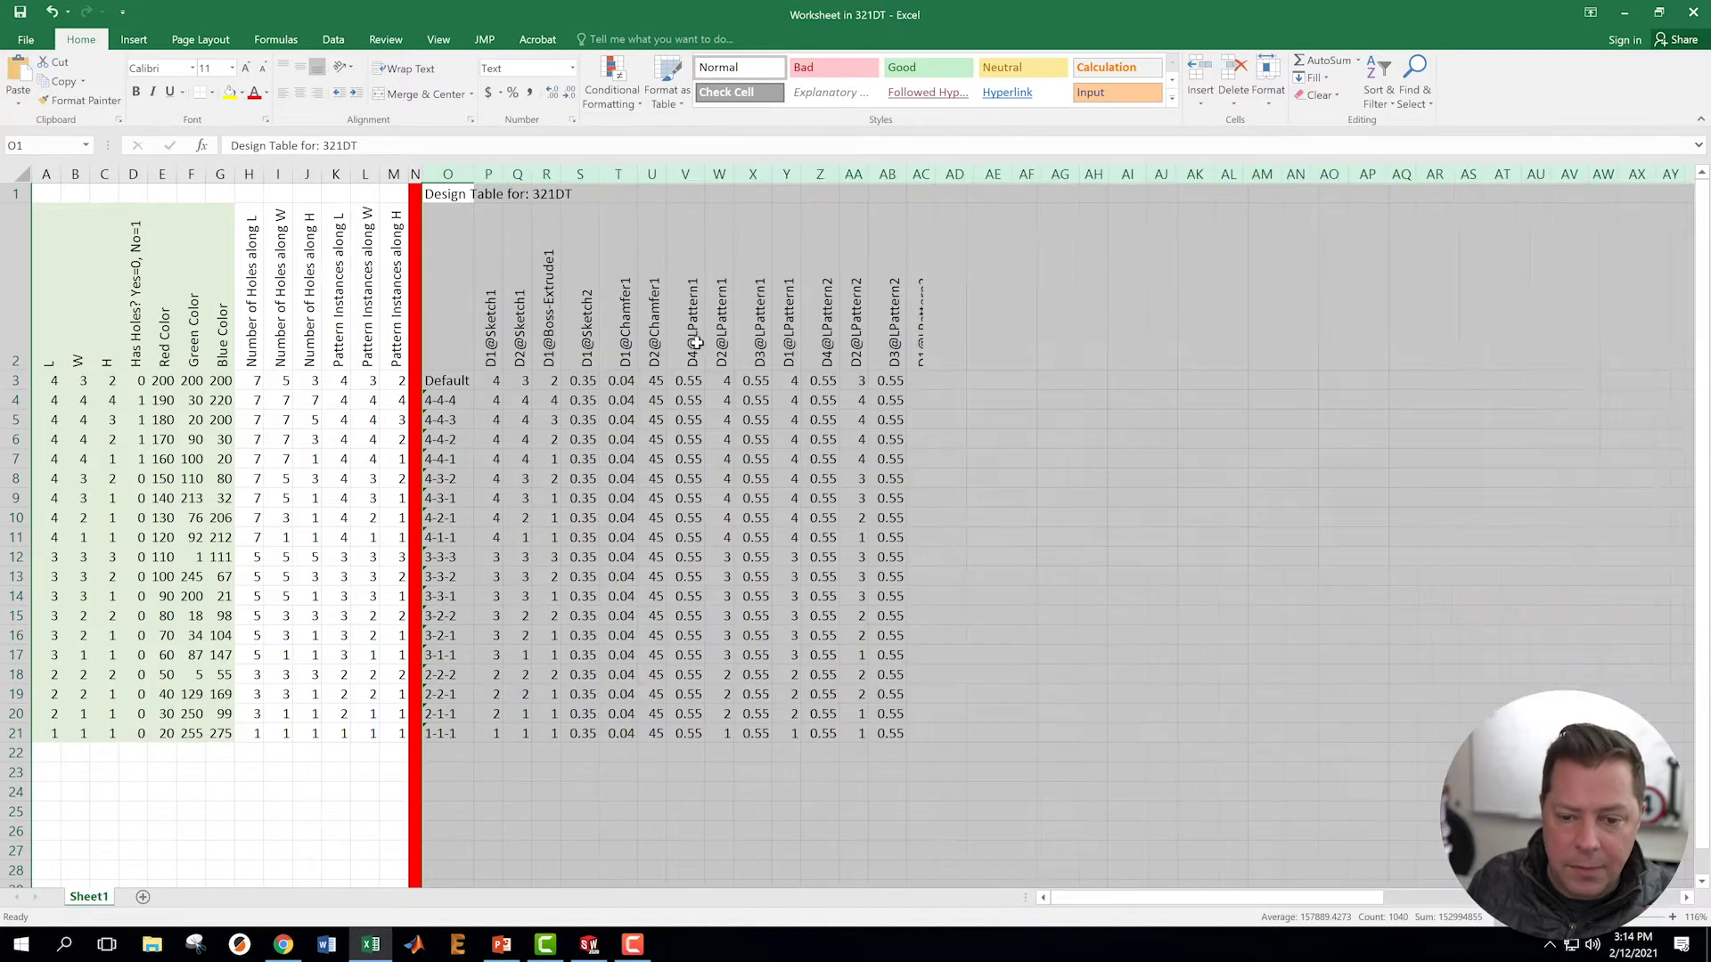
left_click(786, 263)
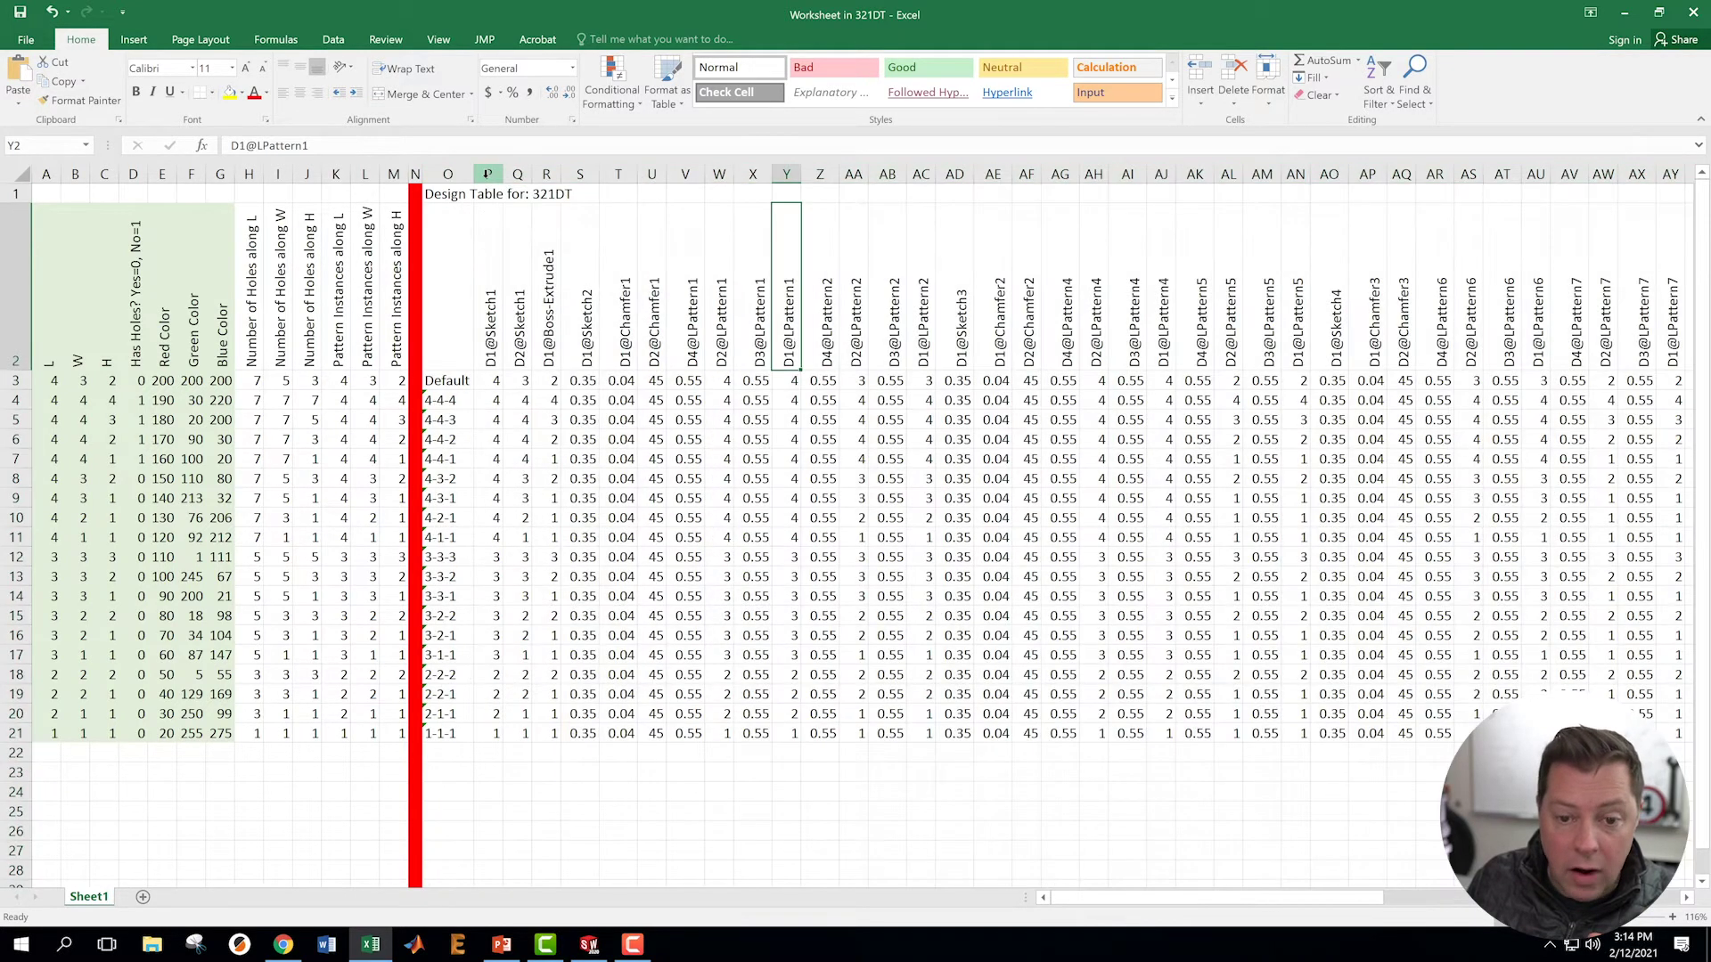
- Hide columns P through BM again and close the Excel table
left_click_drag(487, 173, 1609, 195)
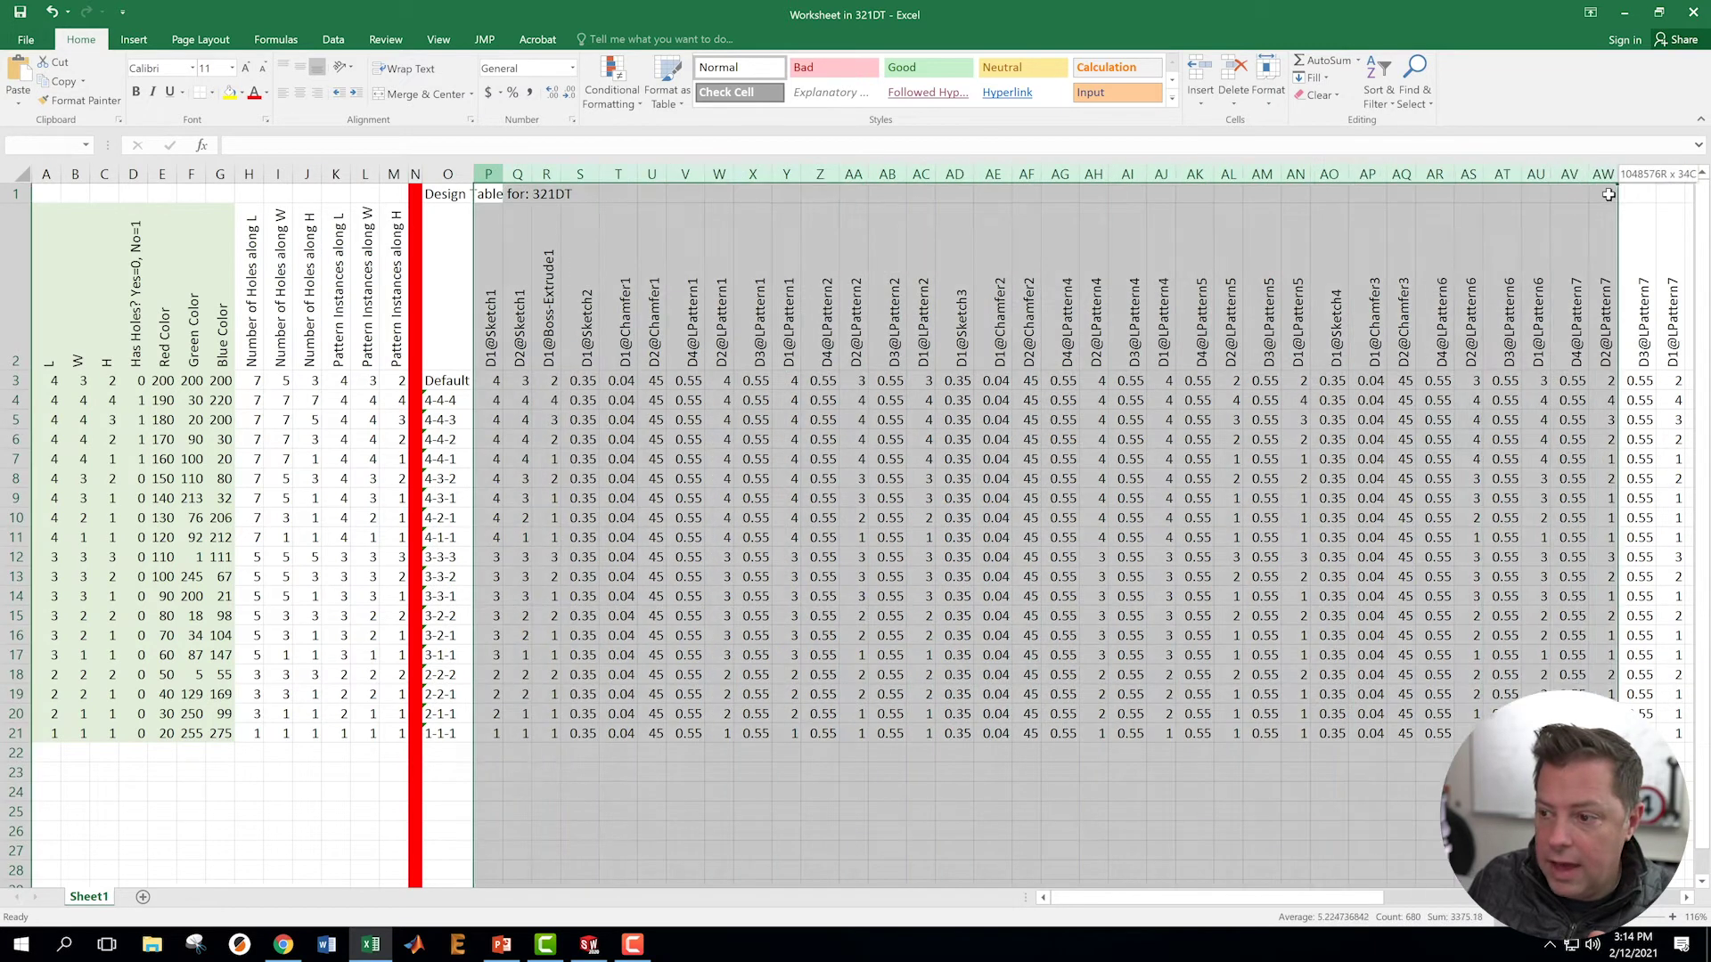
left_click(1223, 223)
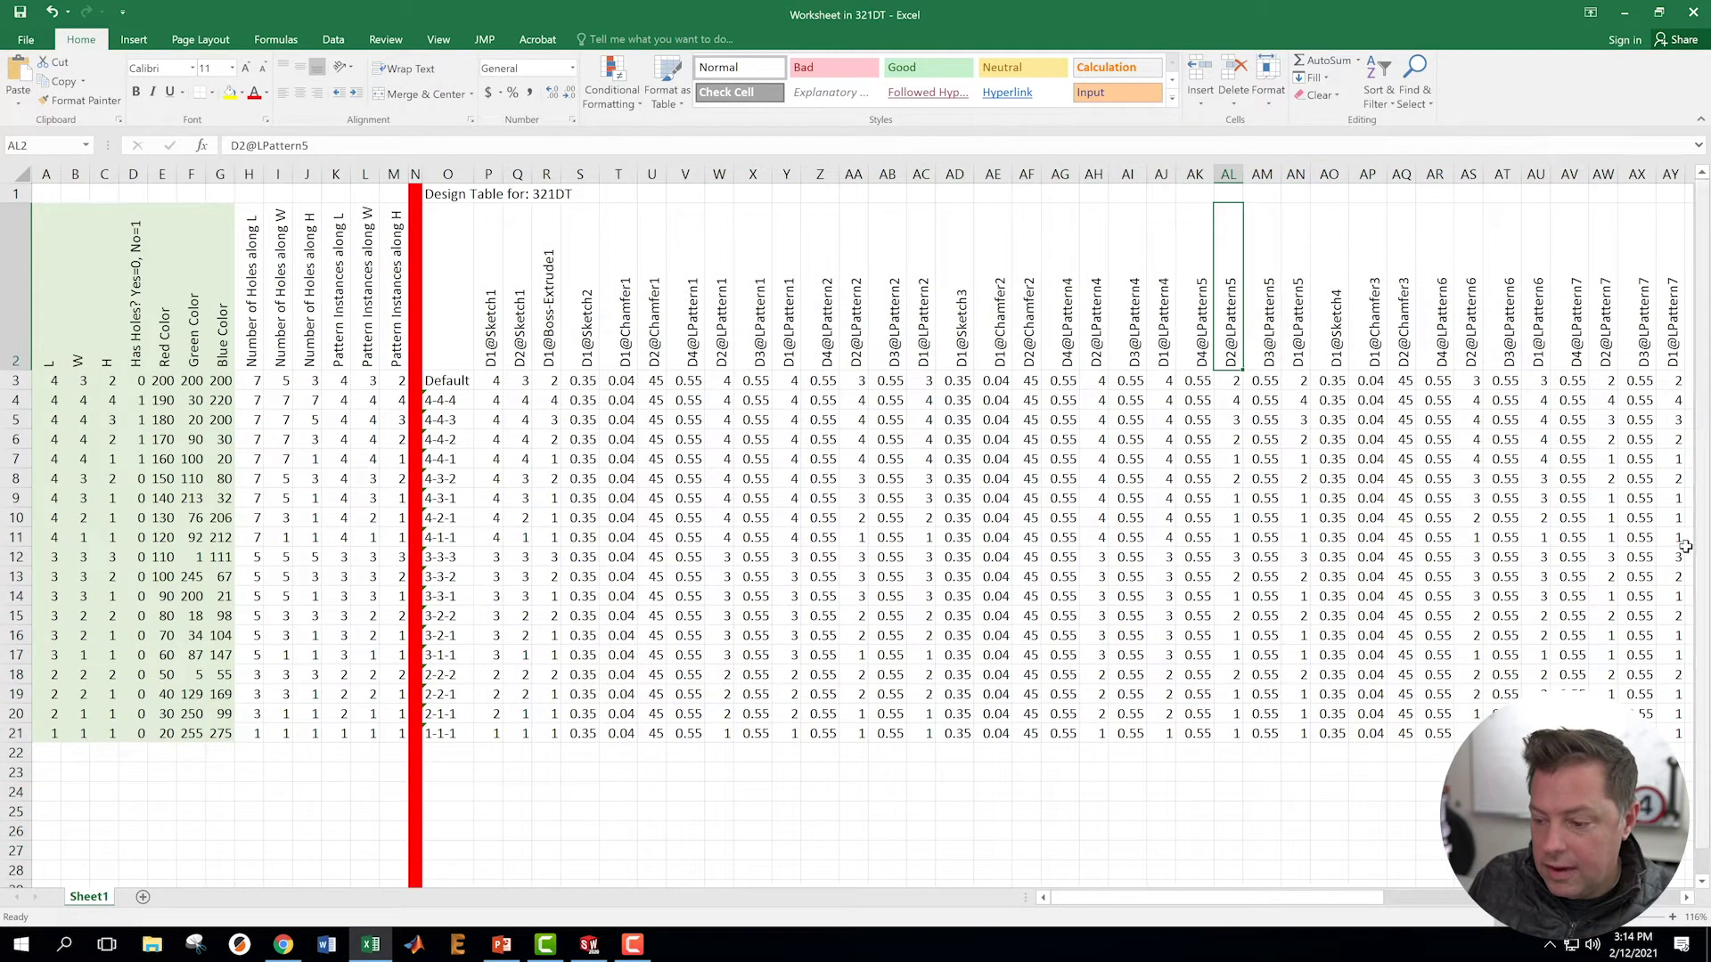
left_click(488, 174)
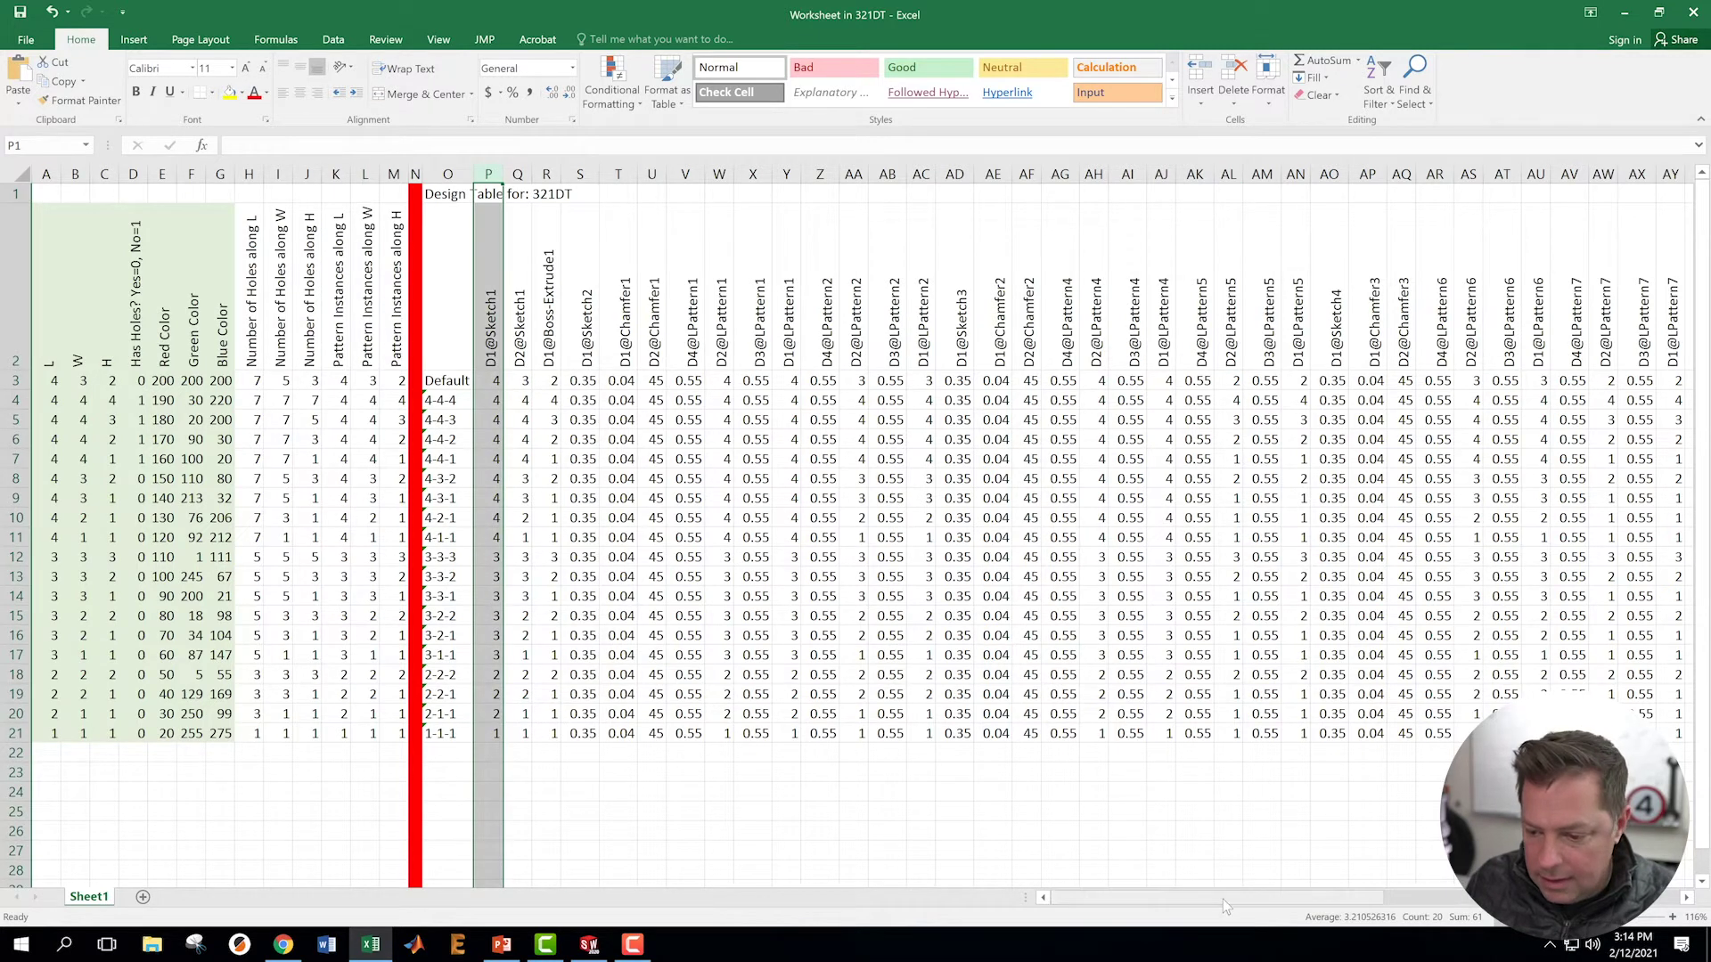
left_click_drag(1223, 900, 1515, 900)
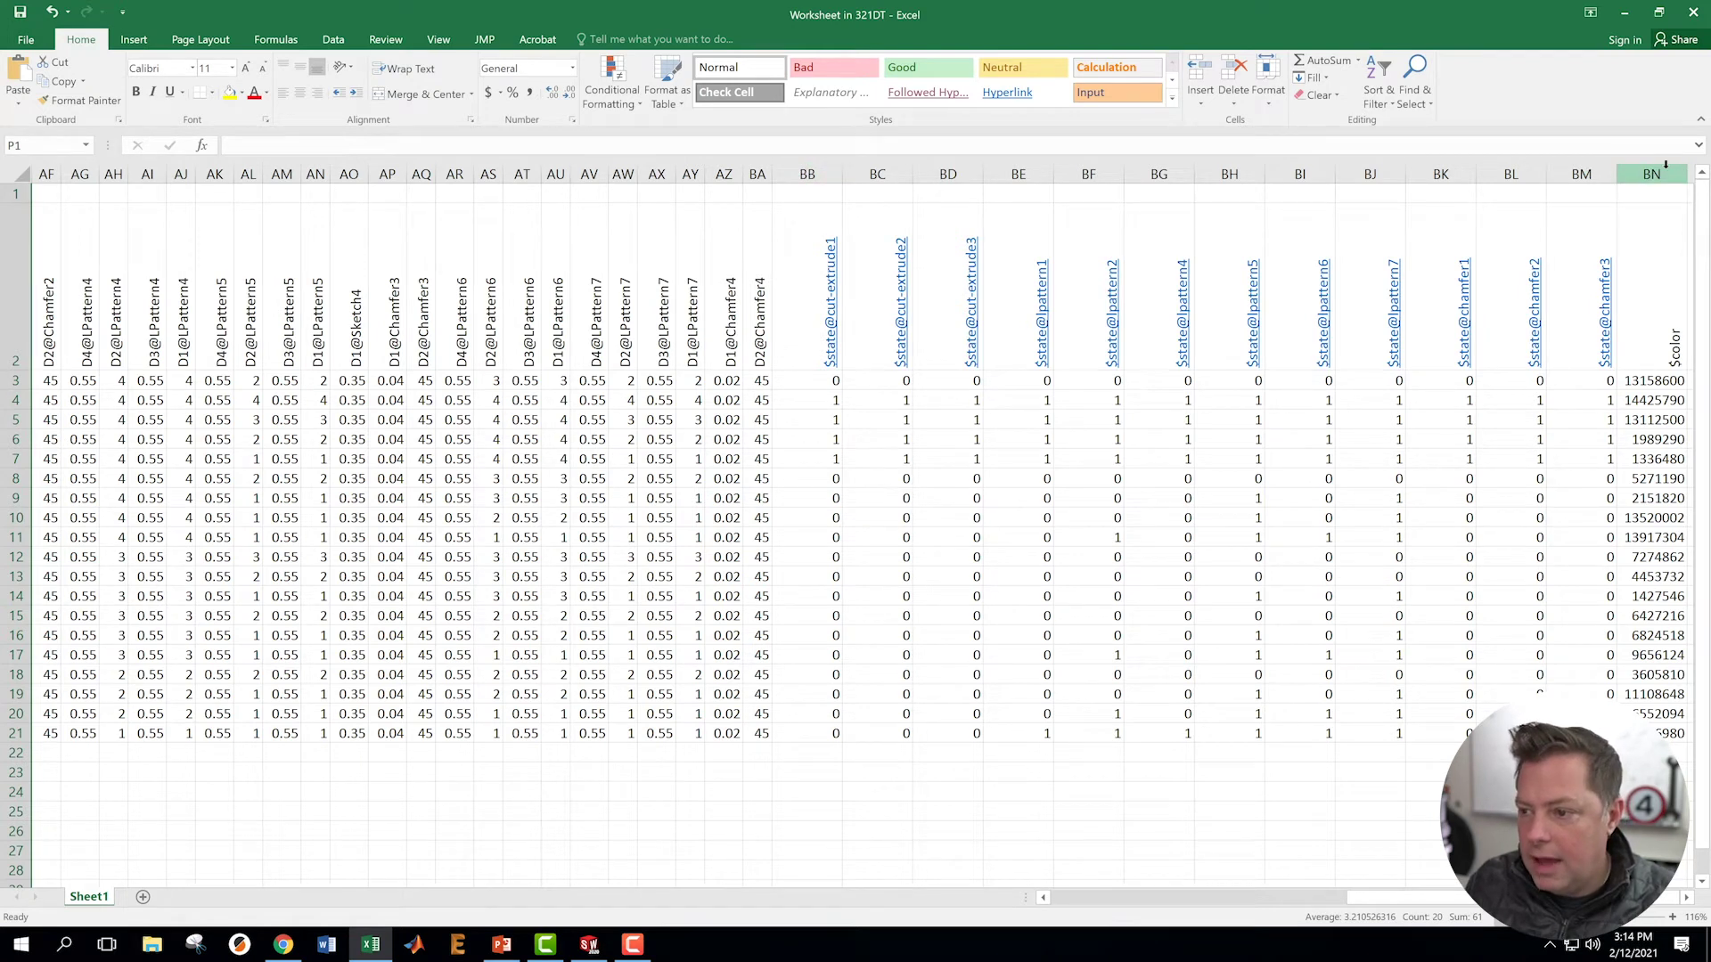
left_click(1582, 173)
key("ctrl+shift+Left")
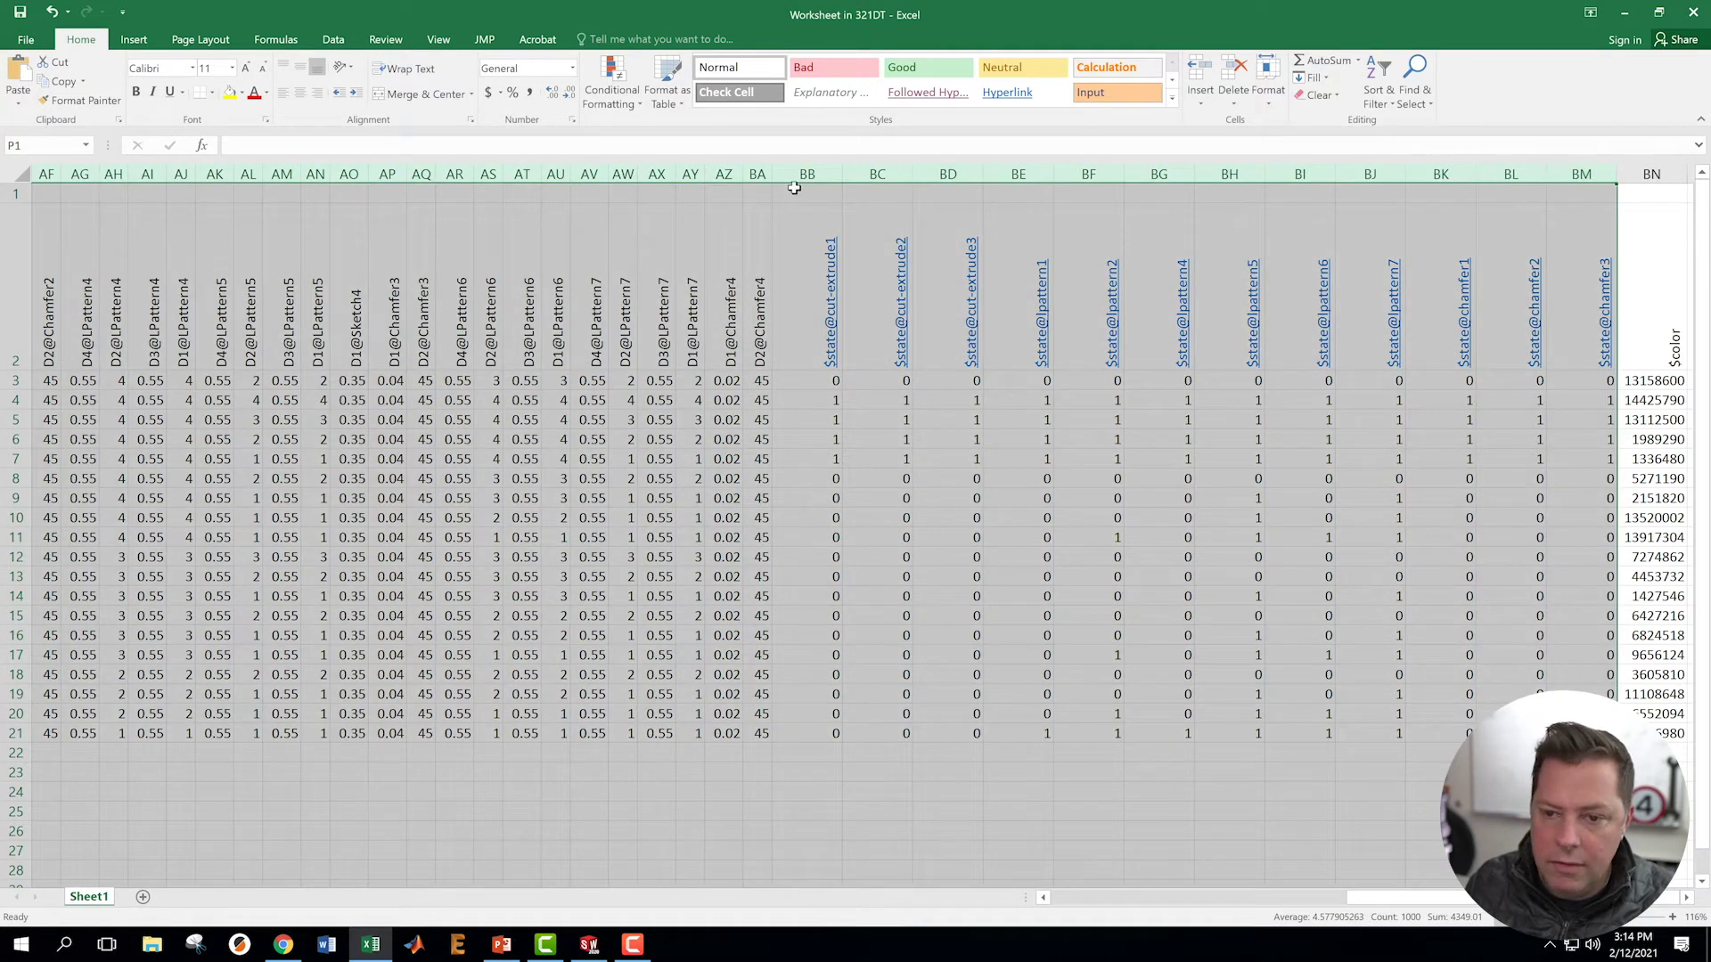
right_click(794, 177)
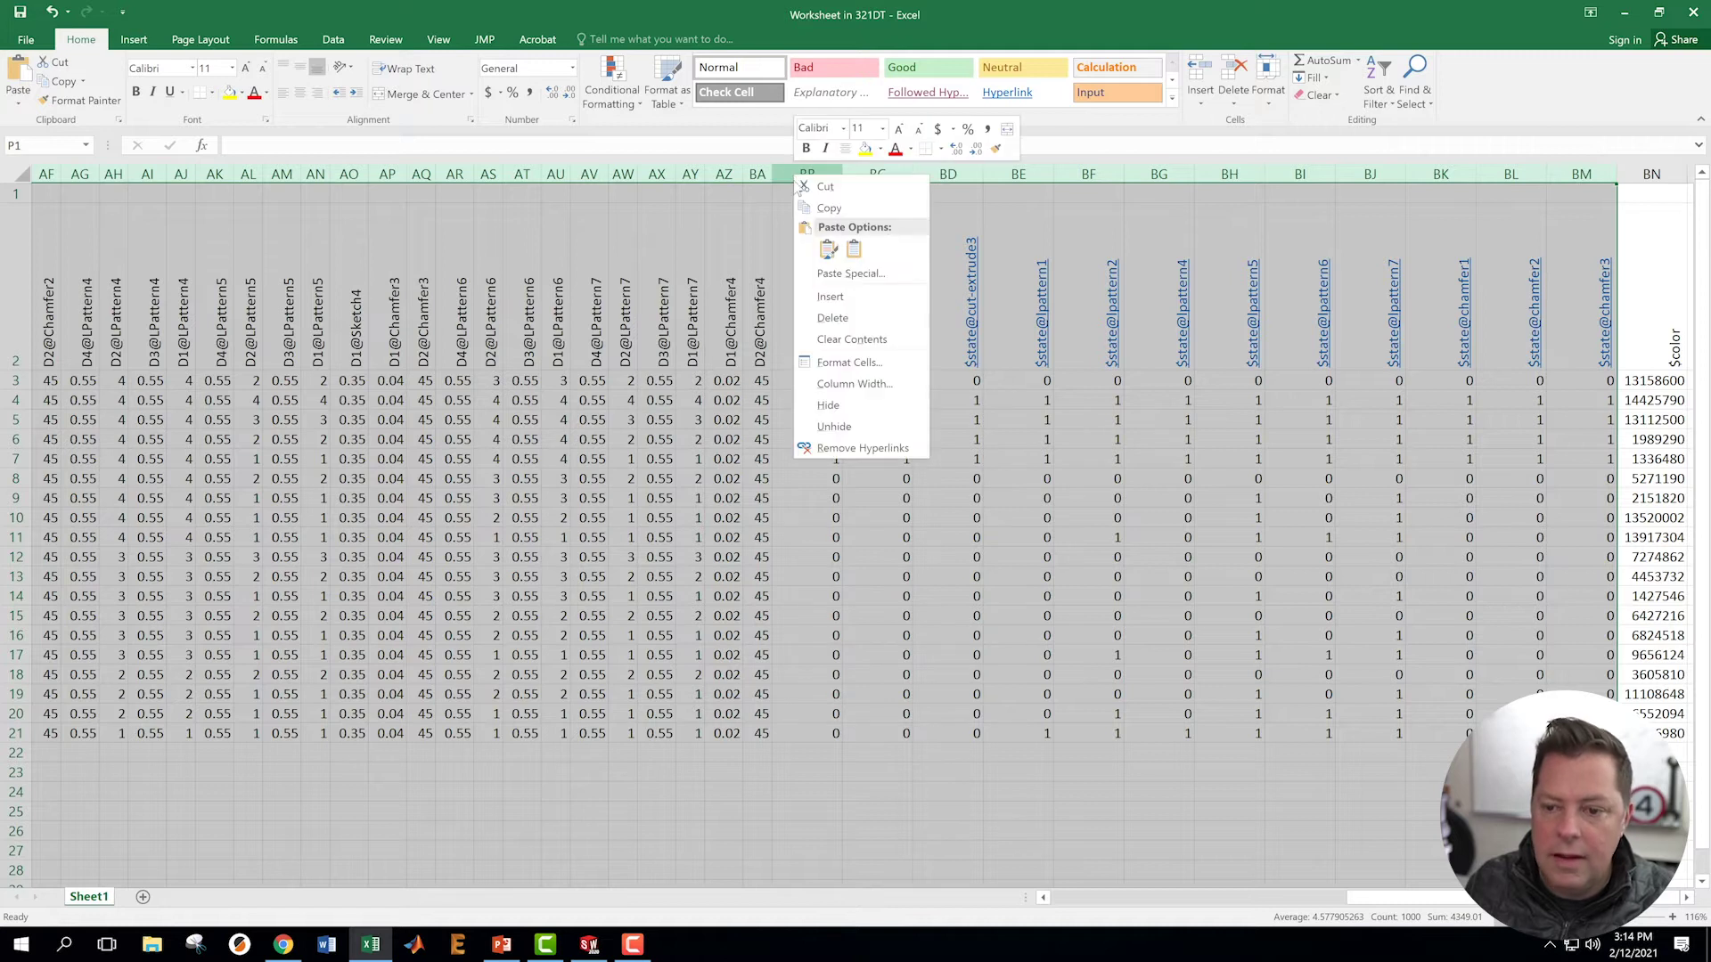
left_click(827, 407)
left_click(677, 492)
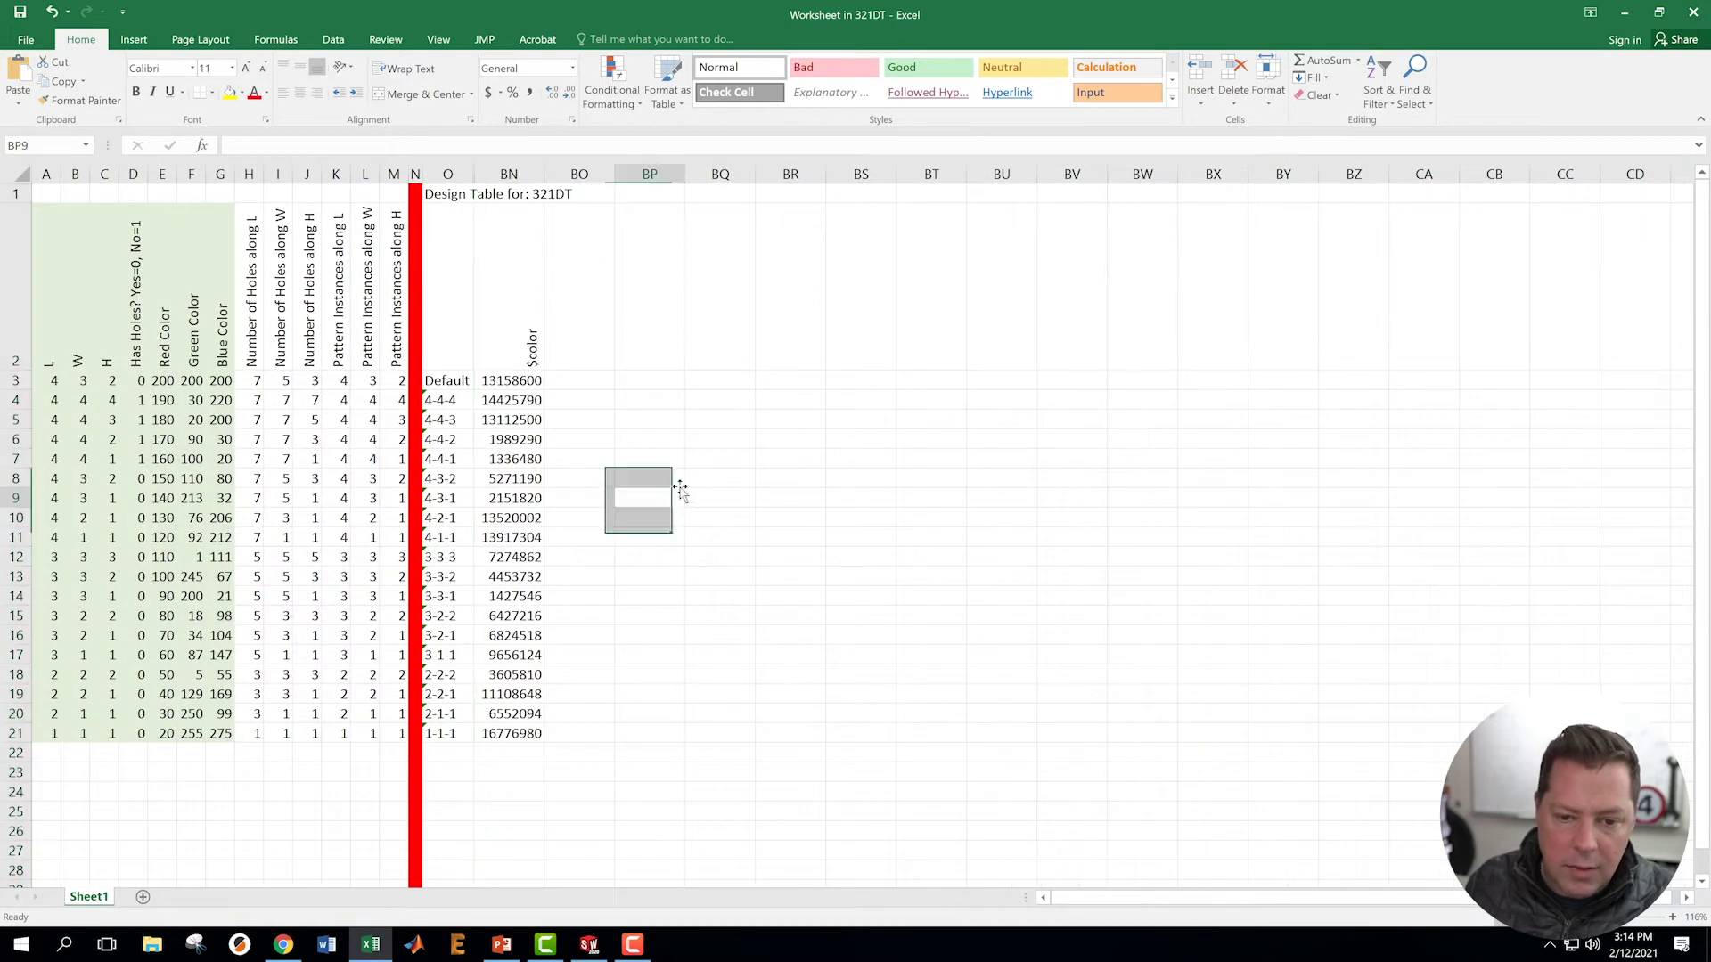
left_click(586, 309)
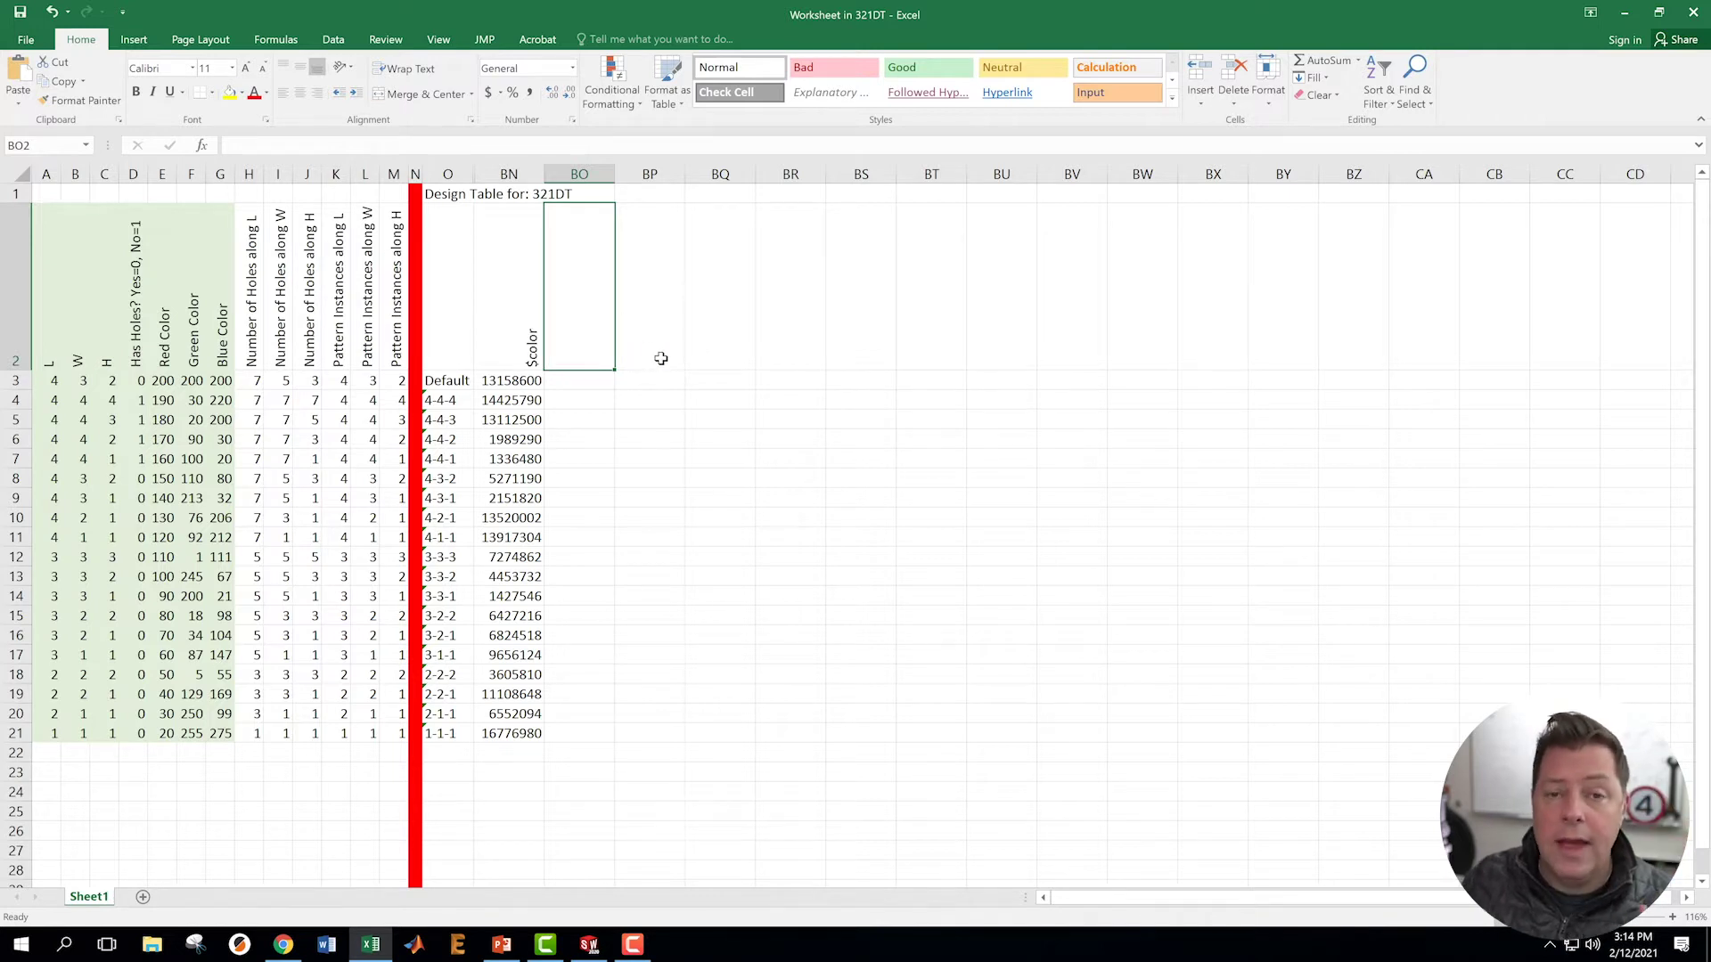
left_click(1693, 15)
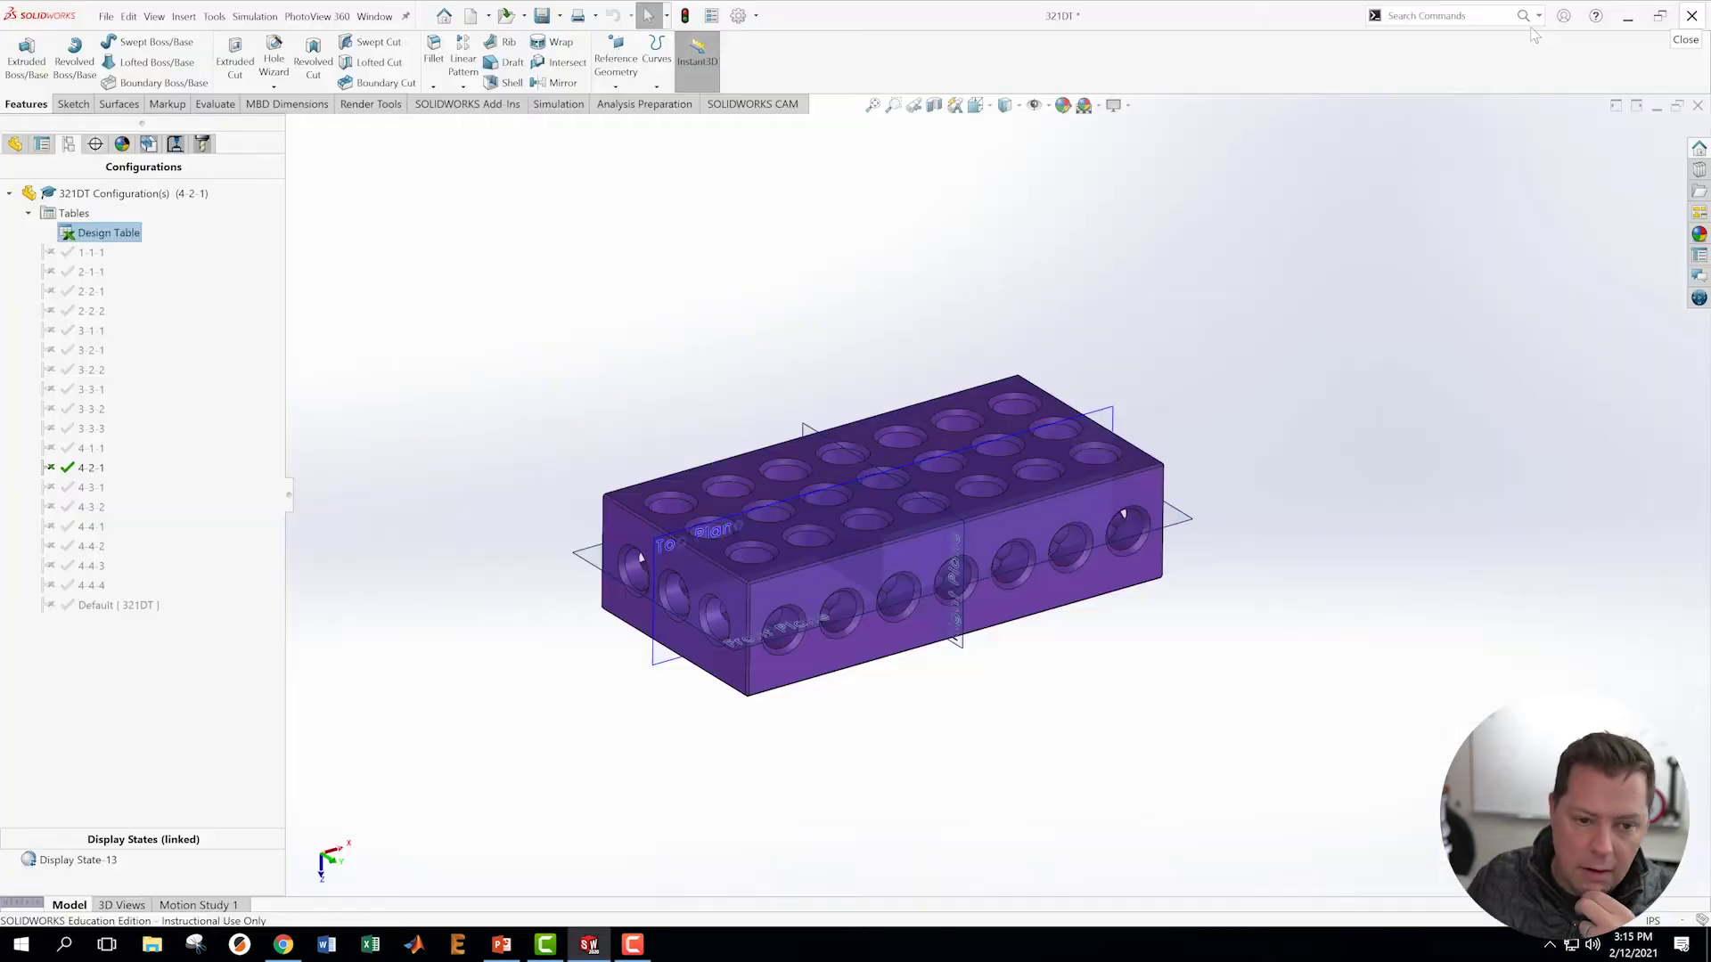
- Activate the Default configuration and start a Thread on the centre hole's top edge
double_click(83, 605)
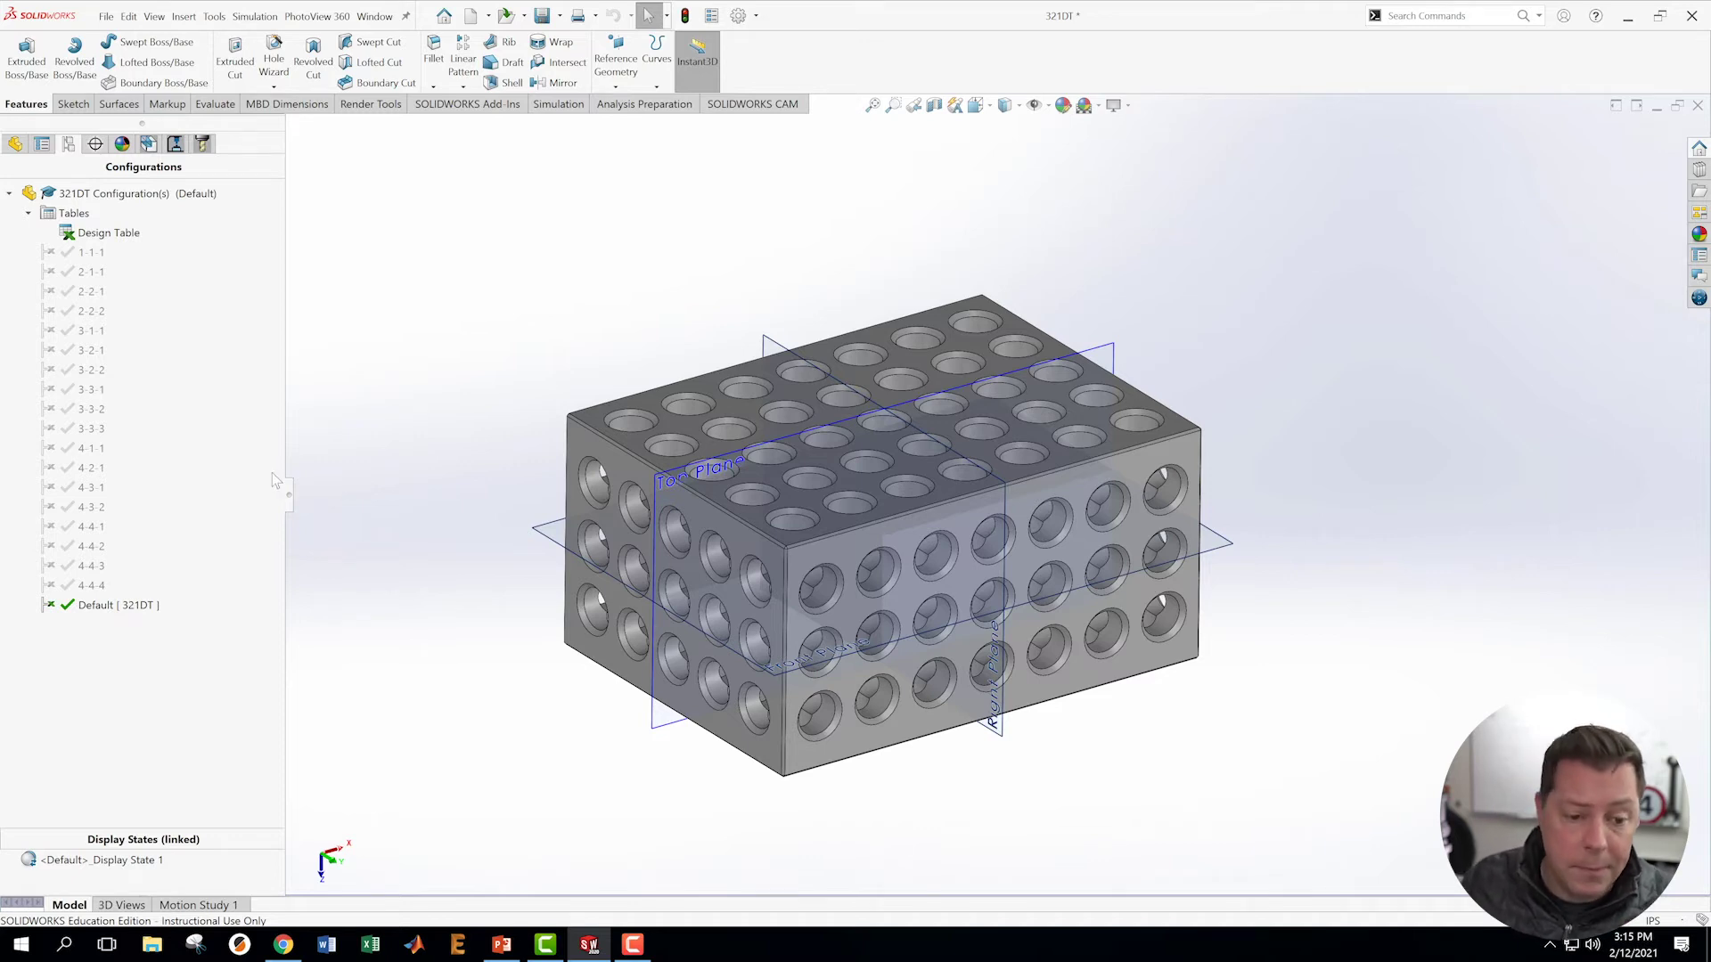
scroll(943, 368, "down", 4)
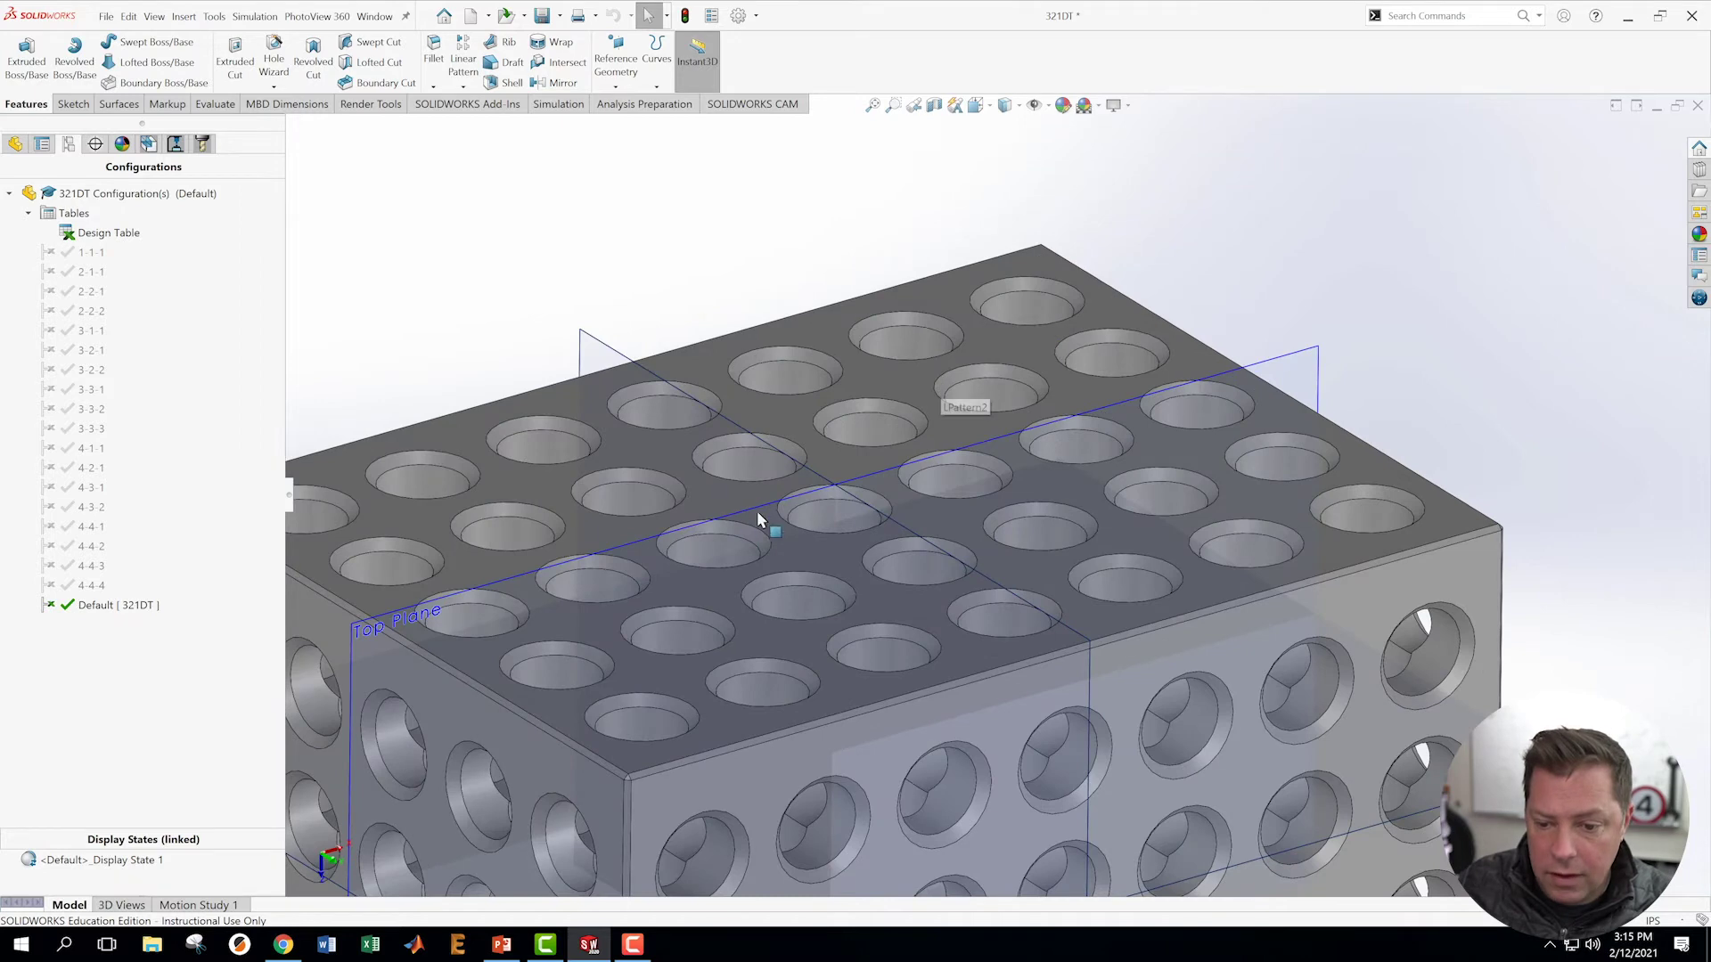
left_click(811, 511)
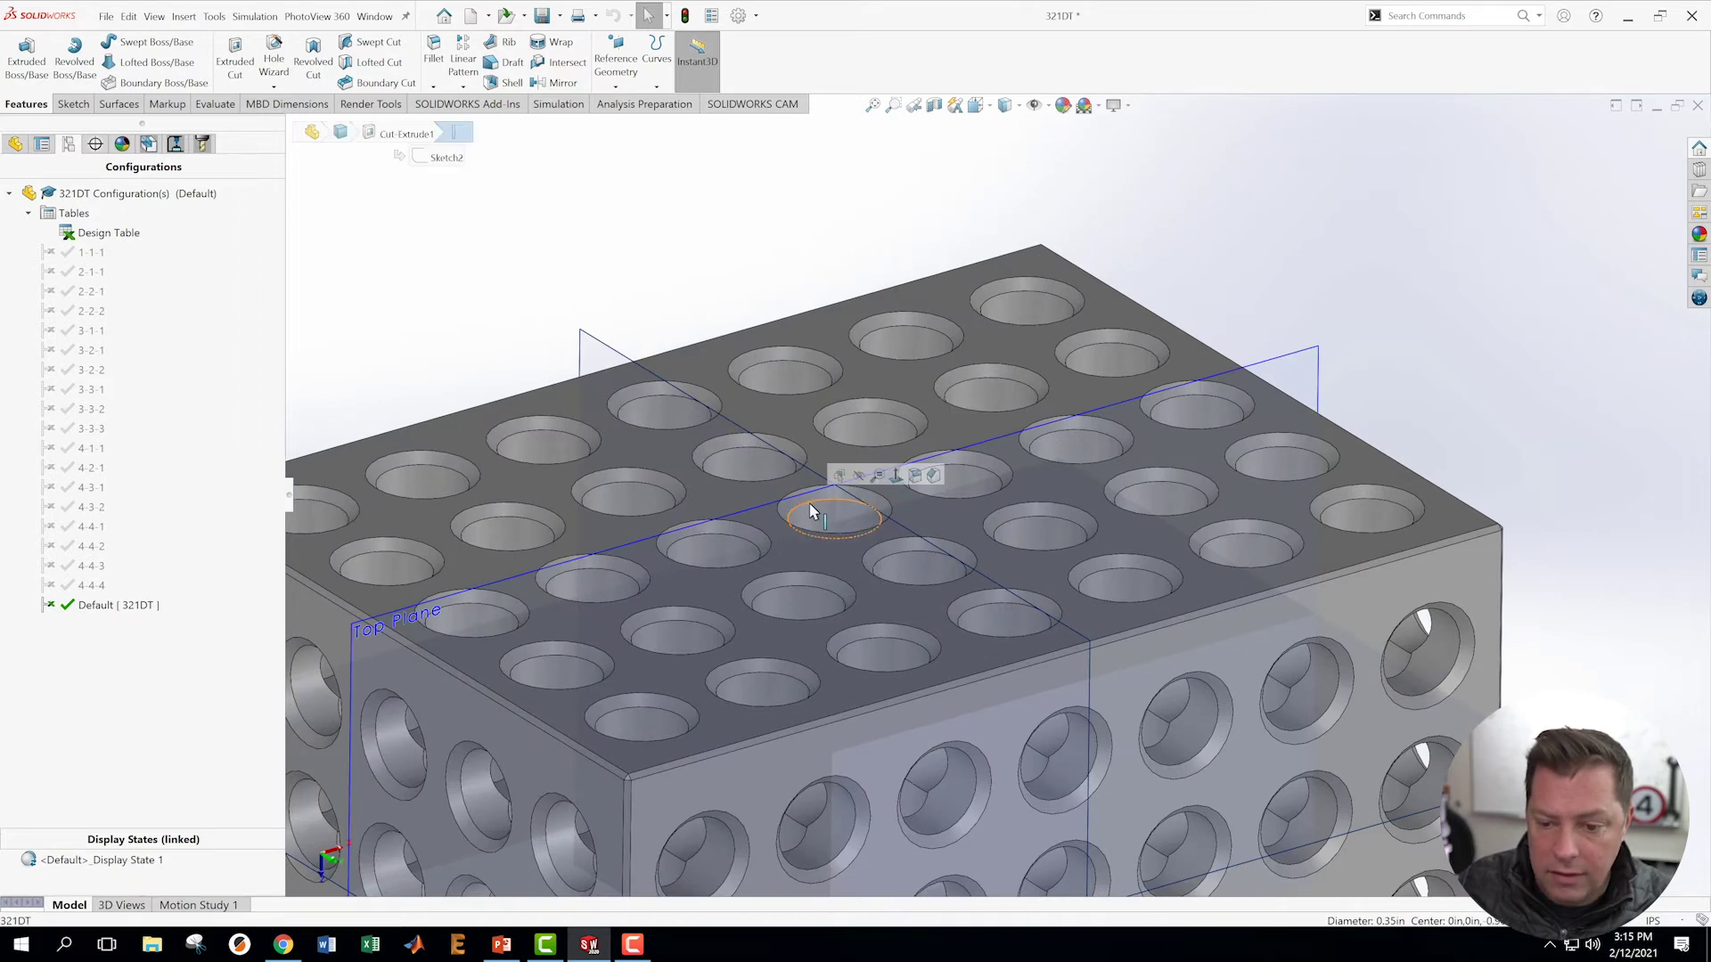
left_click(273, 87)
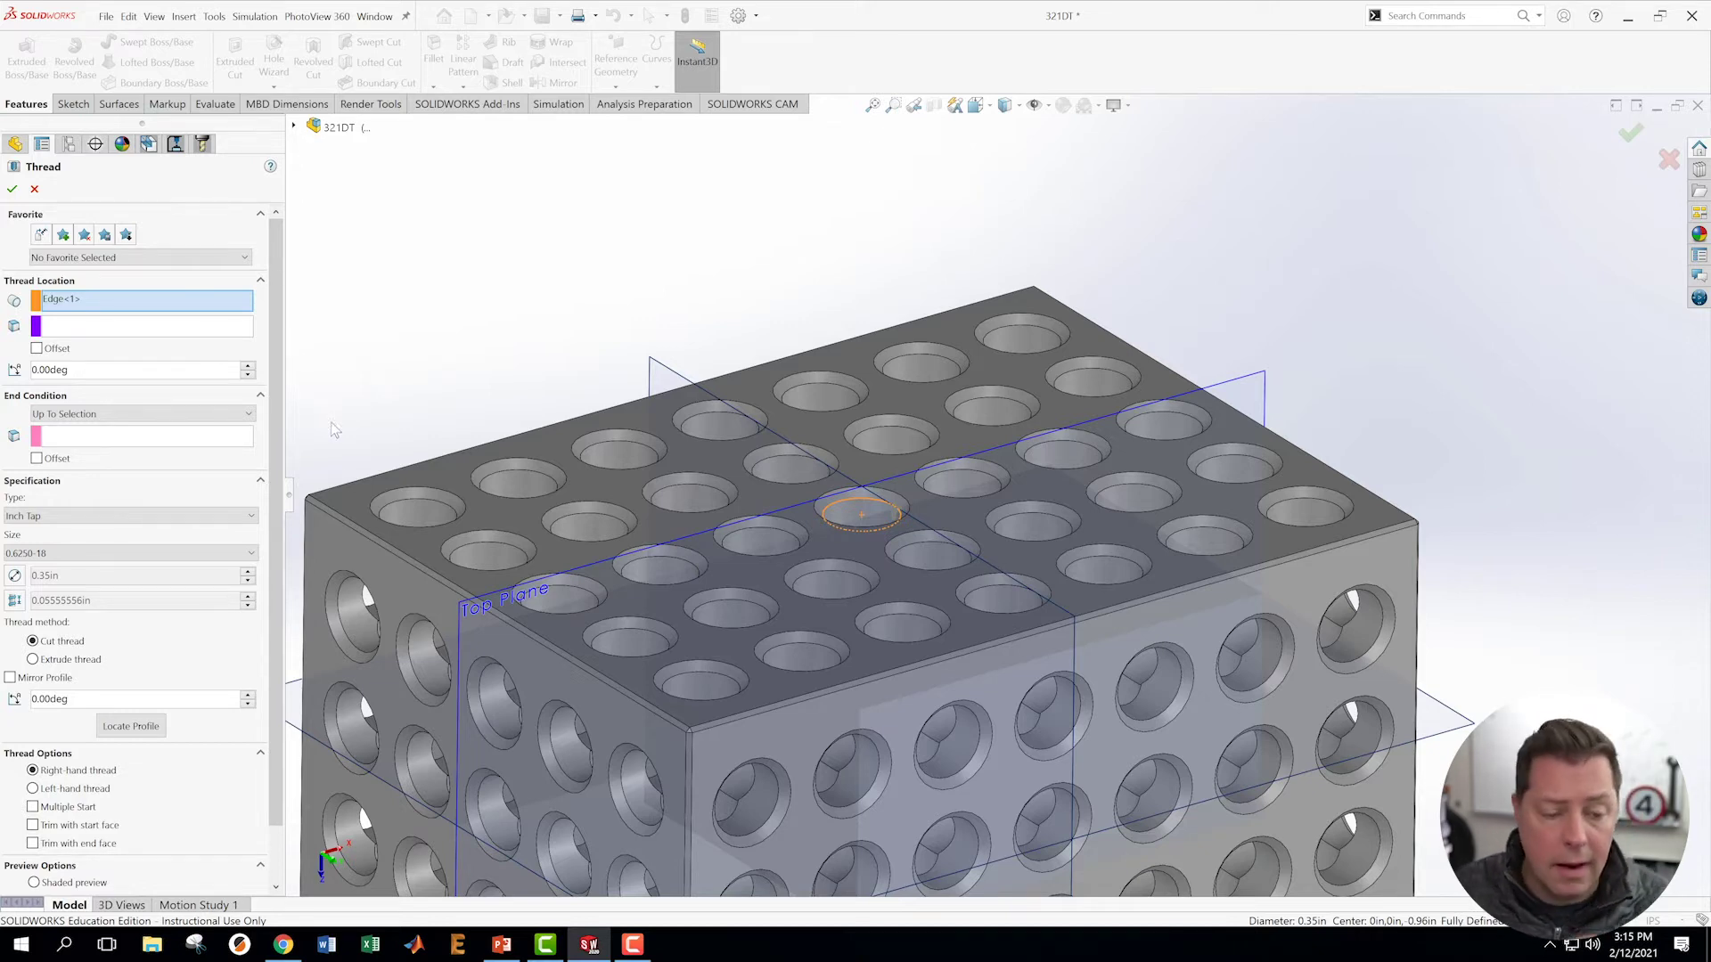
- Offset the thread start and end the thread Up To Selection at the block's bottom face
left_click(37, 349)
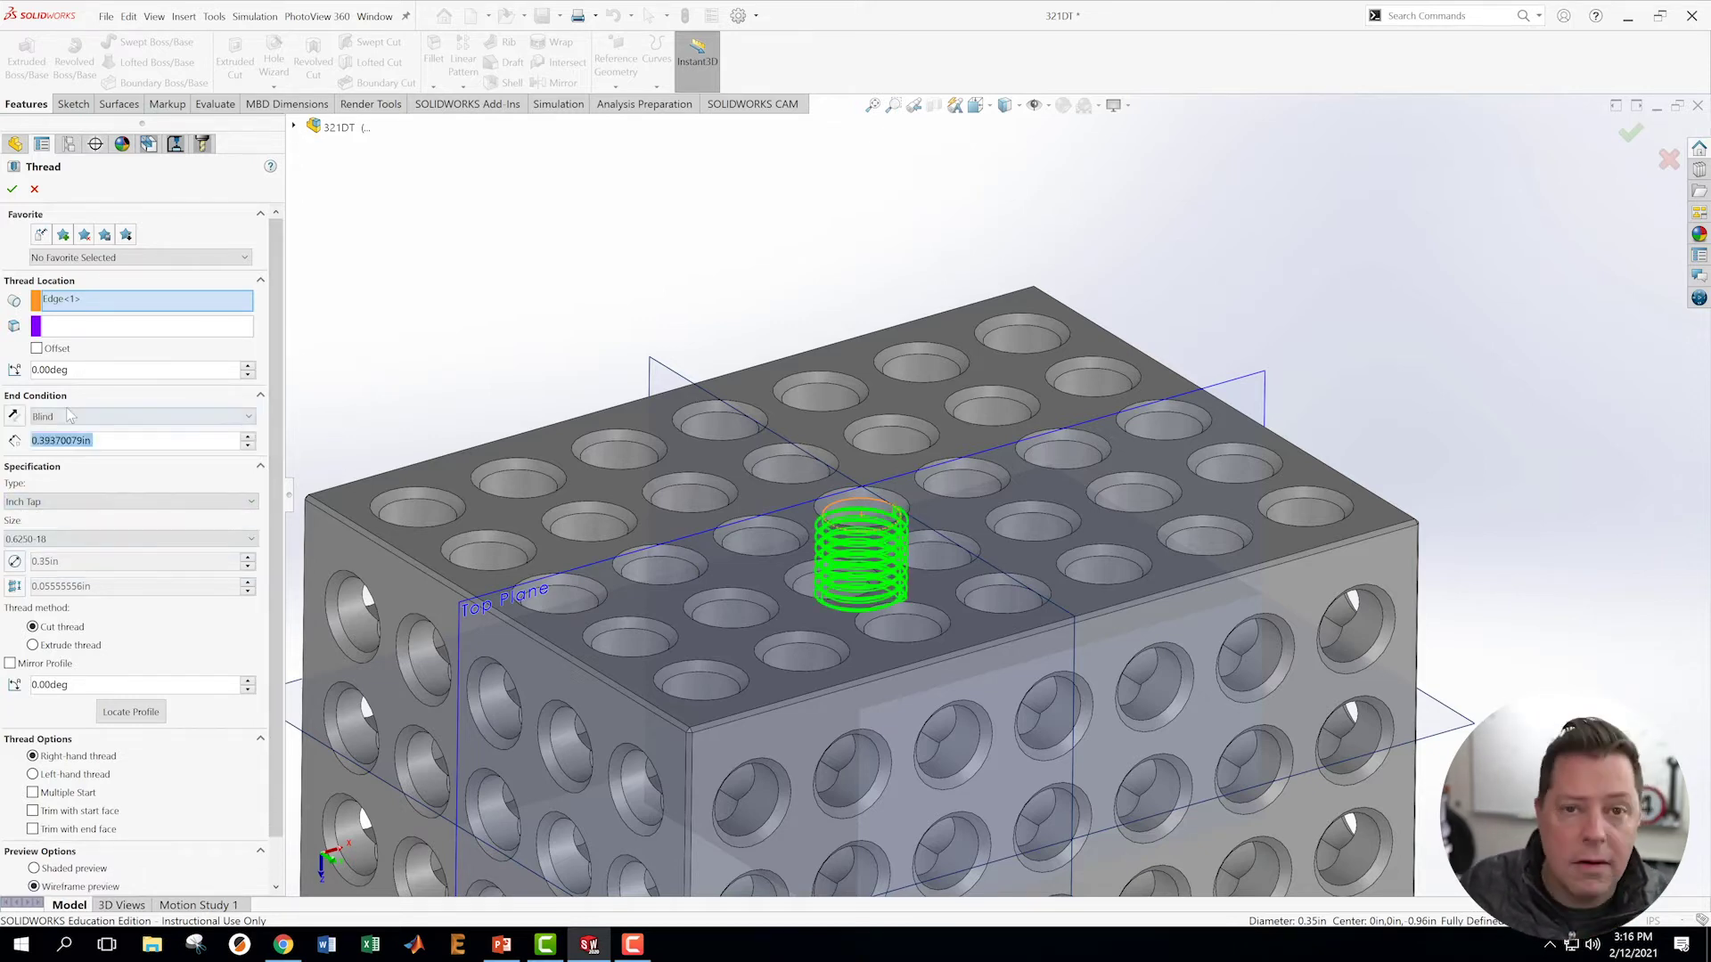
key("f")
middle_click_drag(892, 446, 983, 333)
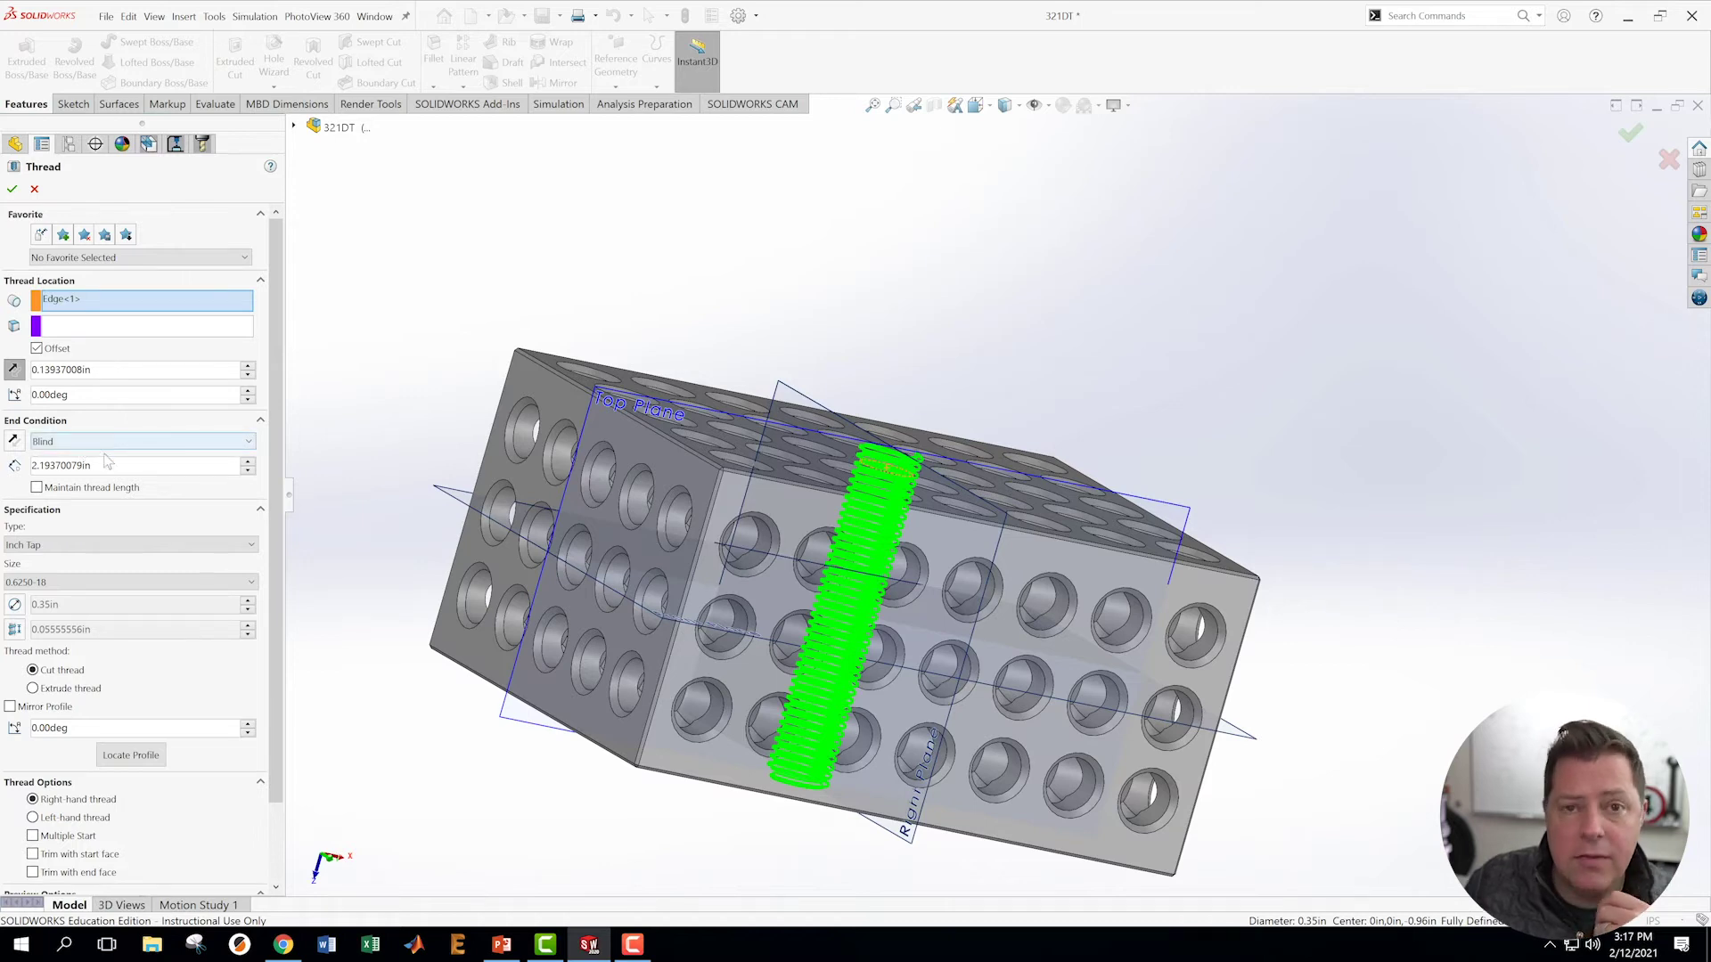
left_click(249, 441)
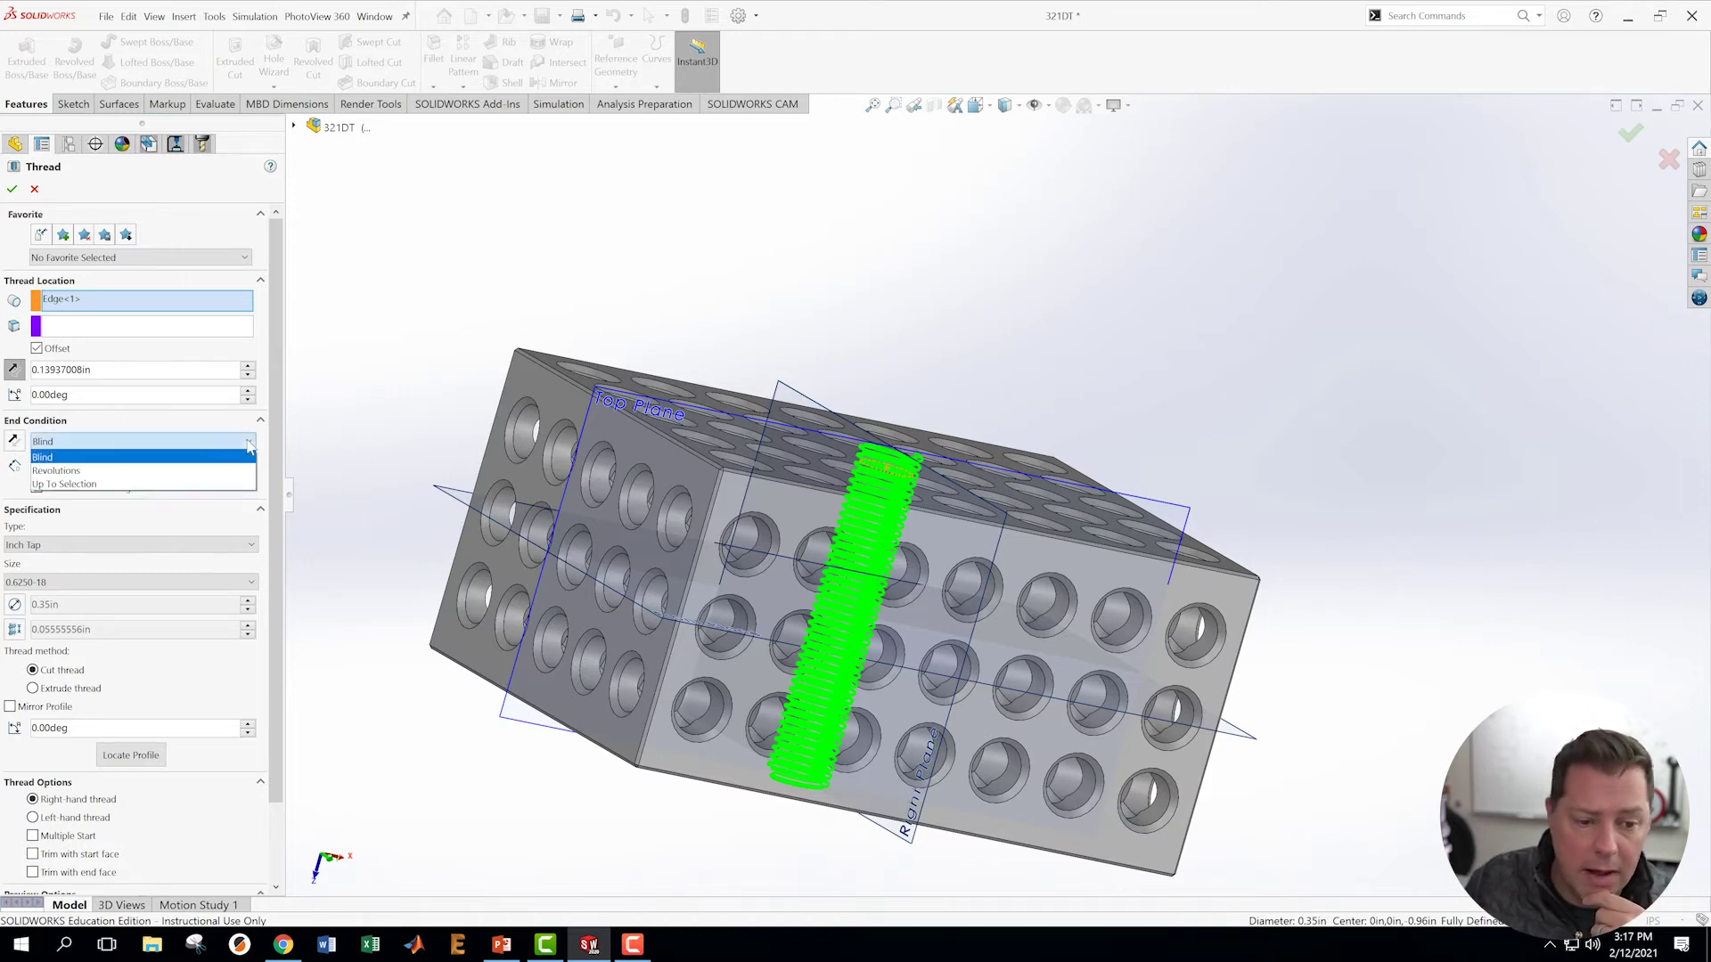
left_click(108, 485)
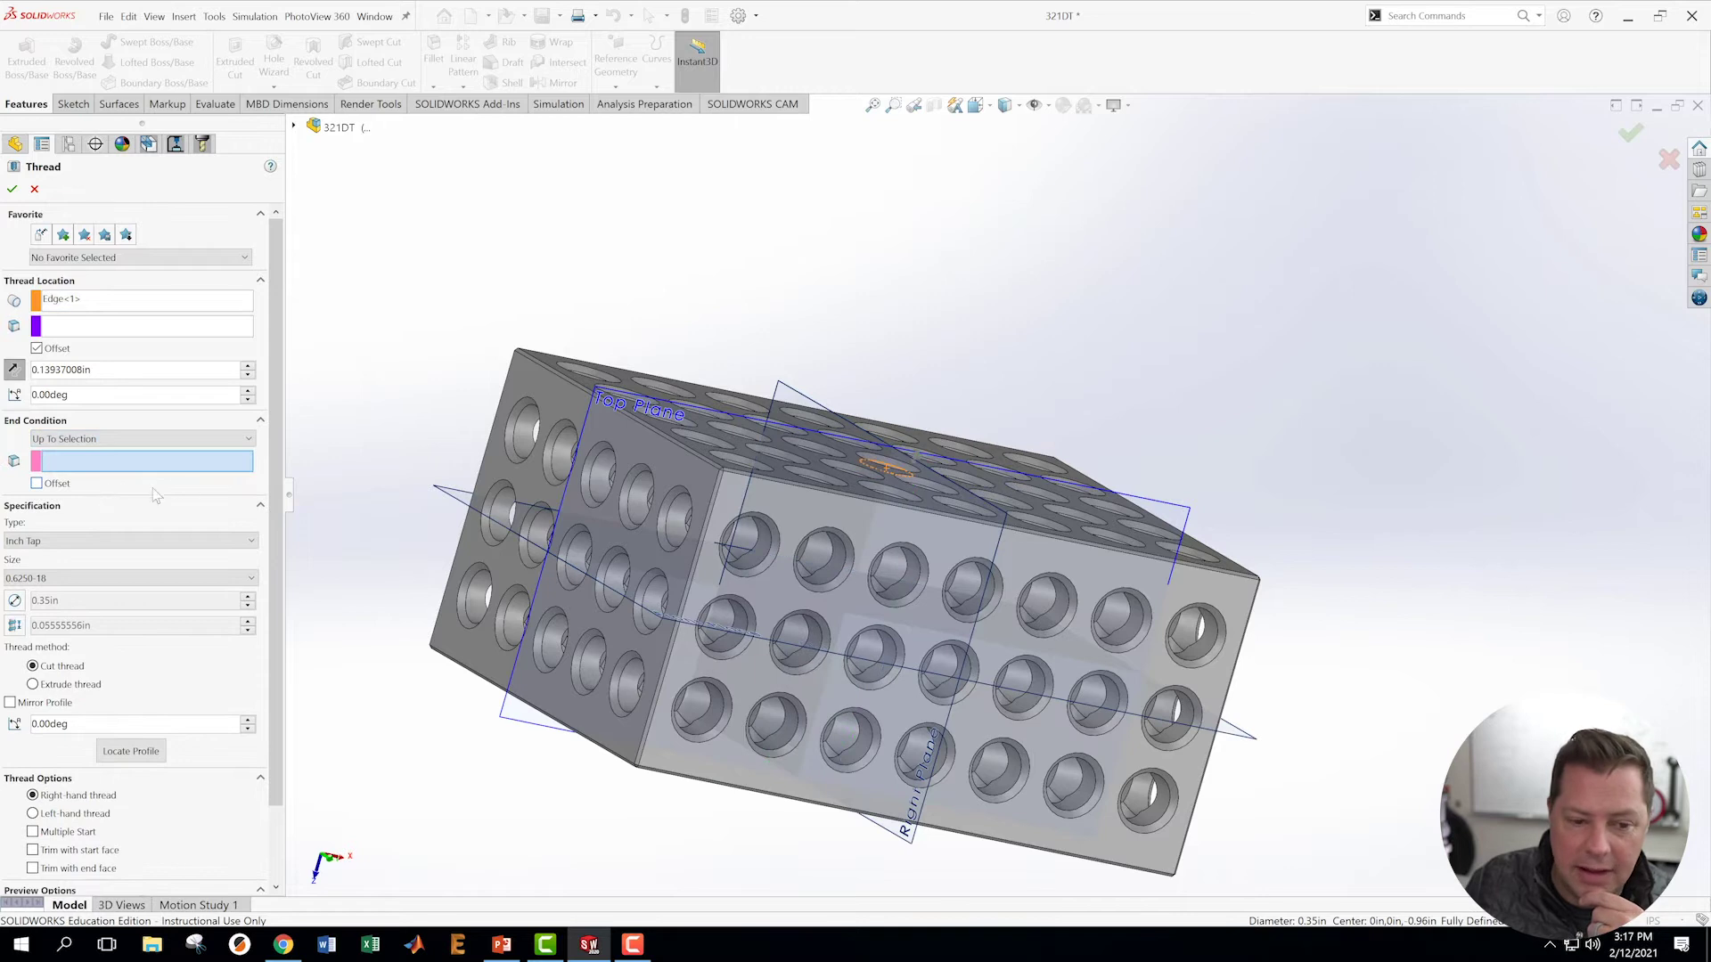
middle_click_drag(391, 395, 463, 474)
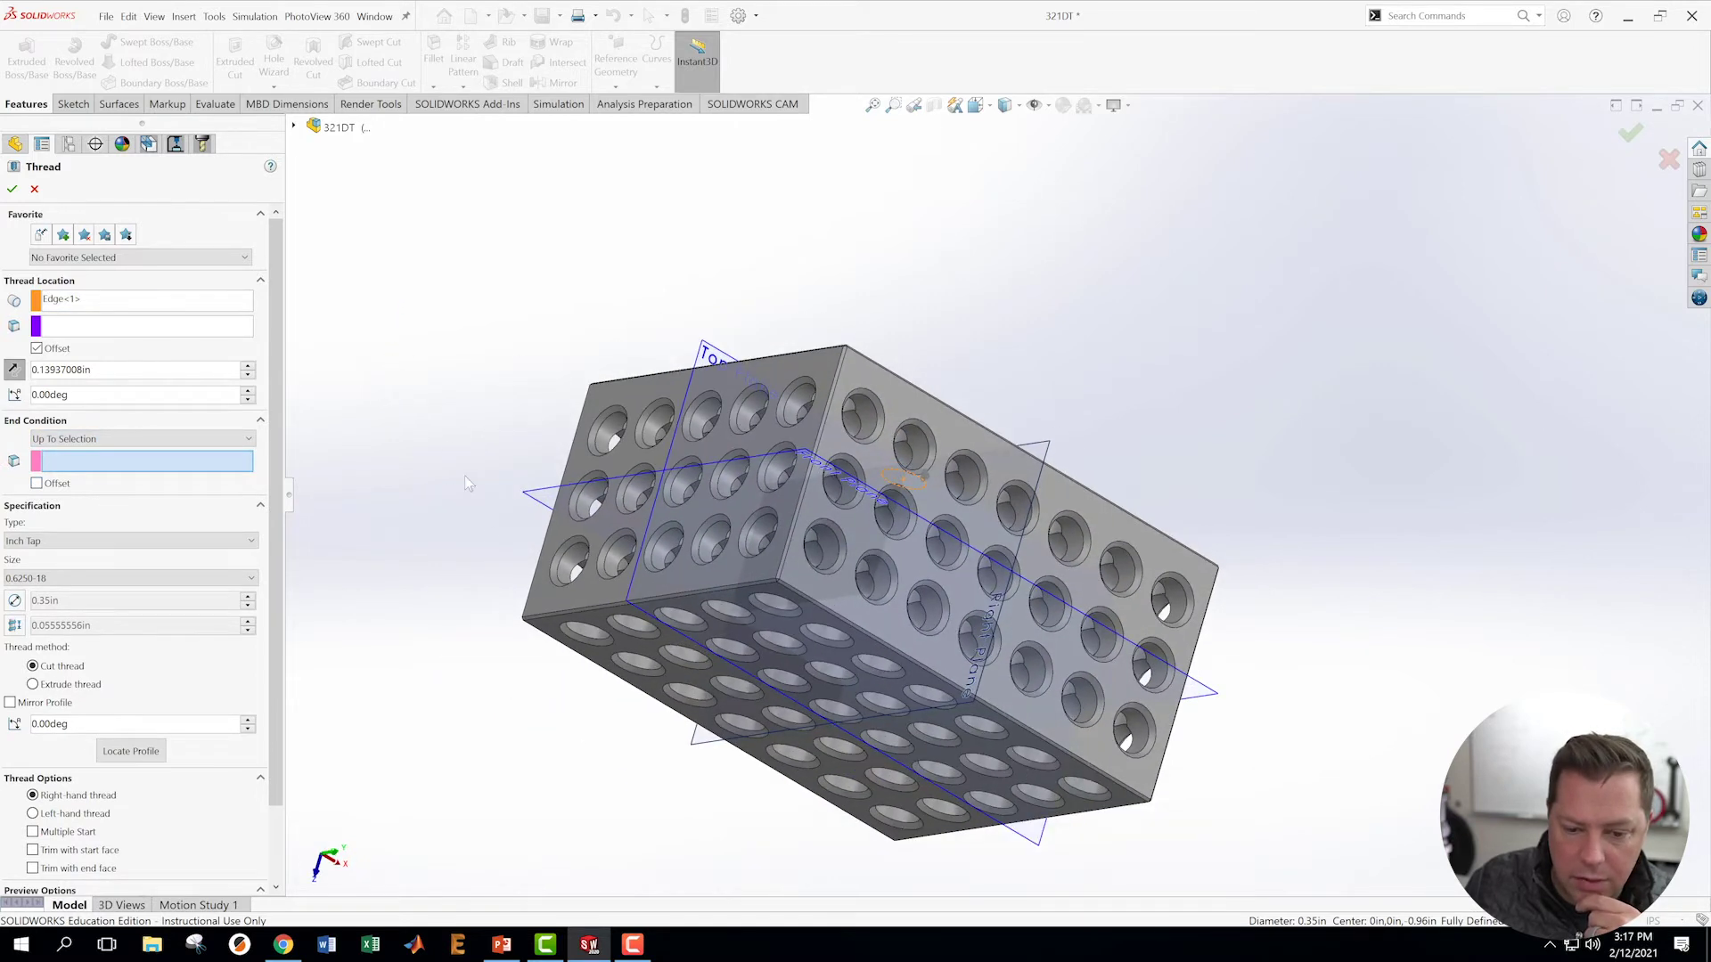
scroll(621, 666, "down", 3)
left_click(623, 670)
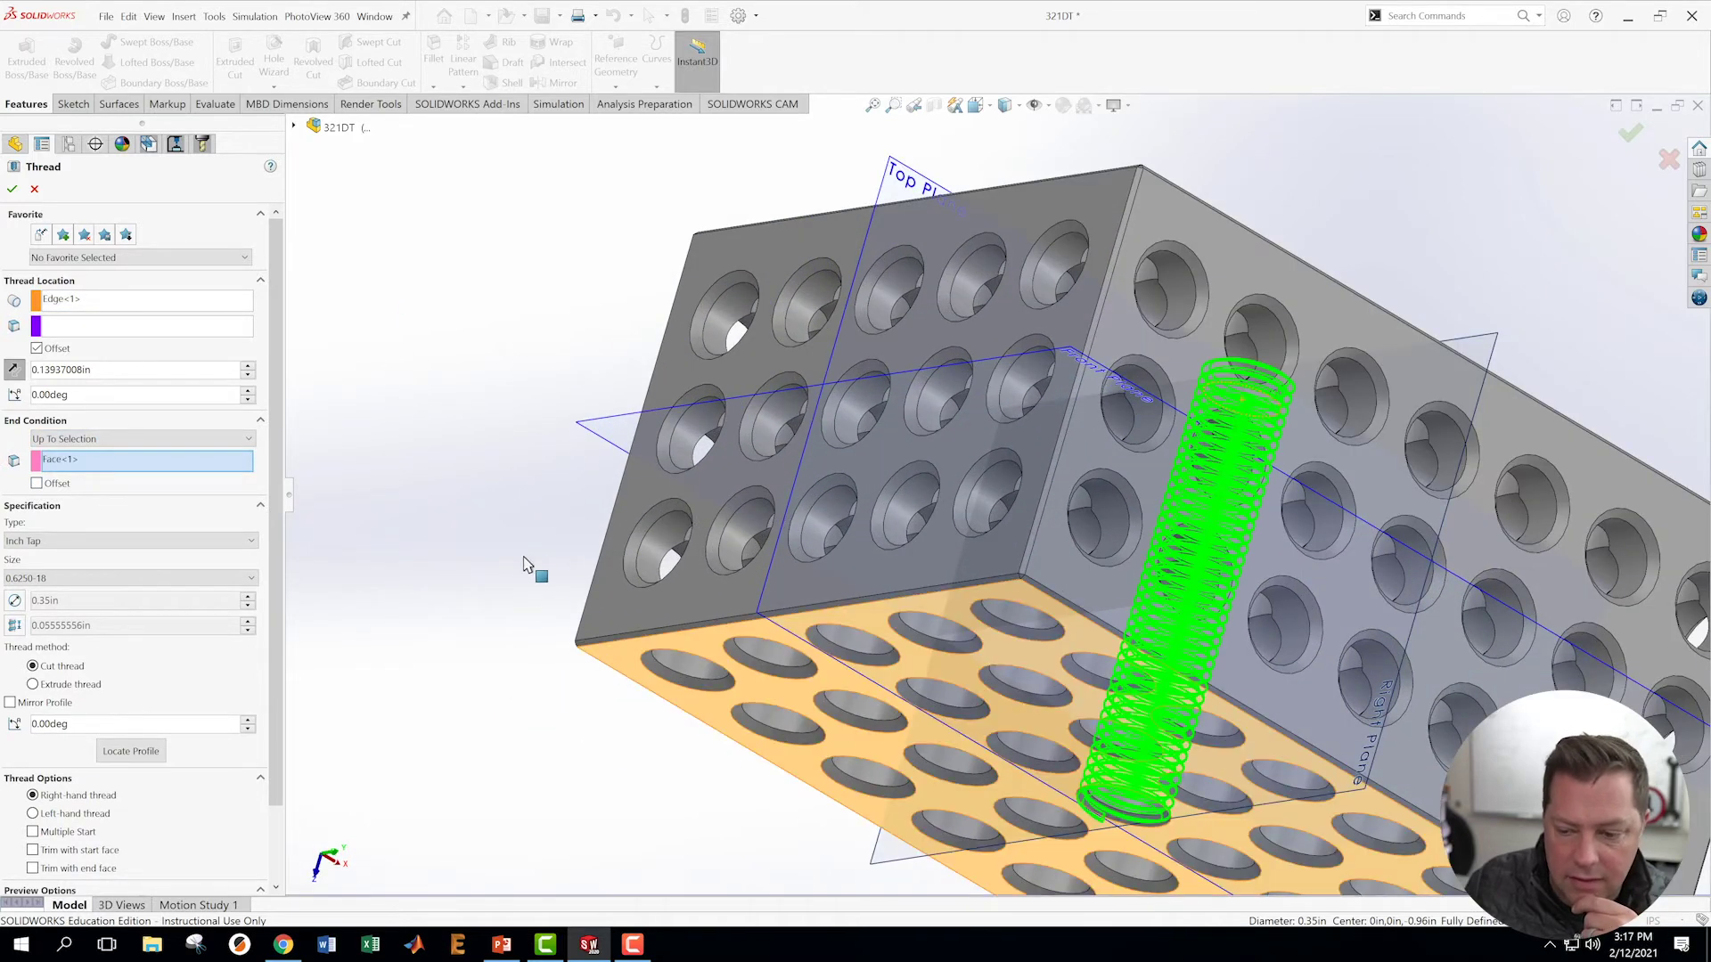
scroll(997, 495, "up", 3)
middle_click_drag(1288, 290, 1250, 343)
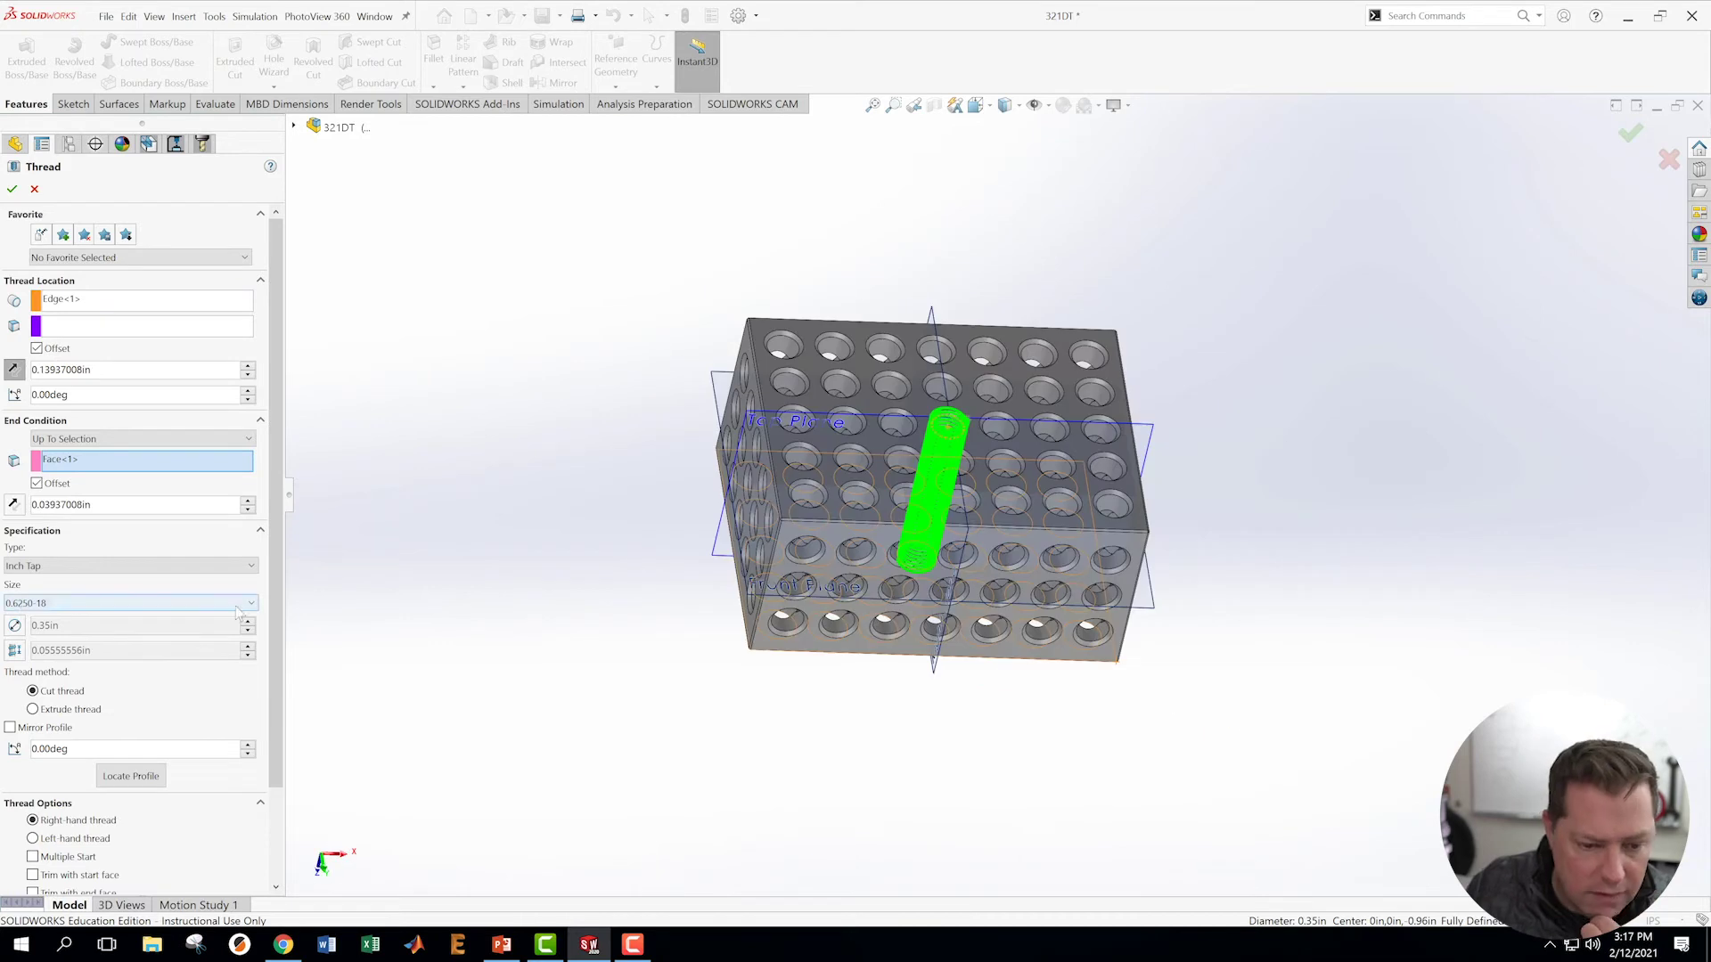
- Keep the 0.6250-18 thread size and confirm the thread feature
left_click(239, 603)
left_click(433, 393)
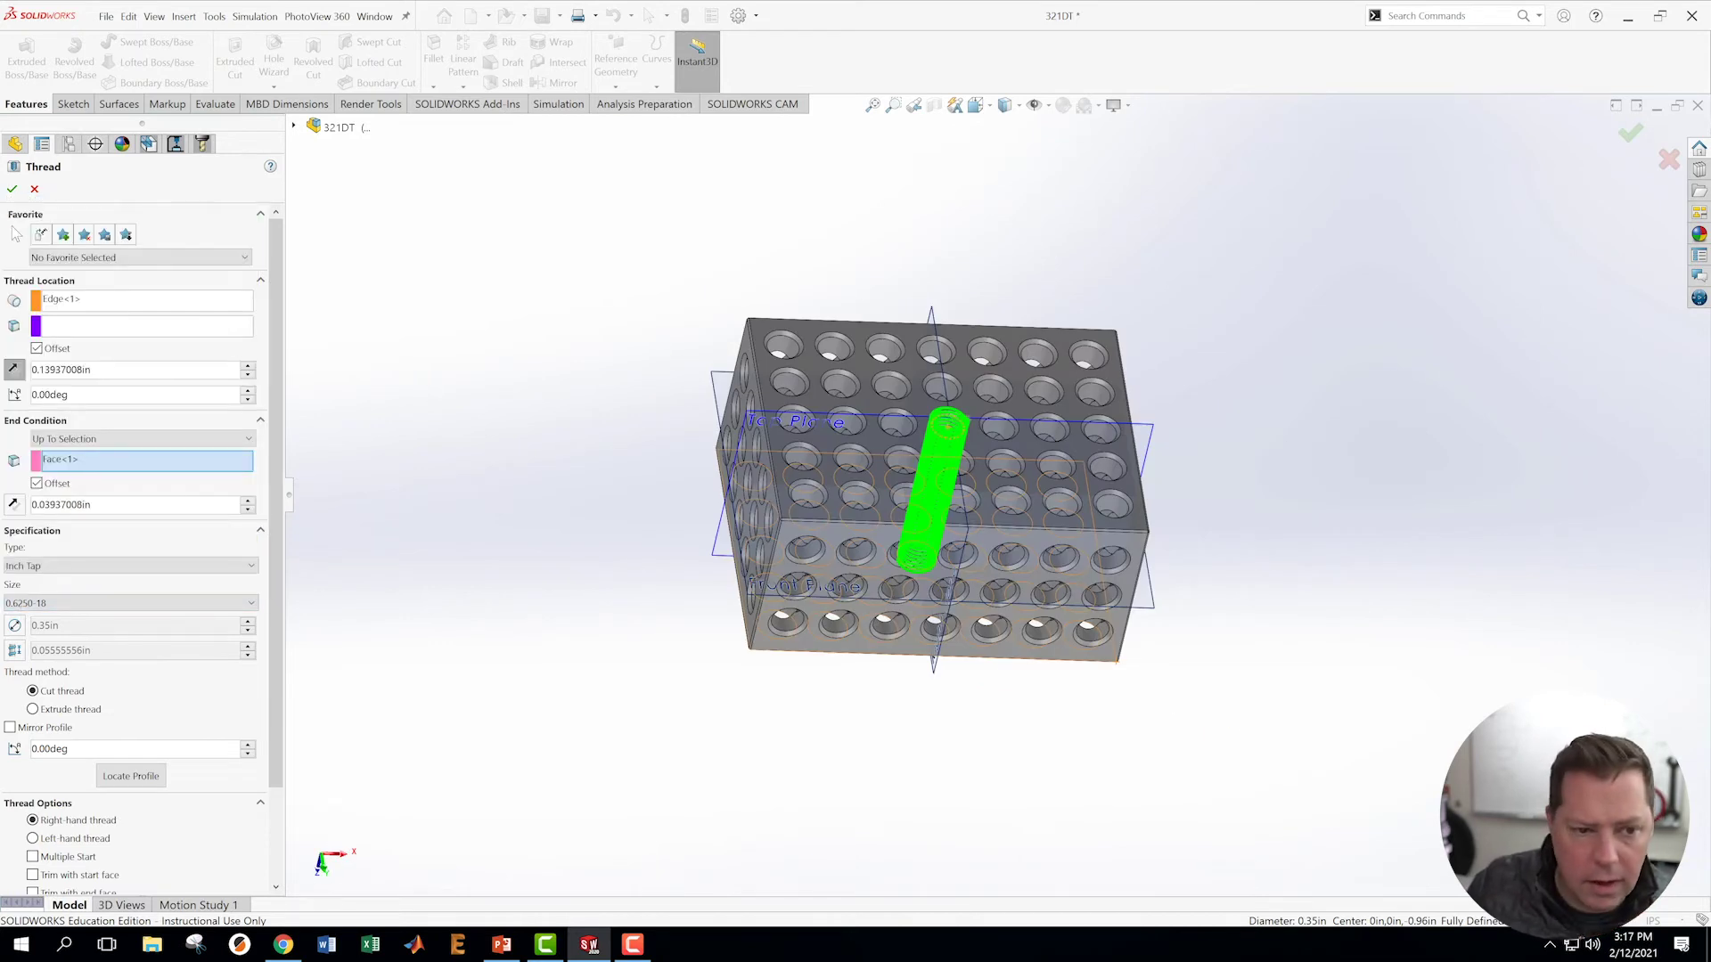
left_click(13, 189)
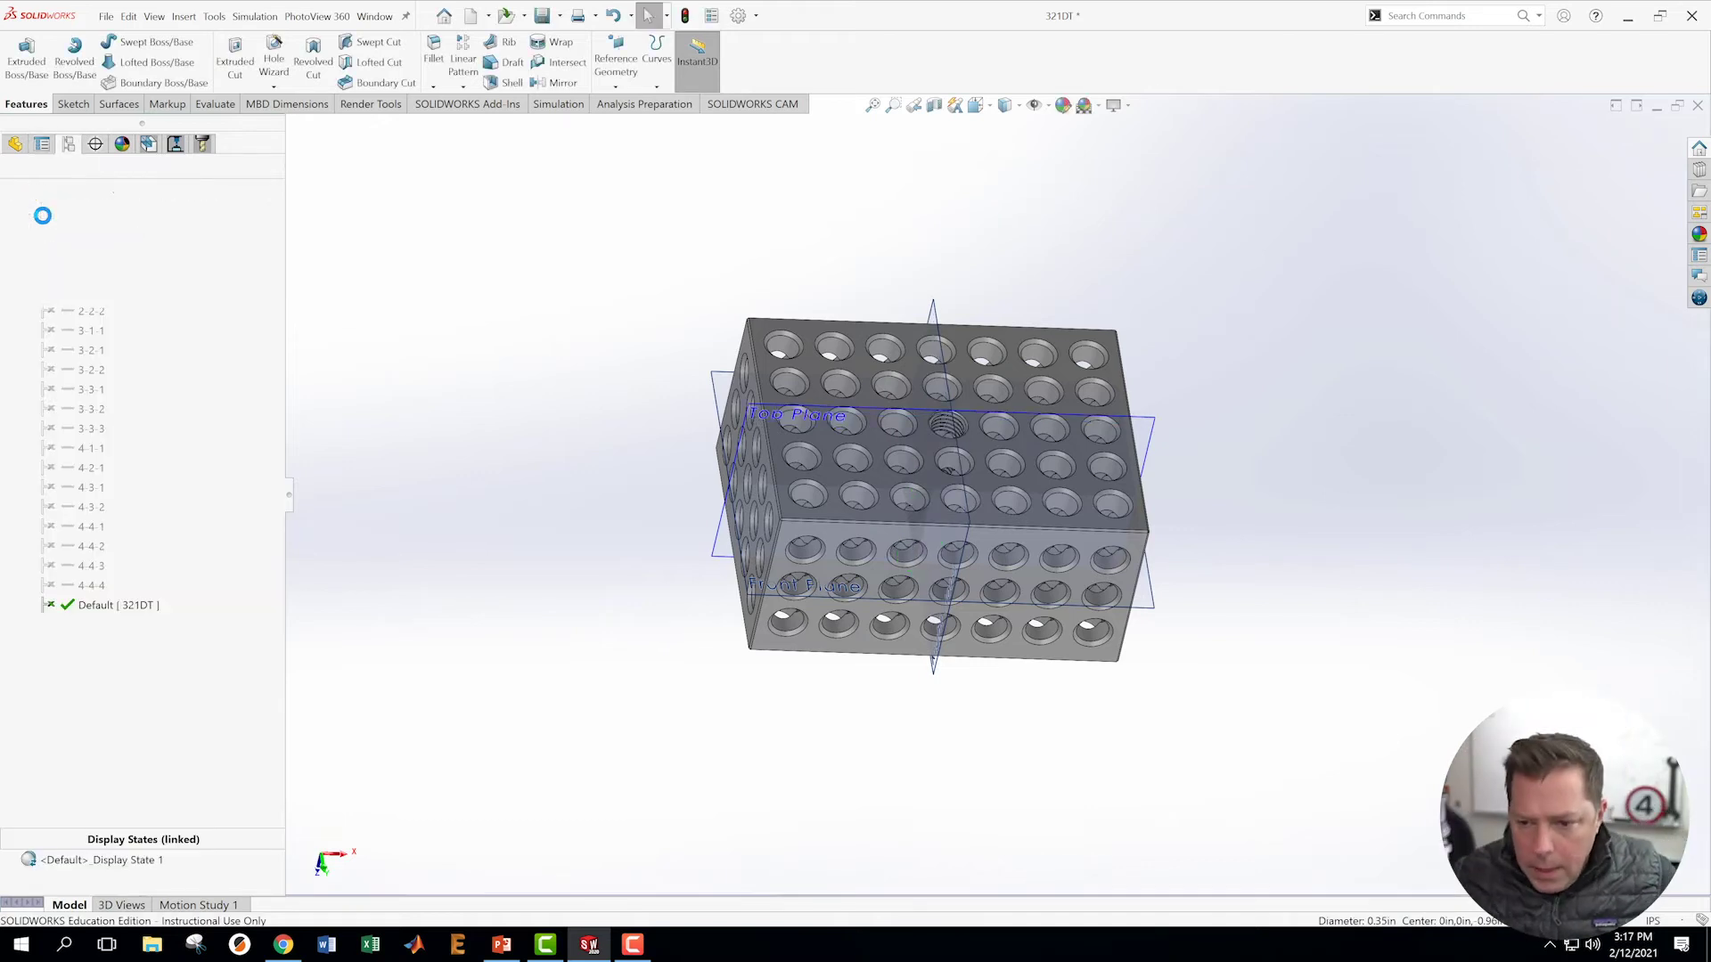
- Orbit the block to an isometric view, then rebuild and save the 321DT part
scroll(1013, 392, "down", 4)
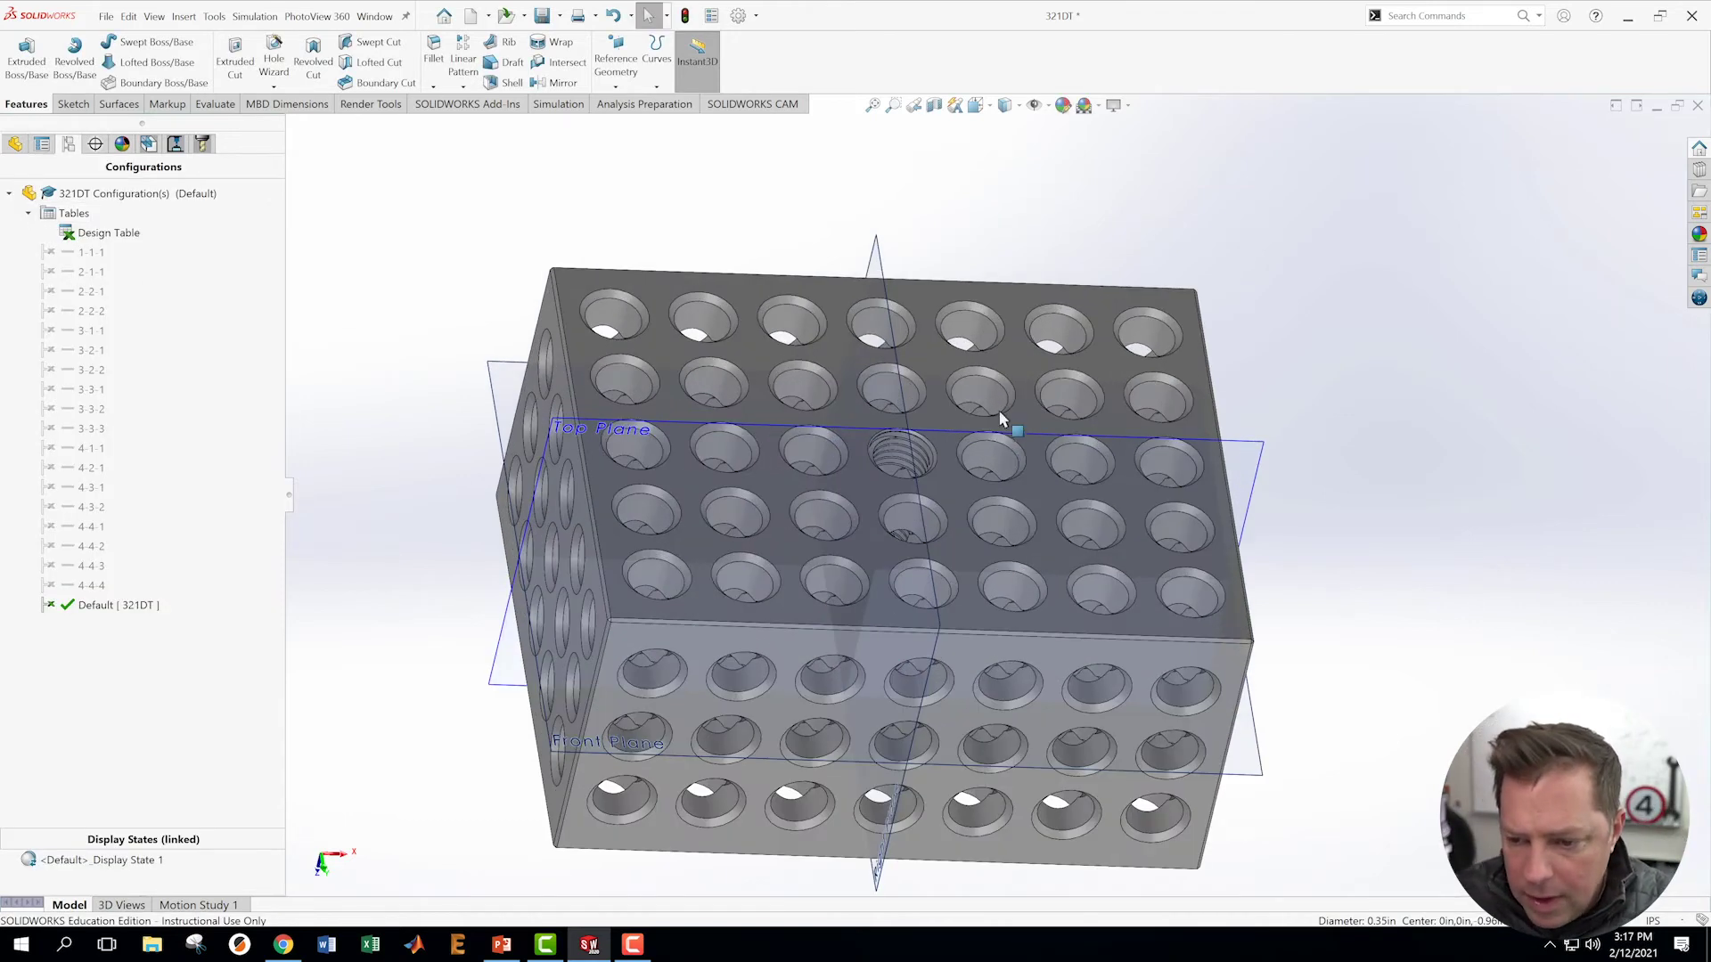
middle_click_drag(1057, 593, 1084, 563)
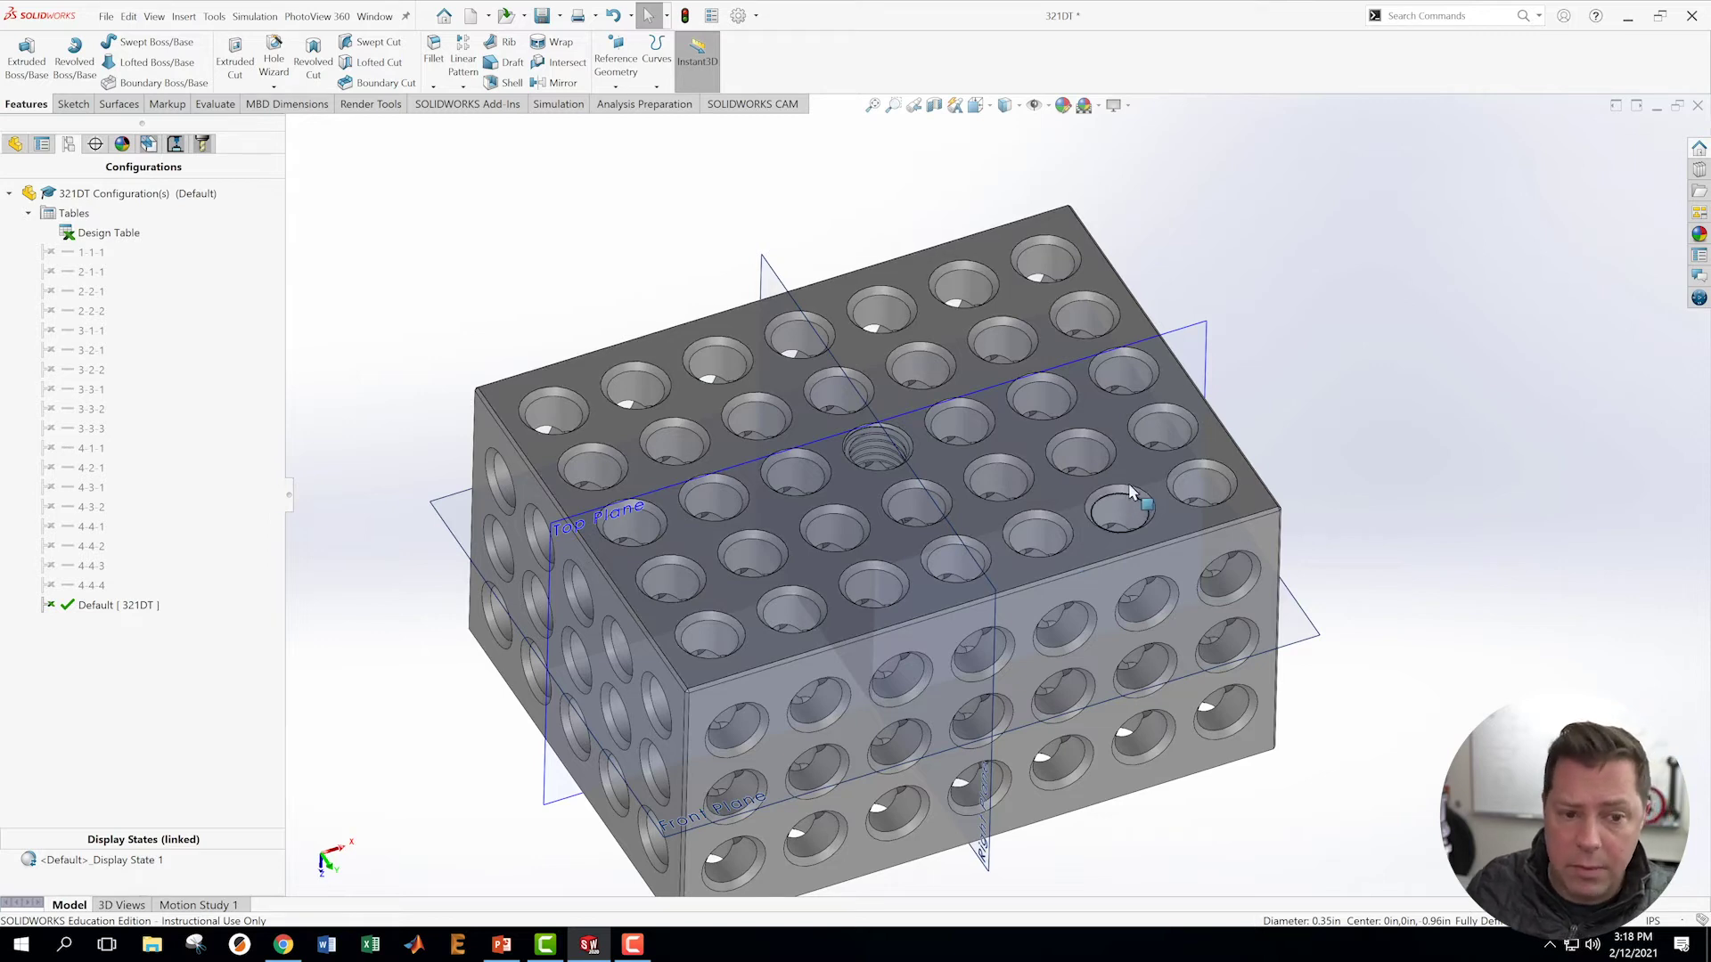
left_click(104, 16)
left_click(117, 197)
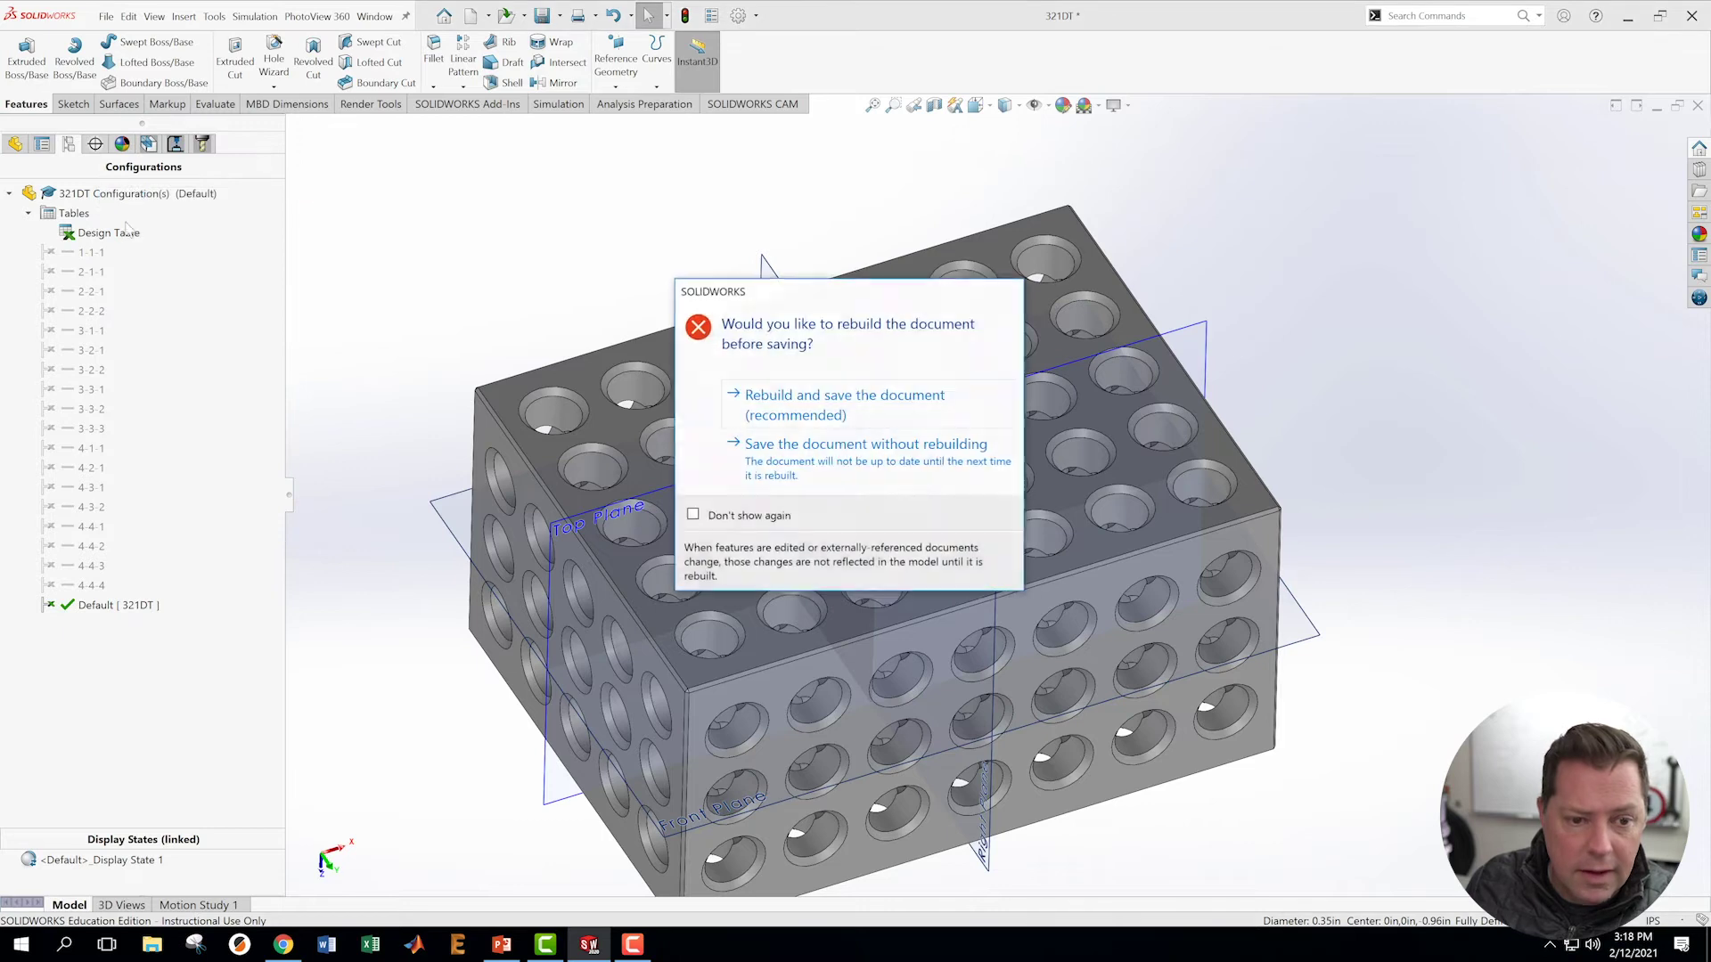
left_click(796, 404)
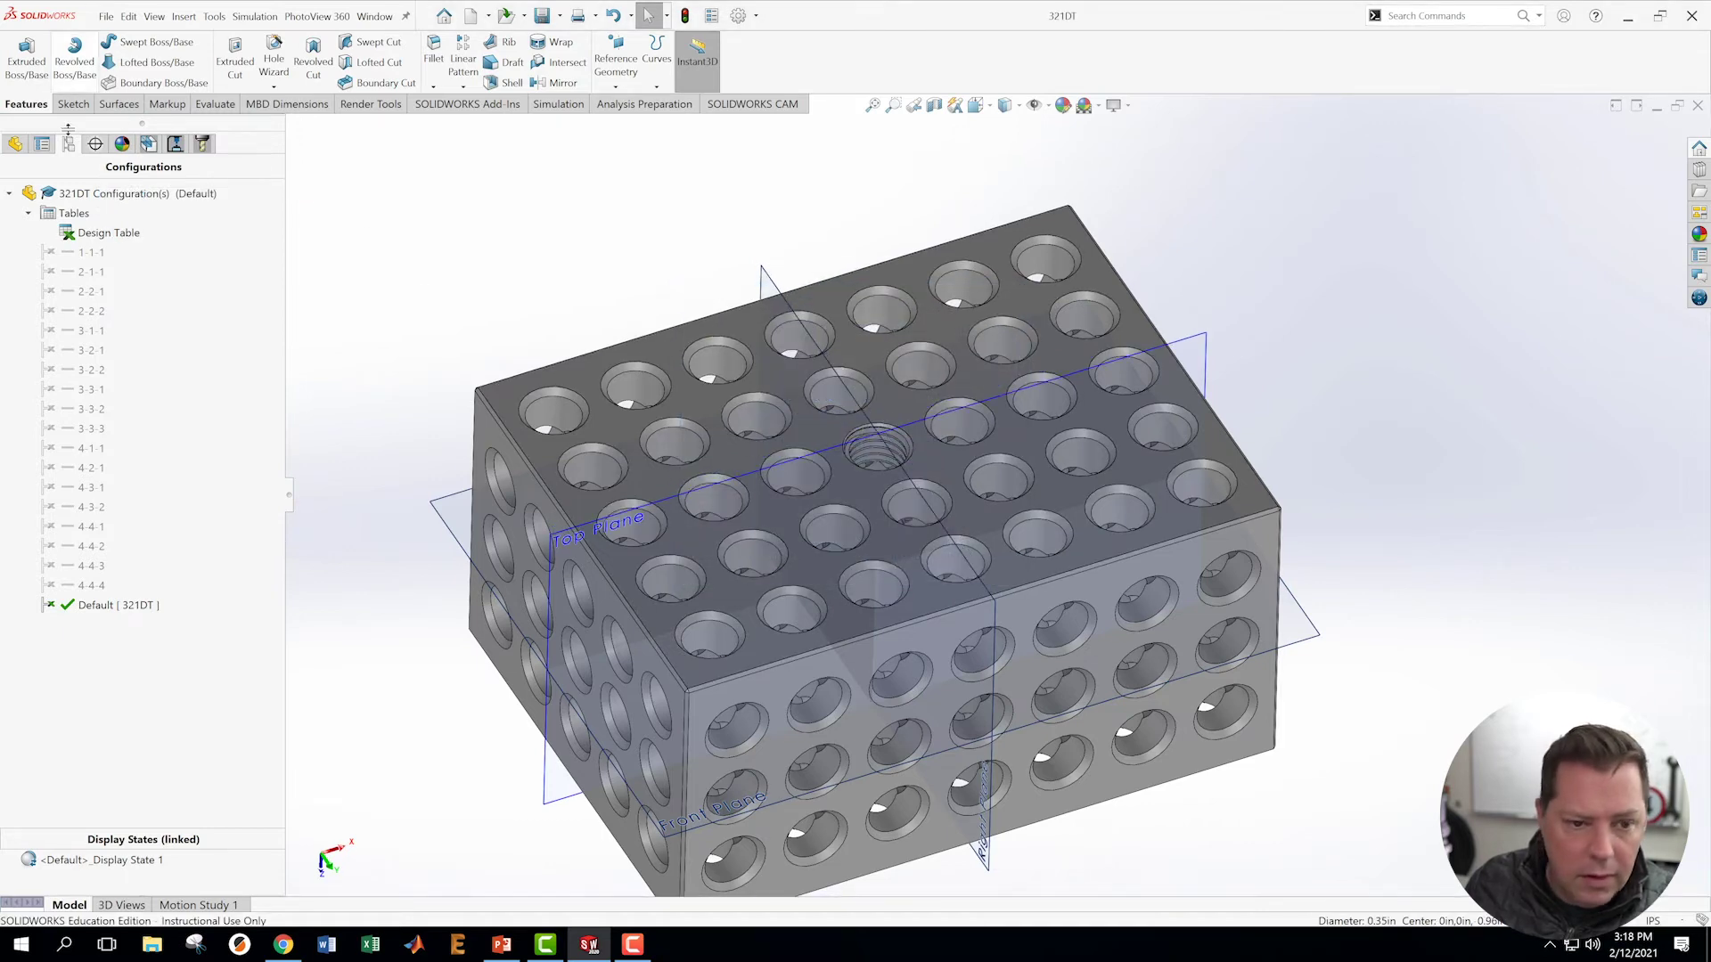
left_click(105, 16)
left_click(173, 236)
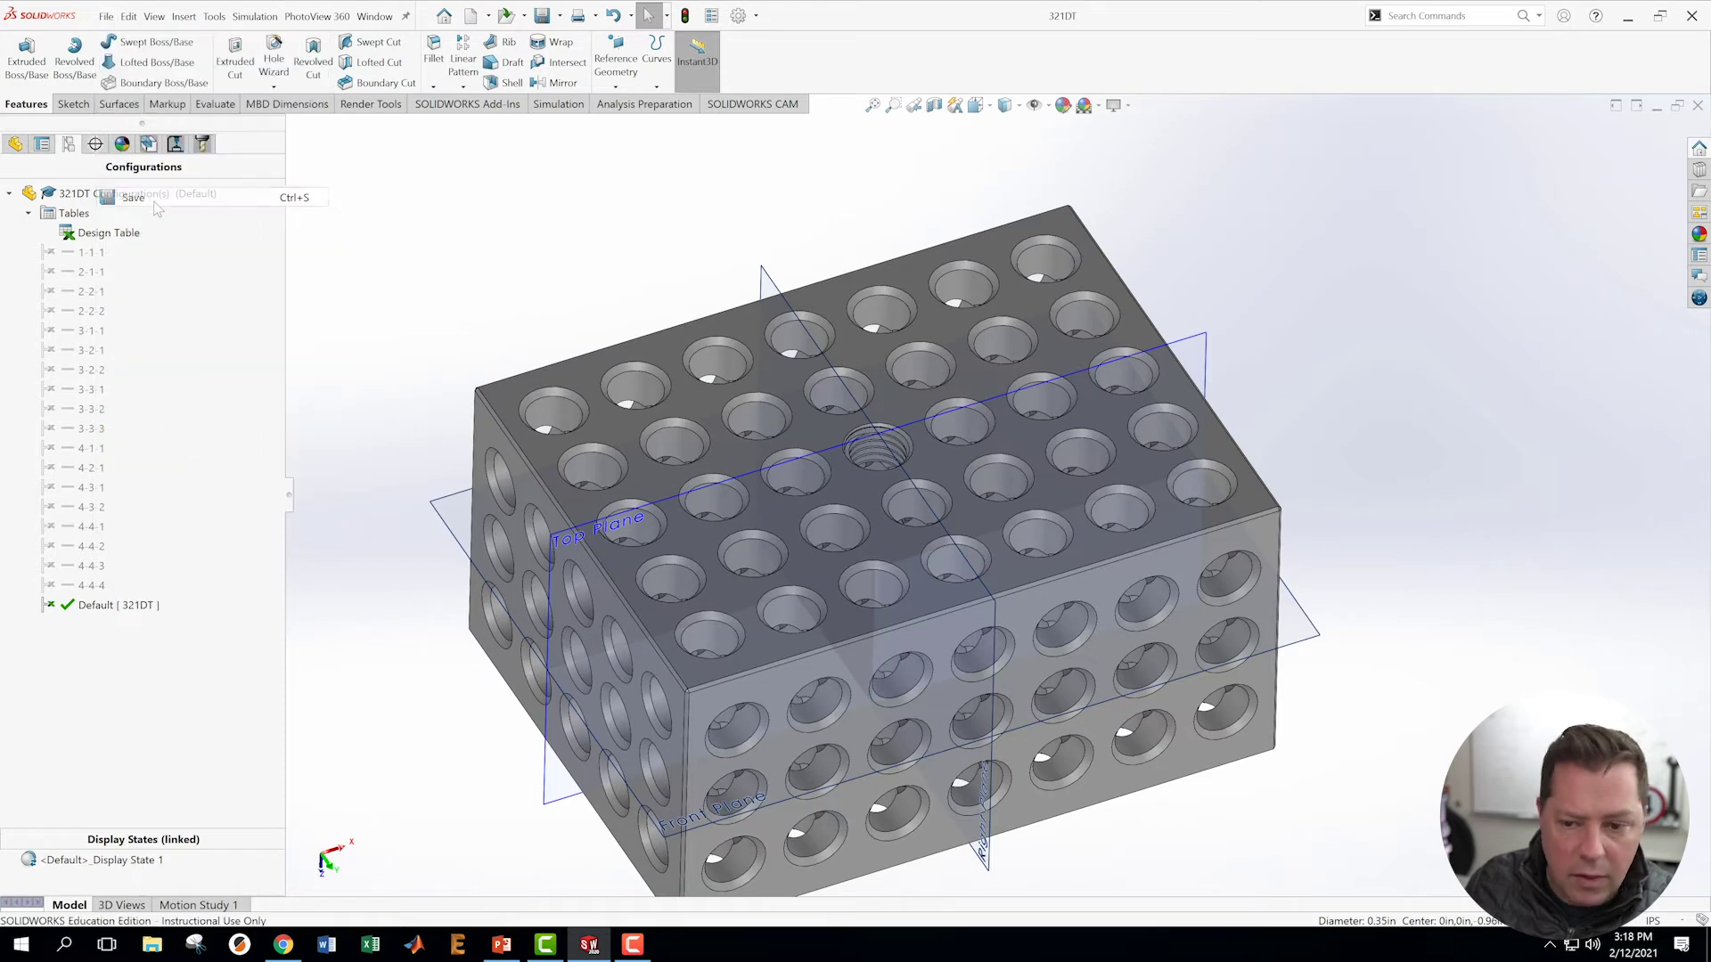
left_click(115, 233)
- Edit the design table and add the $STATE@Thread1 parameter as a new column
right_click(116, 233)
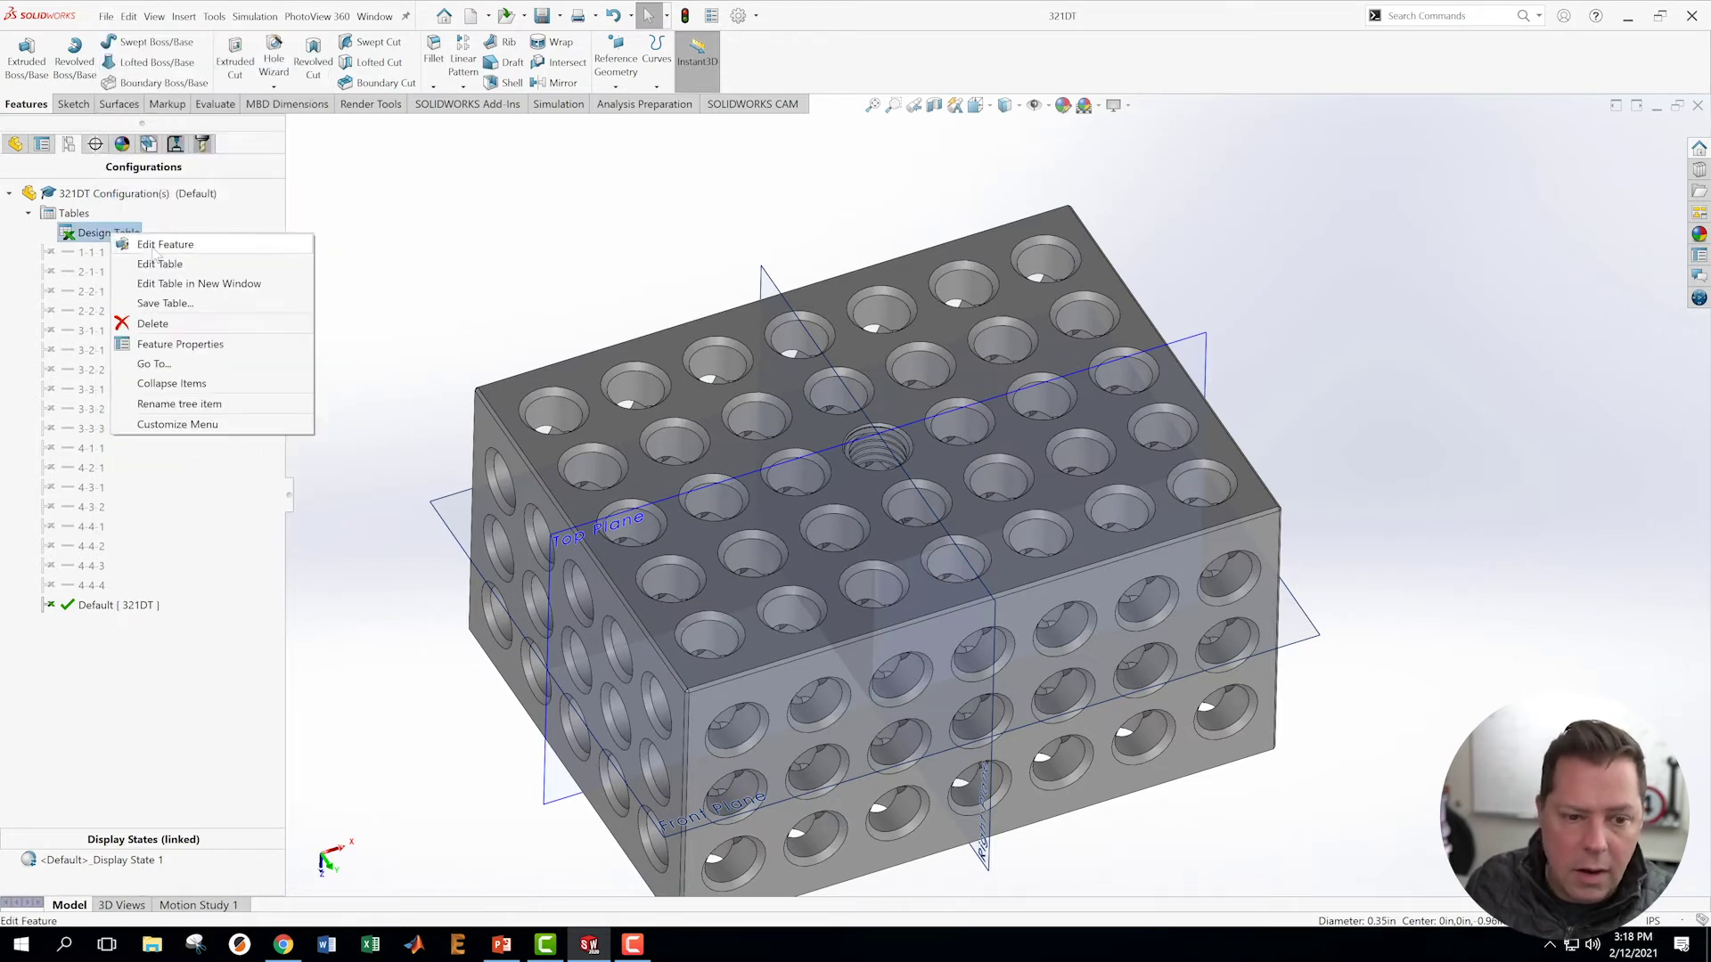
left_click(223, 284)
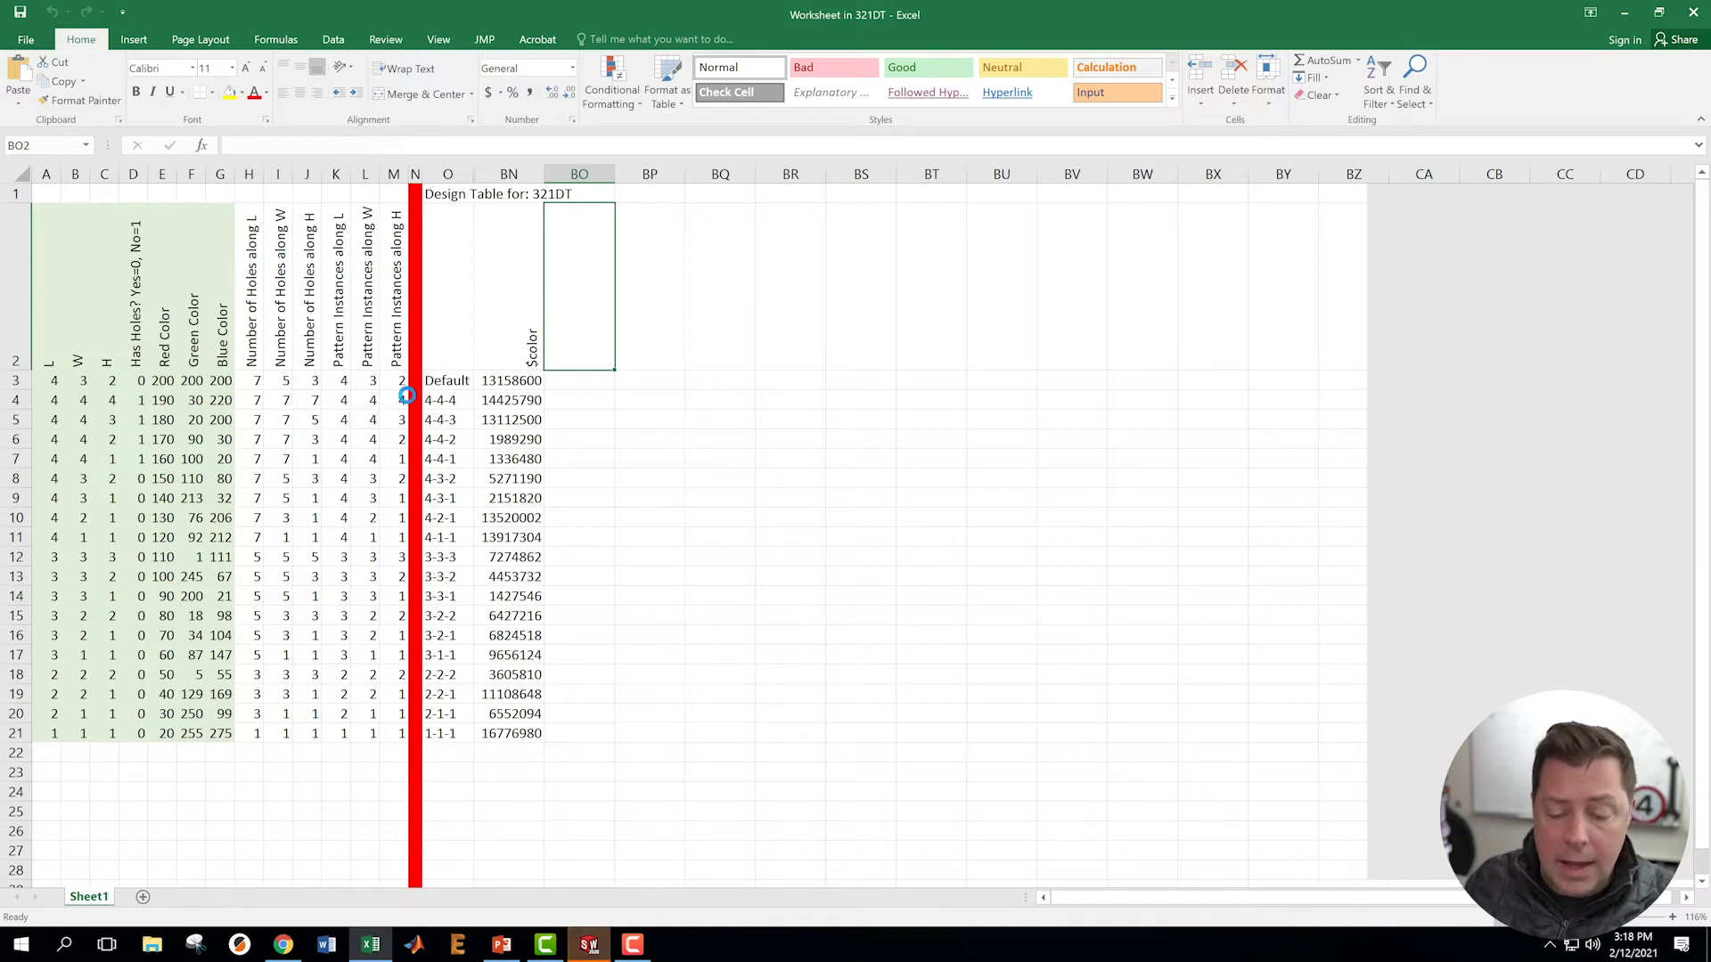
left_click(588, 952)
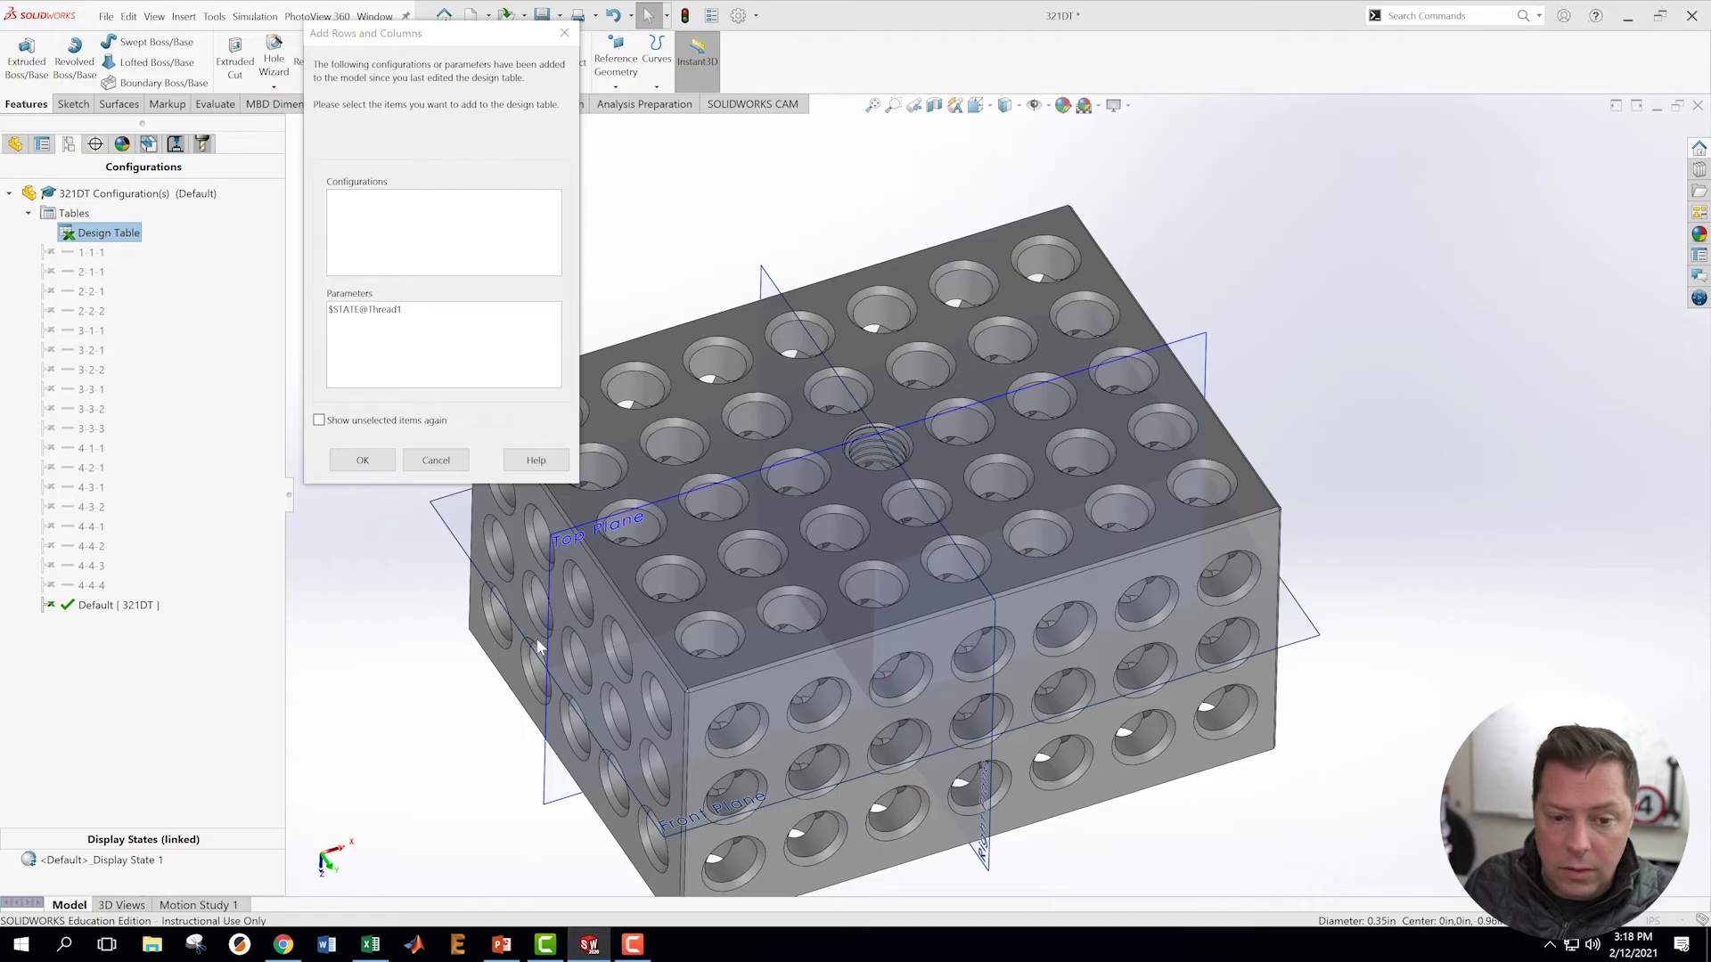
left_click(367, 310)
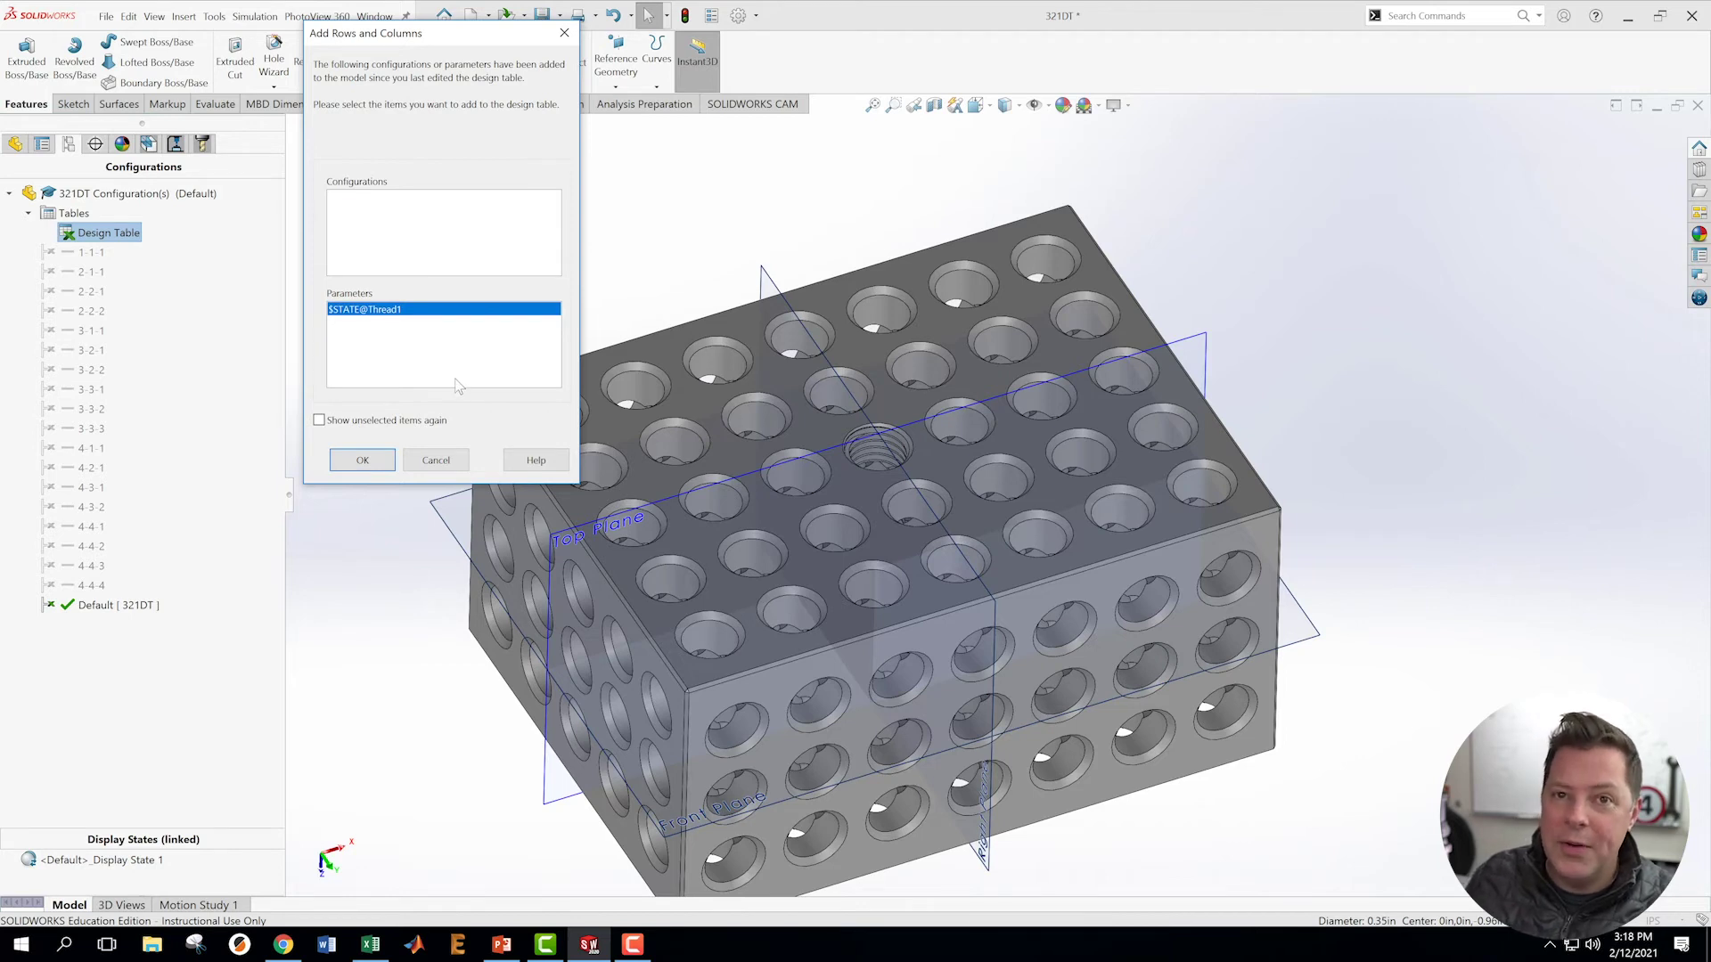
left_click(363, 461)
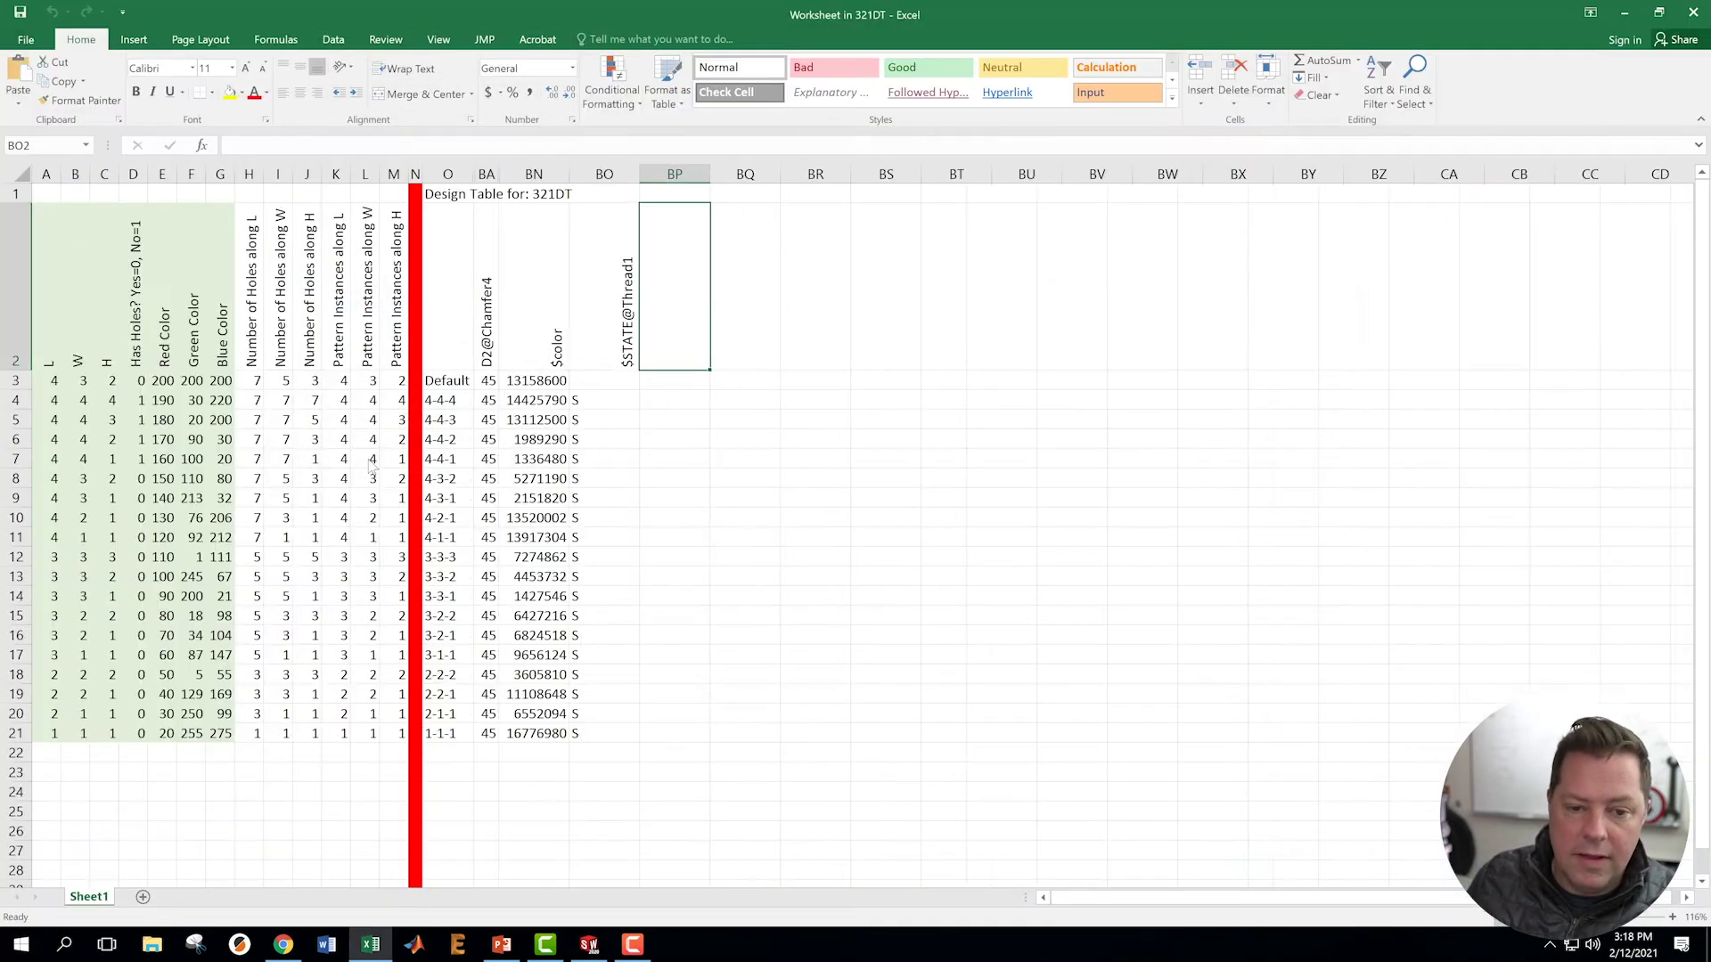
- Insert a blank column E between Has Holes? Yes=0, No=1 and Red Color
left_click(666, 452)
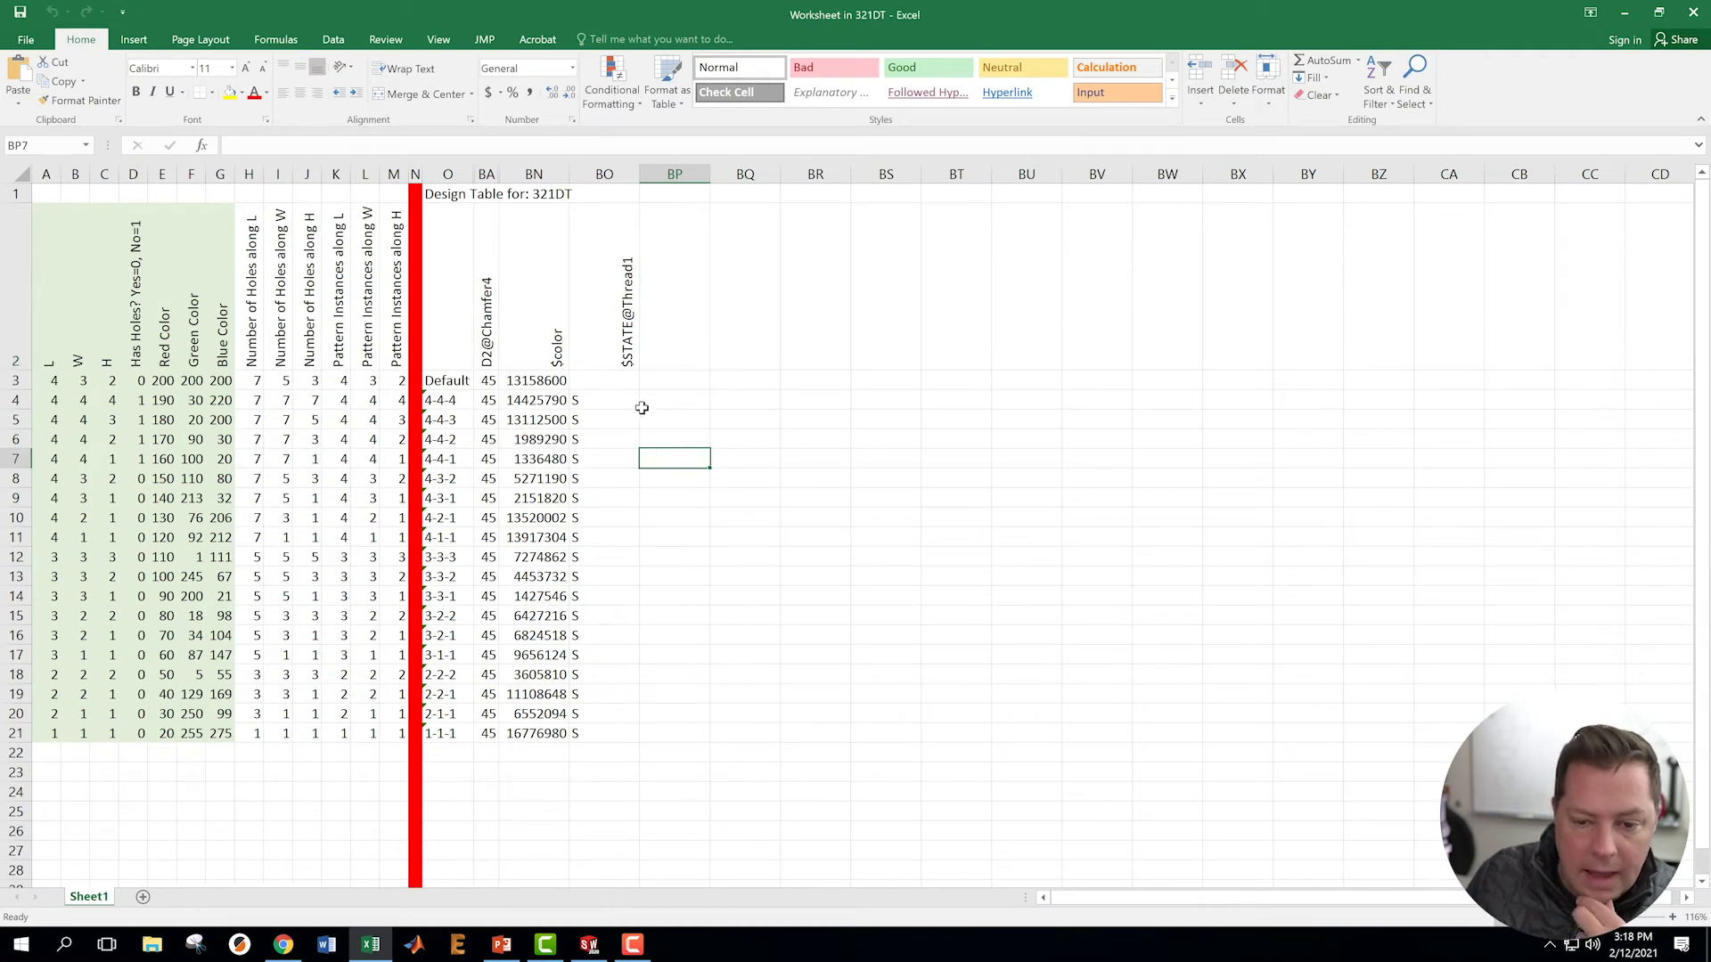
left_click(603, 382)
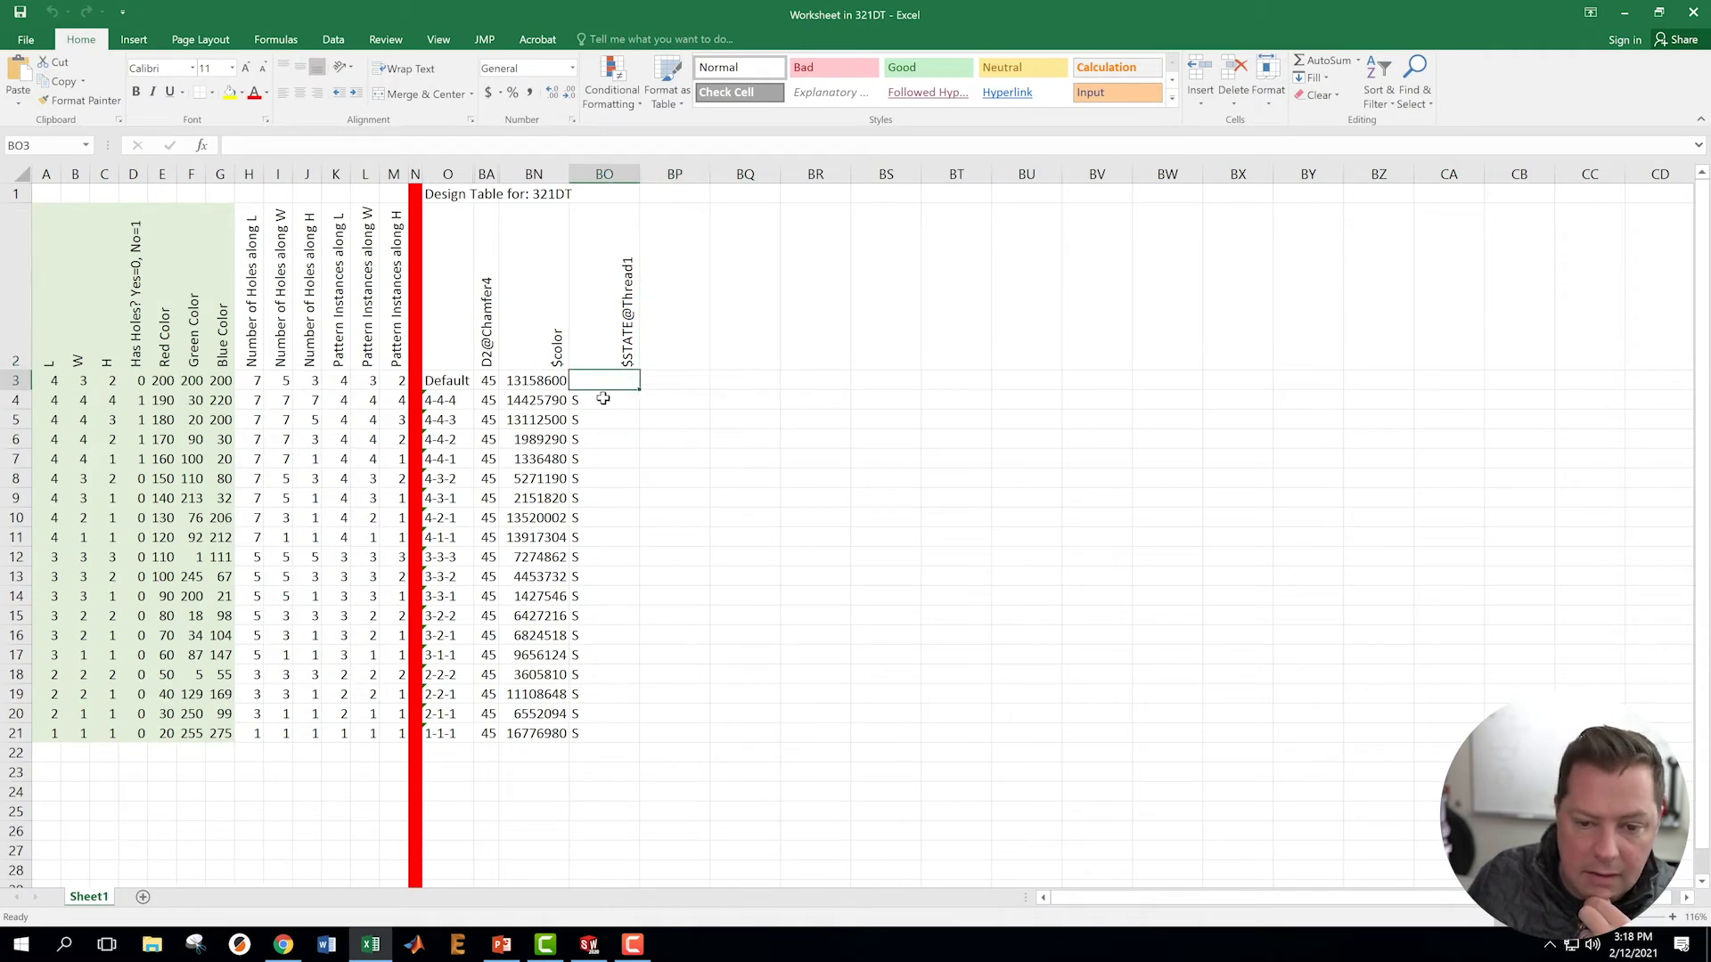
left_click(602, 399)
left_click(599, 382)
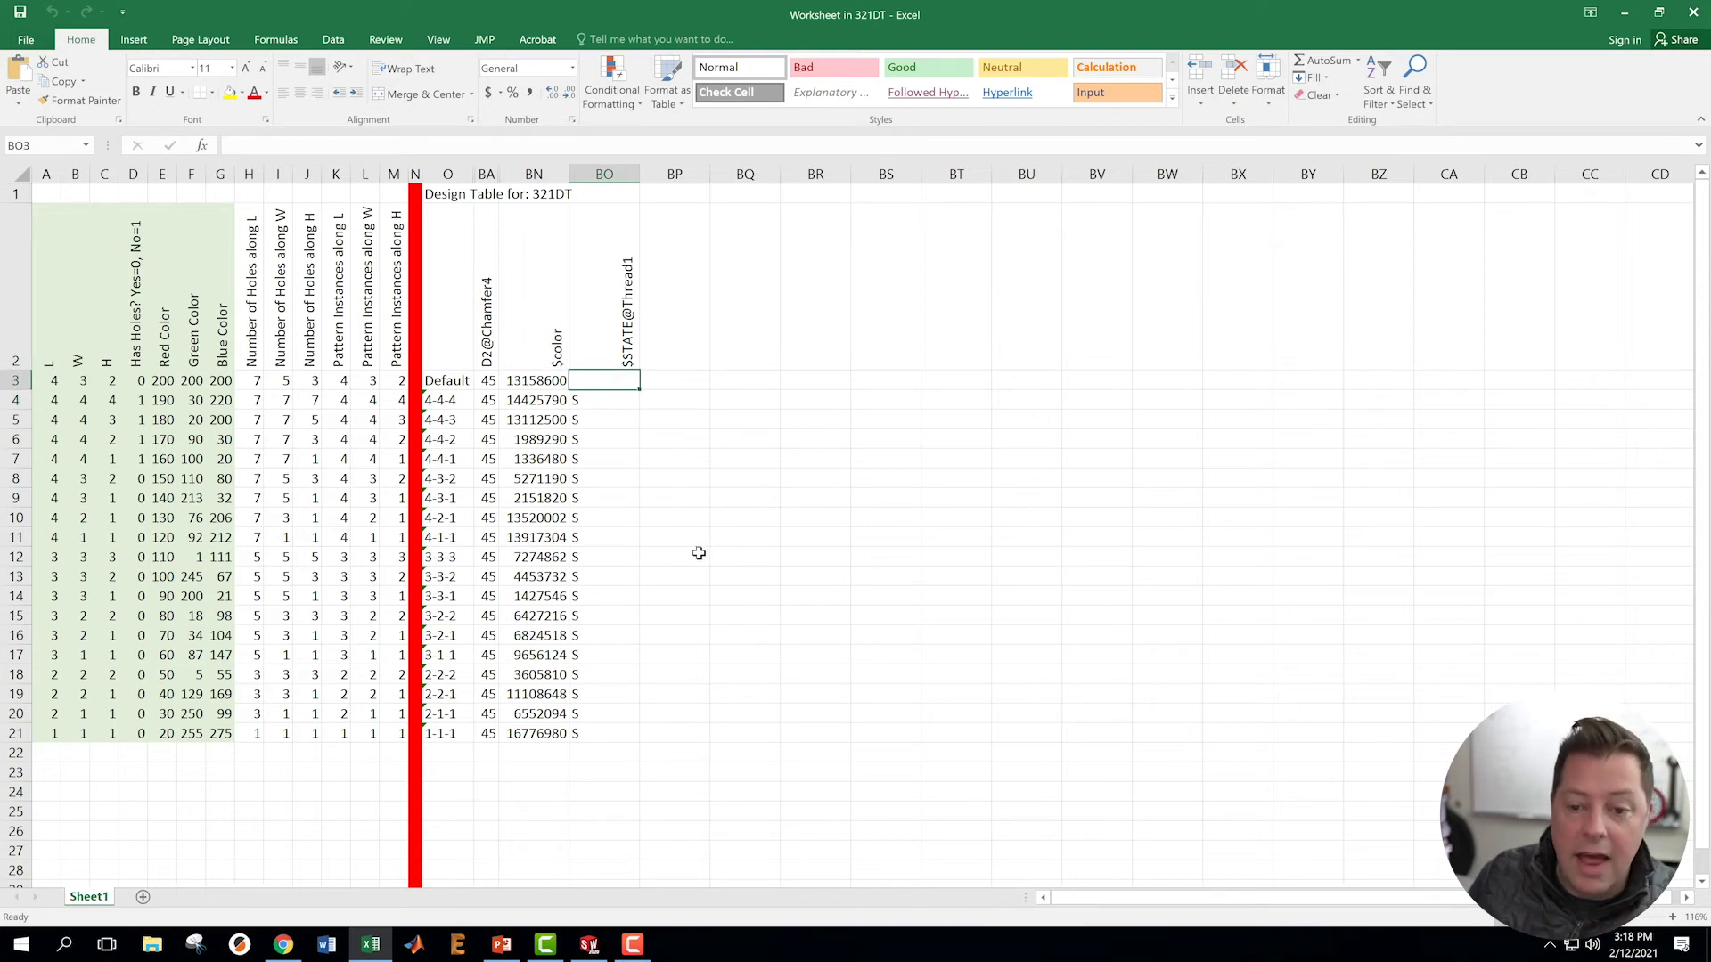
left_click(720, 536)
left_click(602, 383)
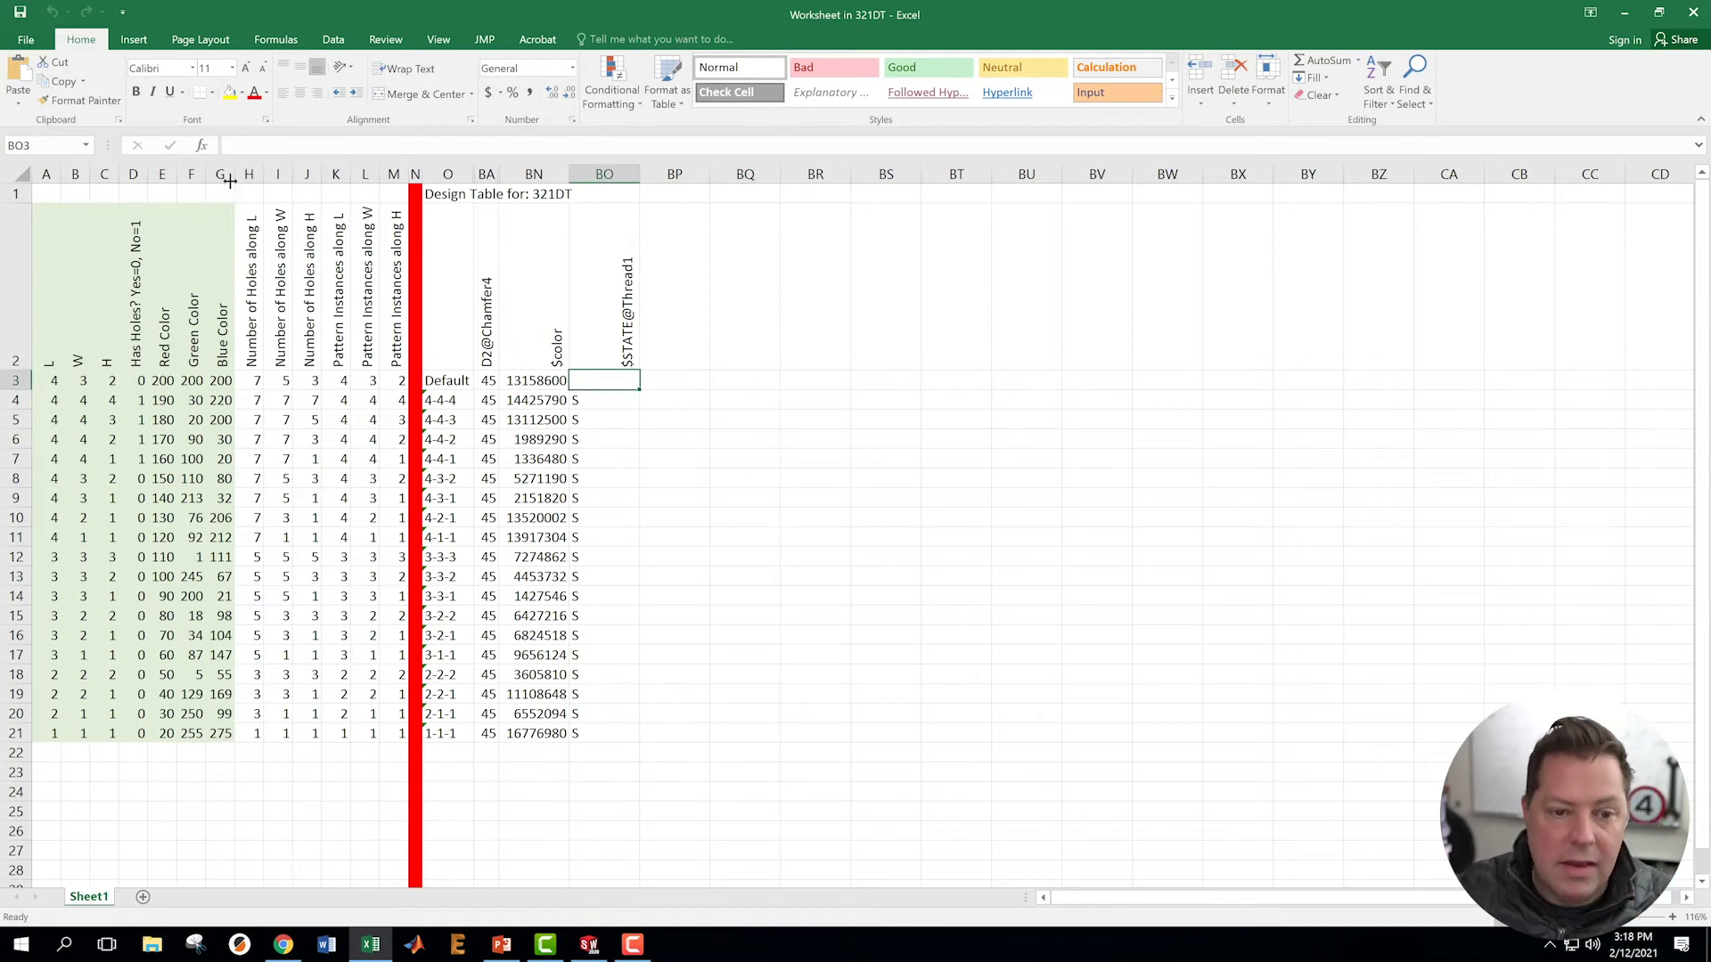
right_click(162, 174)
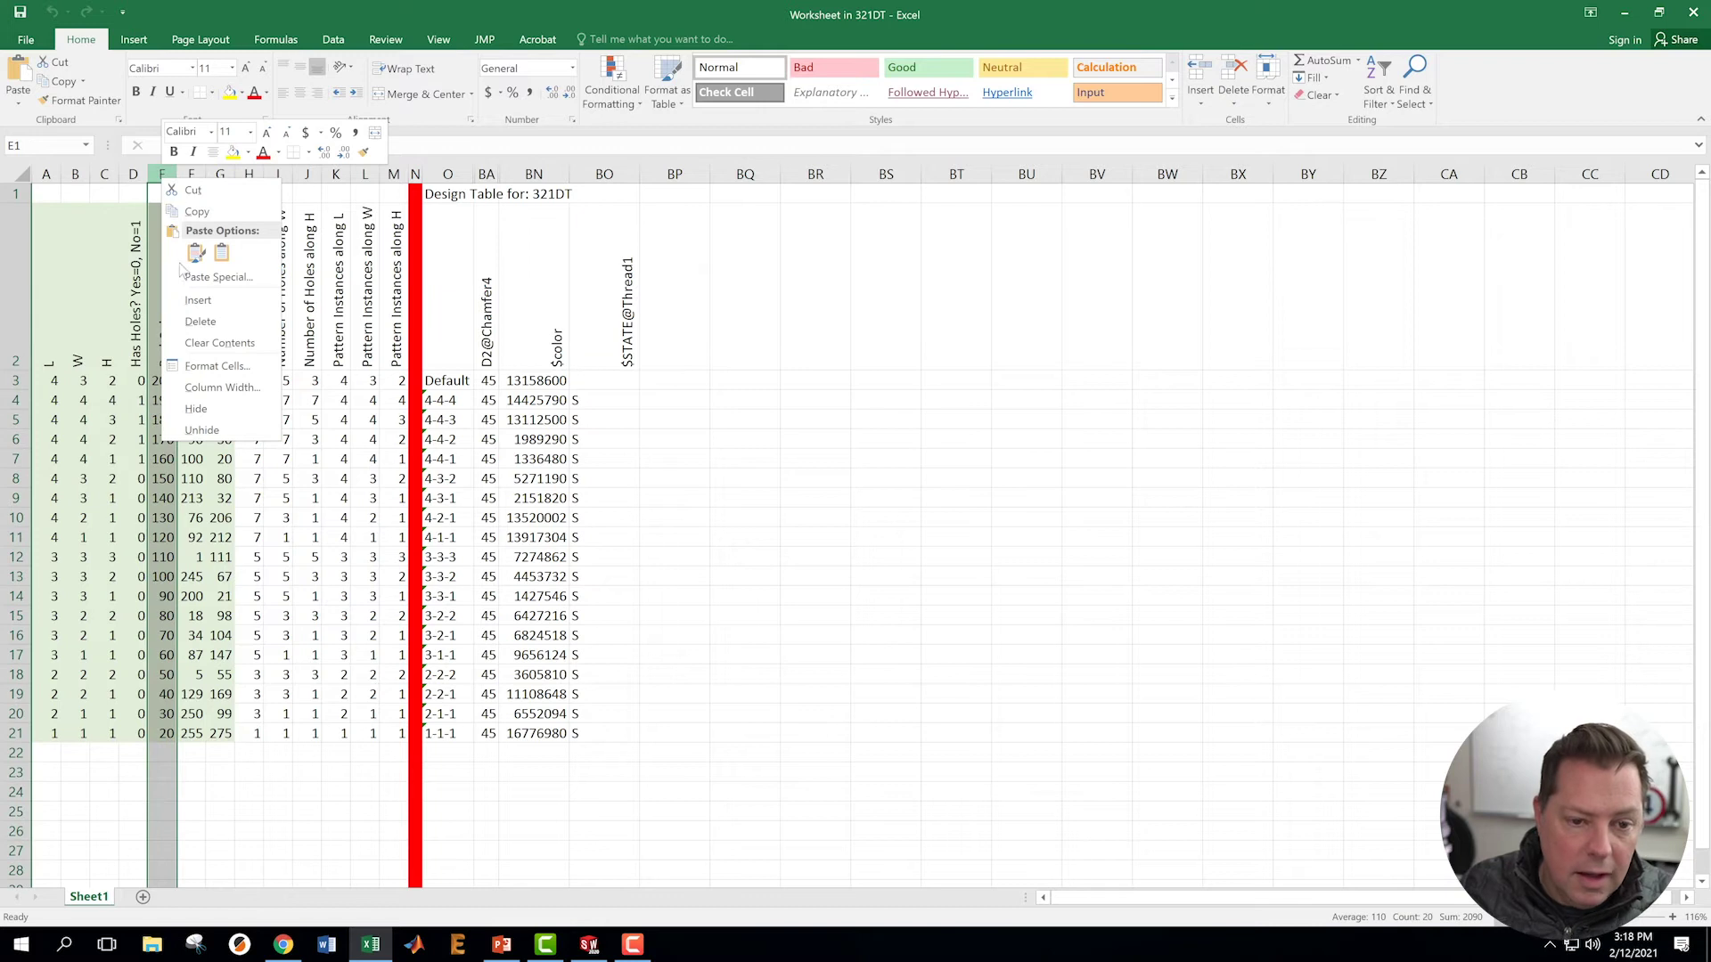
left_click(194, 301)
- Head column E with 'Has Threads? Yes=0, No=1' in cell E2
left_click(162, 357)
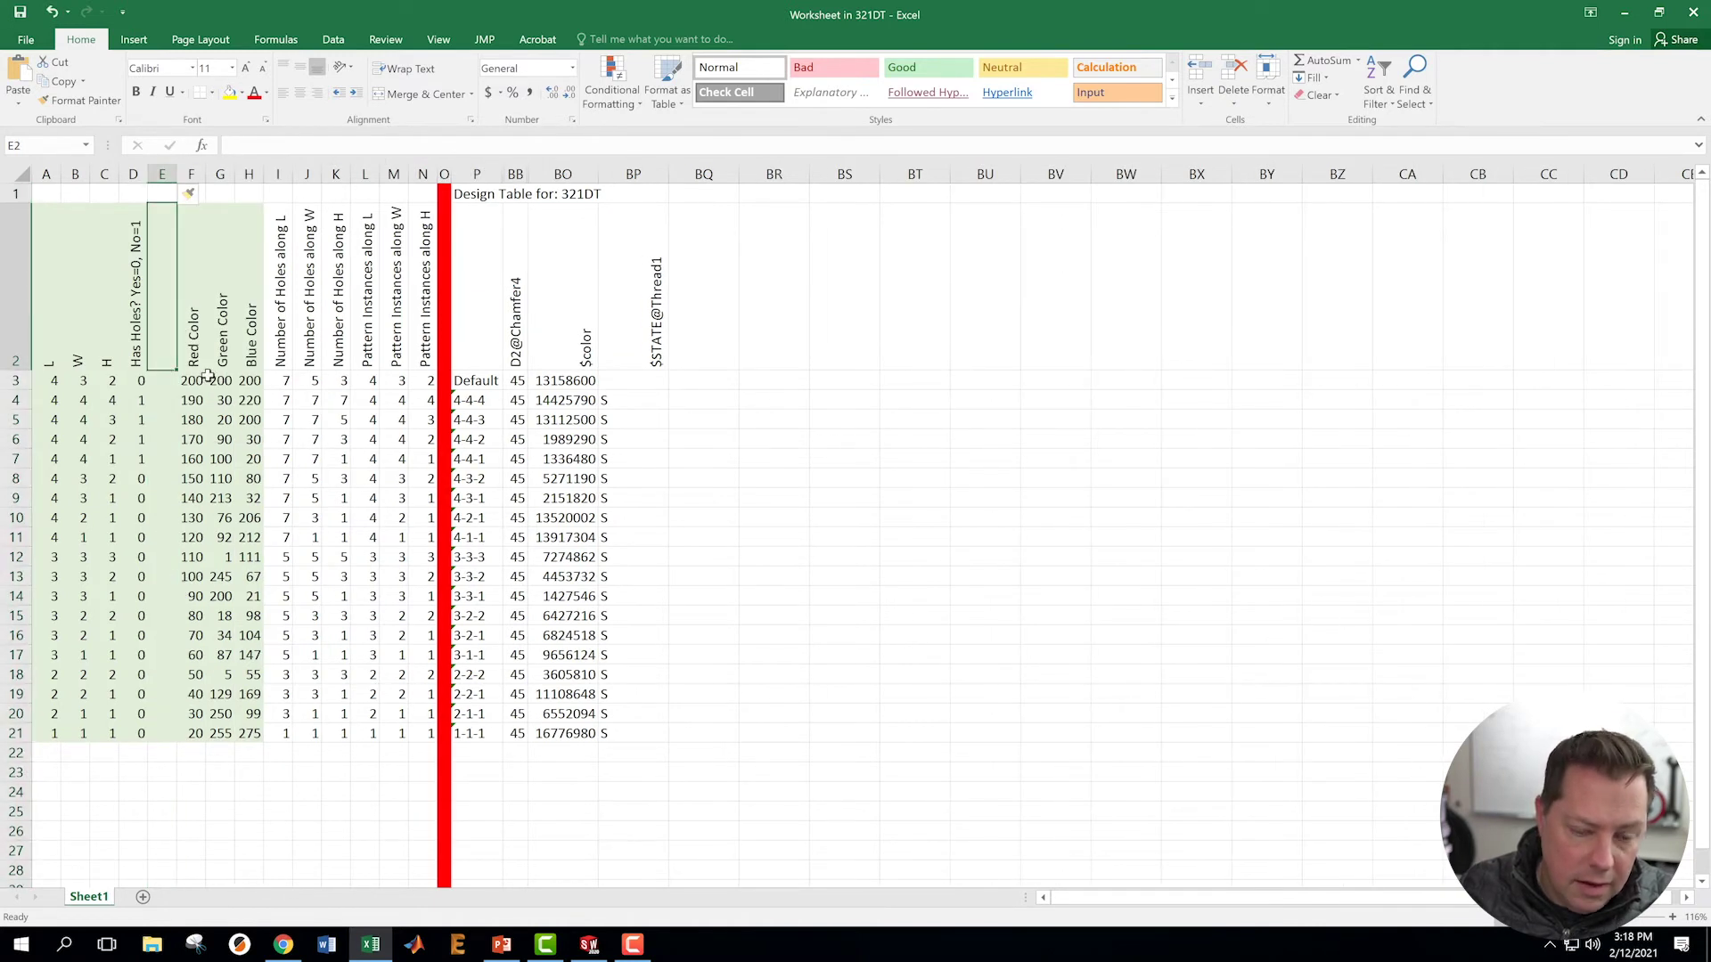
type("Has Thr")
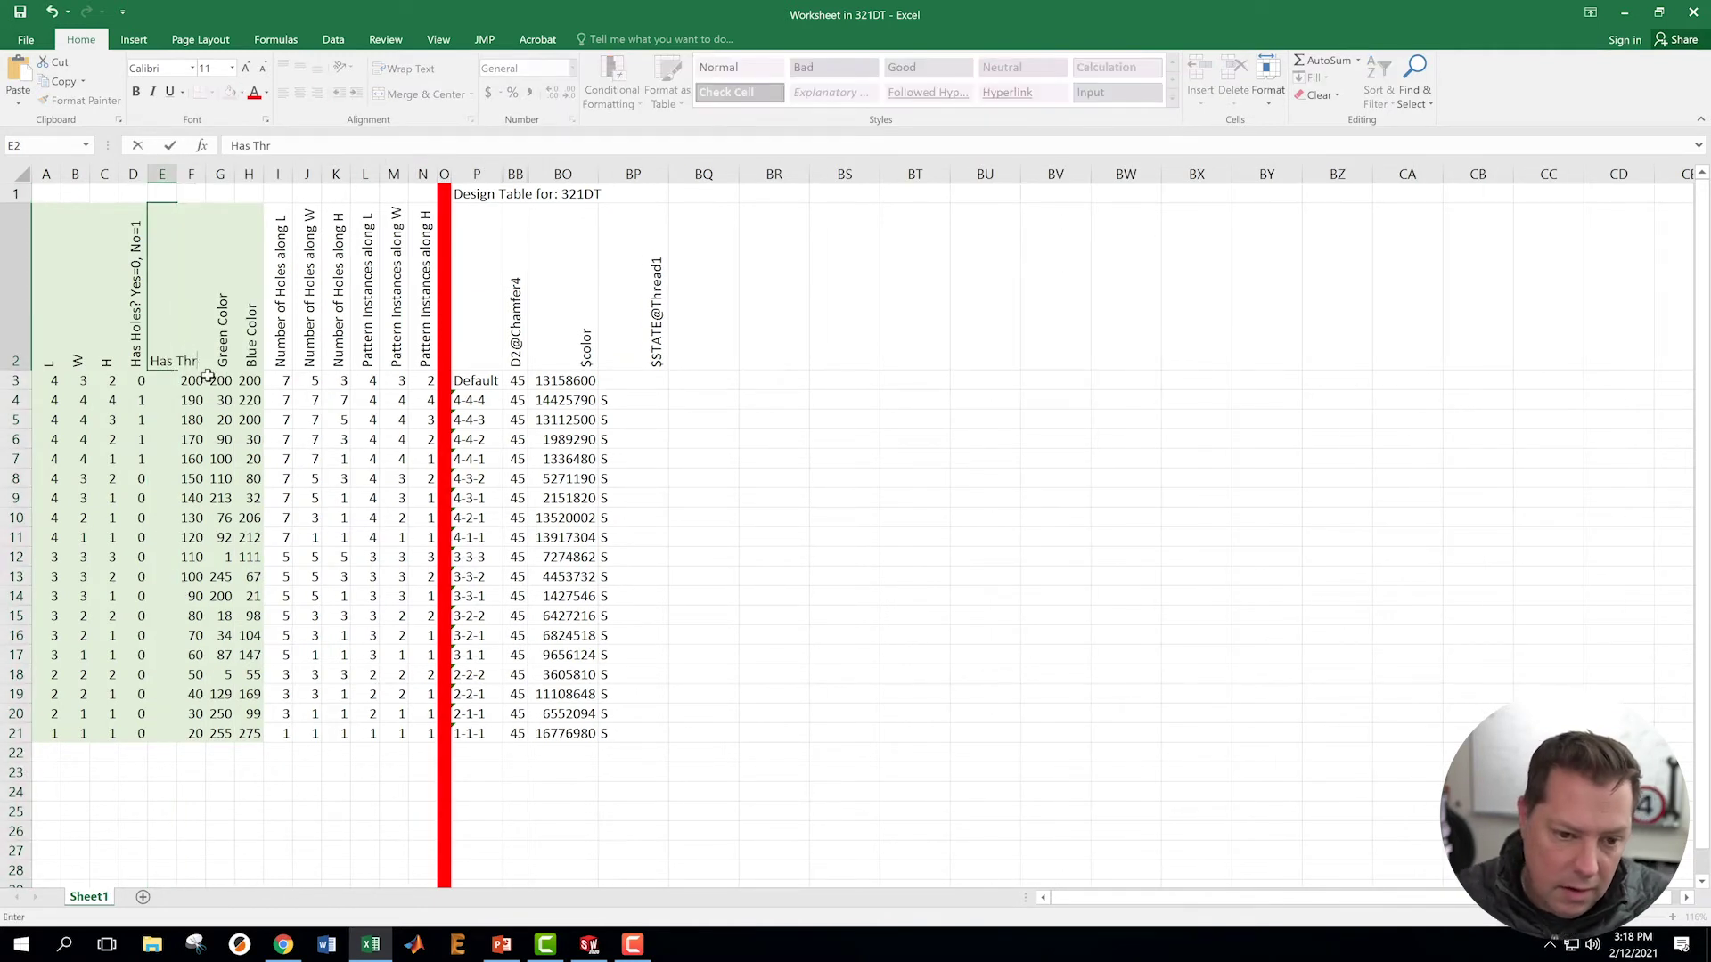
type("eads?")
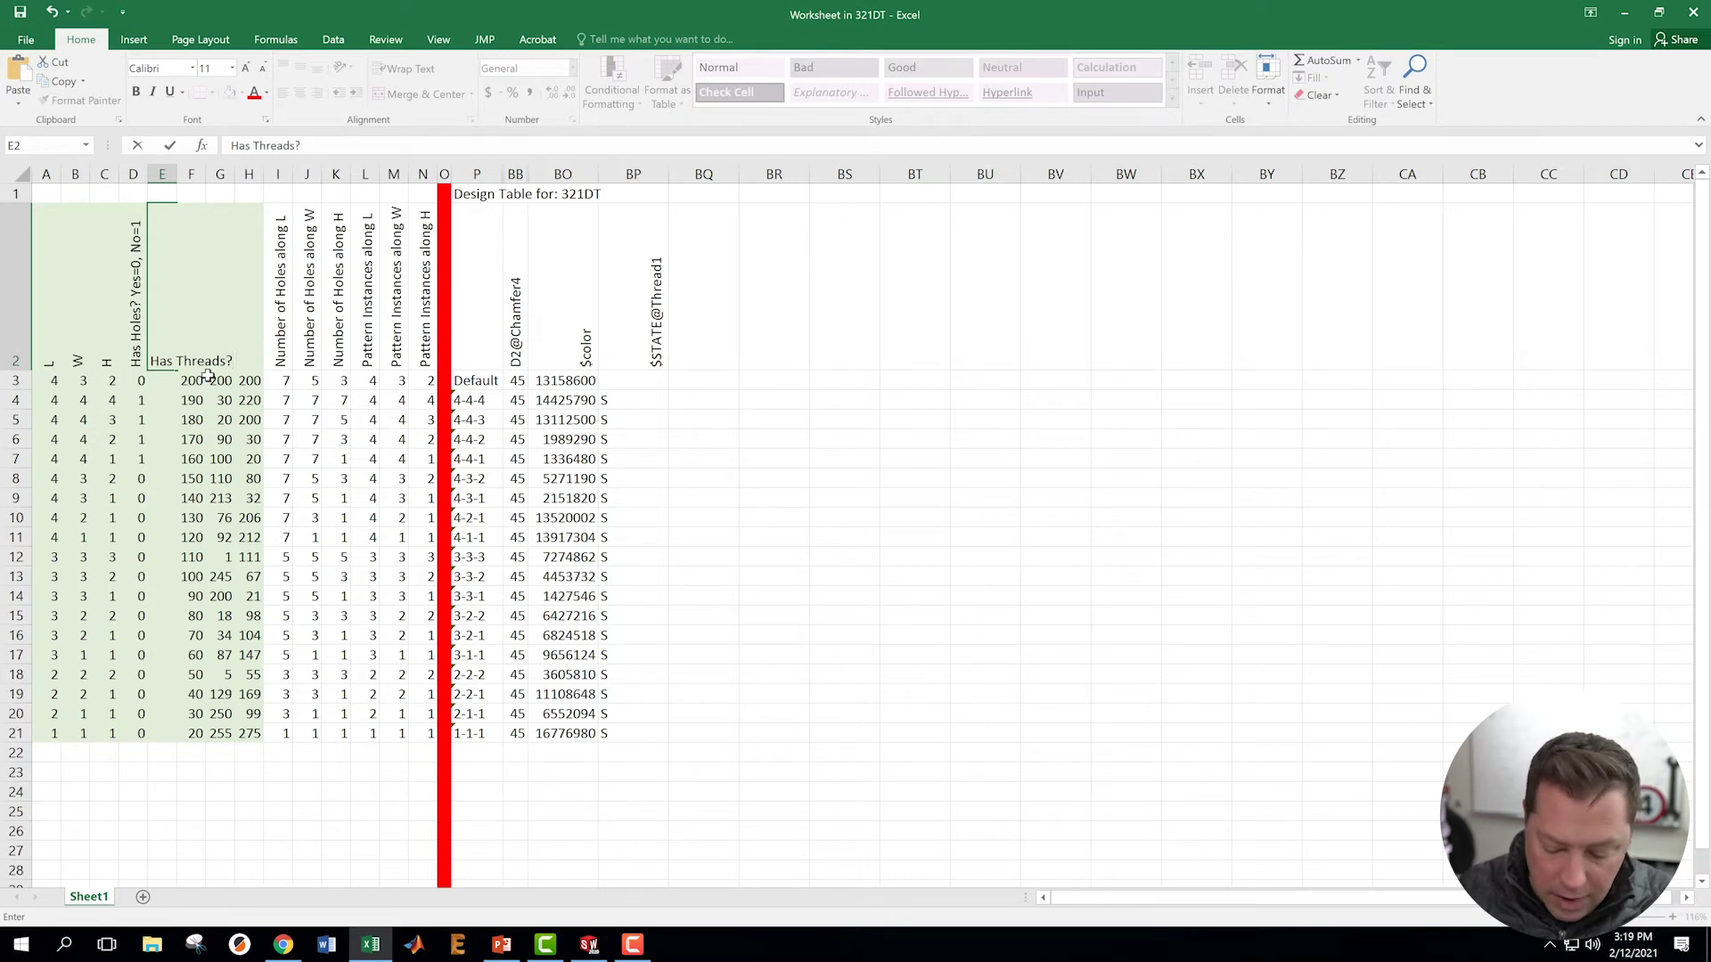
type(" yes")
key("BackSpace")
key("BackSpace")
key("BackSpace")
key("BackSpace")
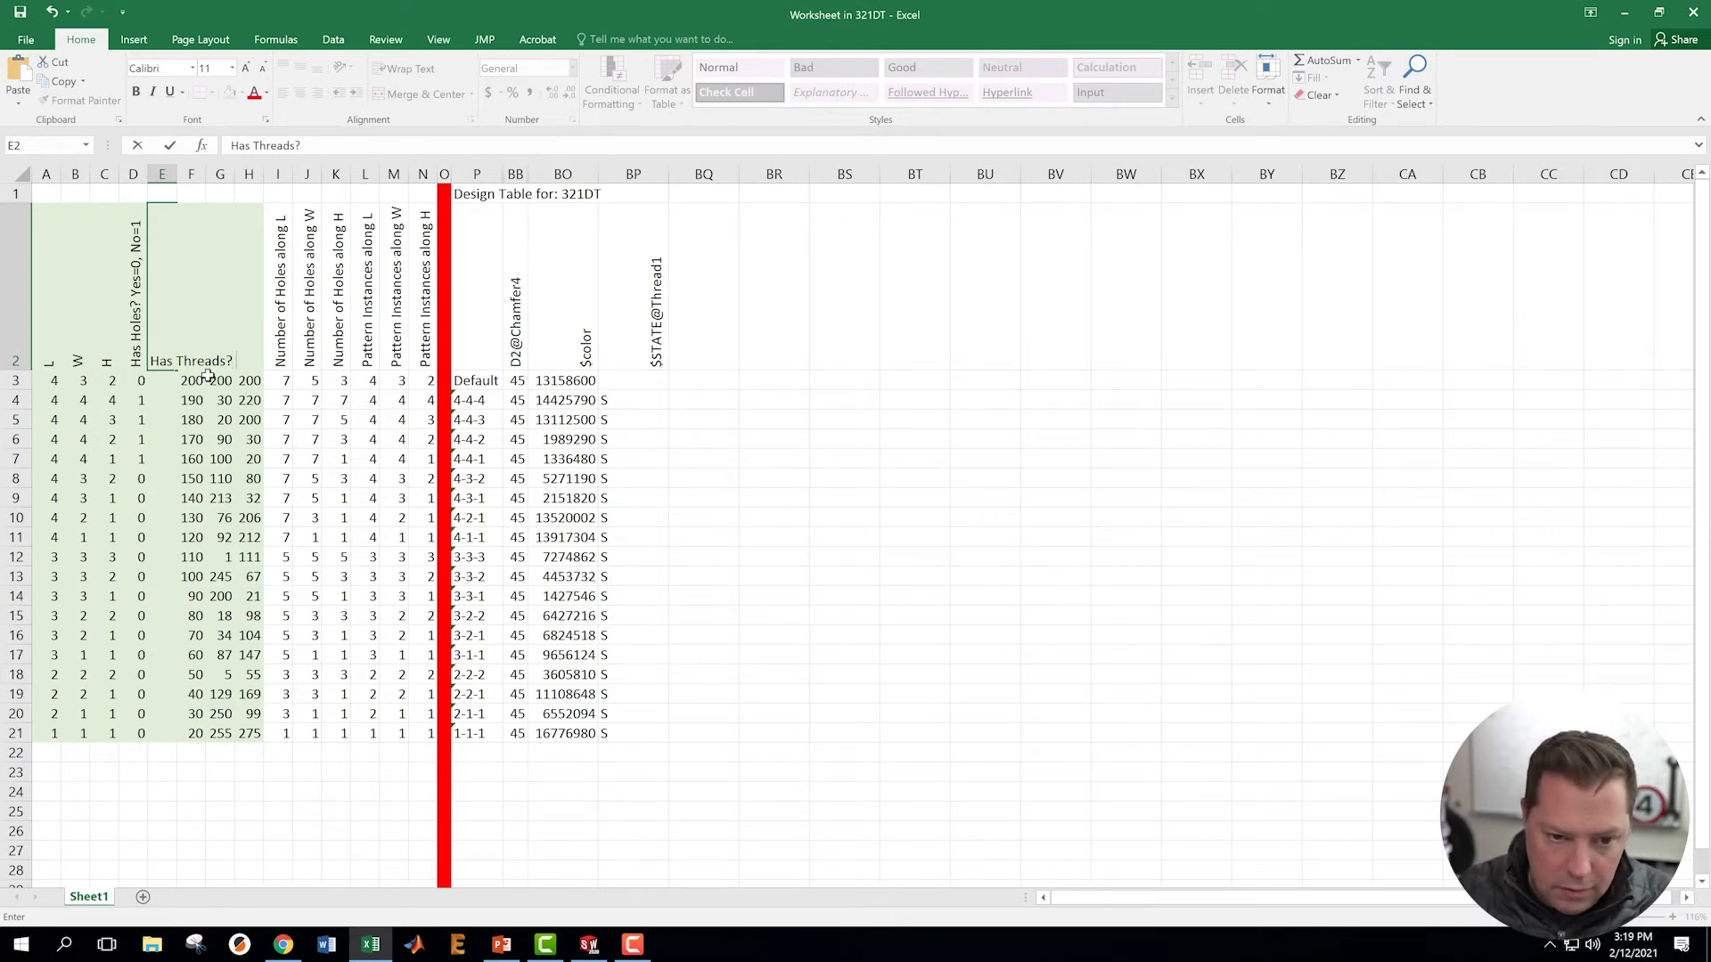
type("Yes")
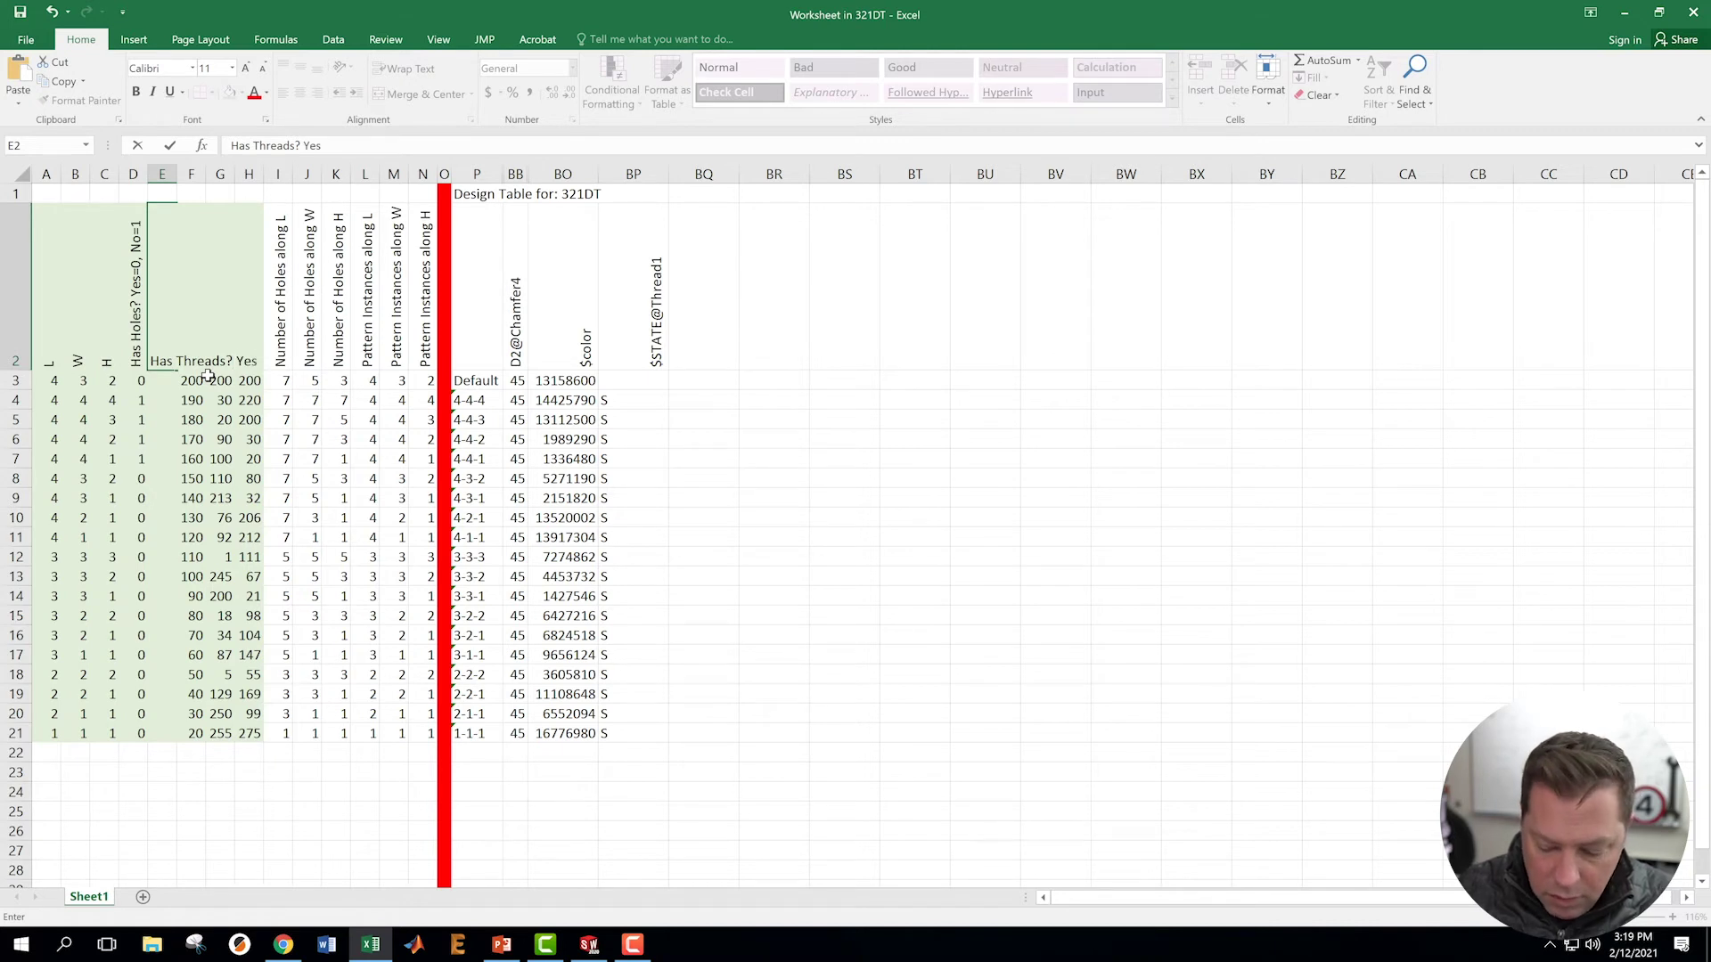
type("=-")
key("BackSpace")
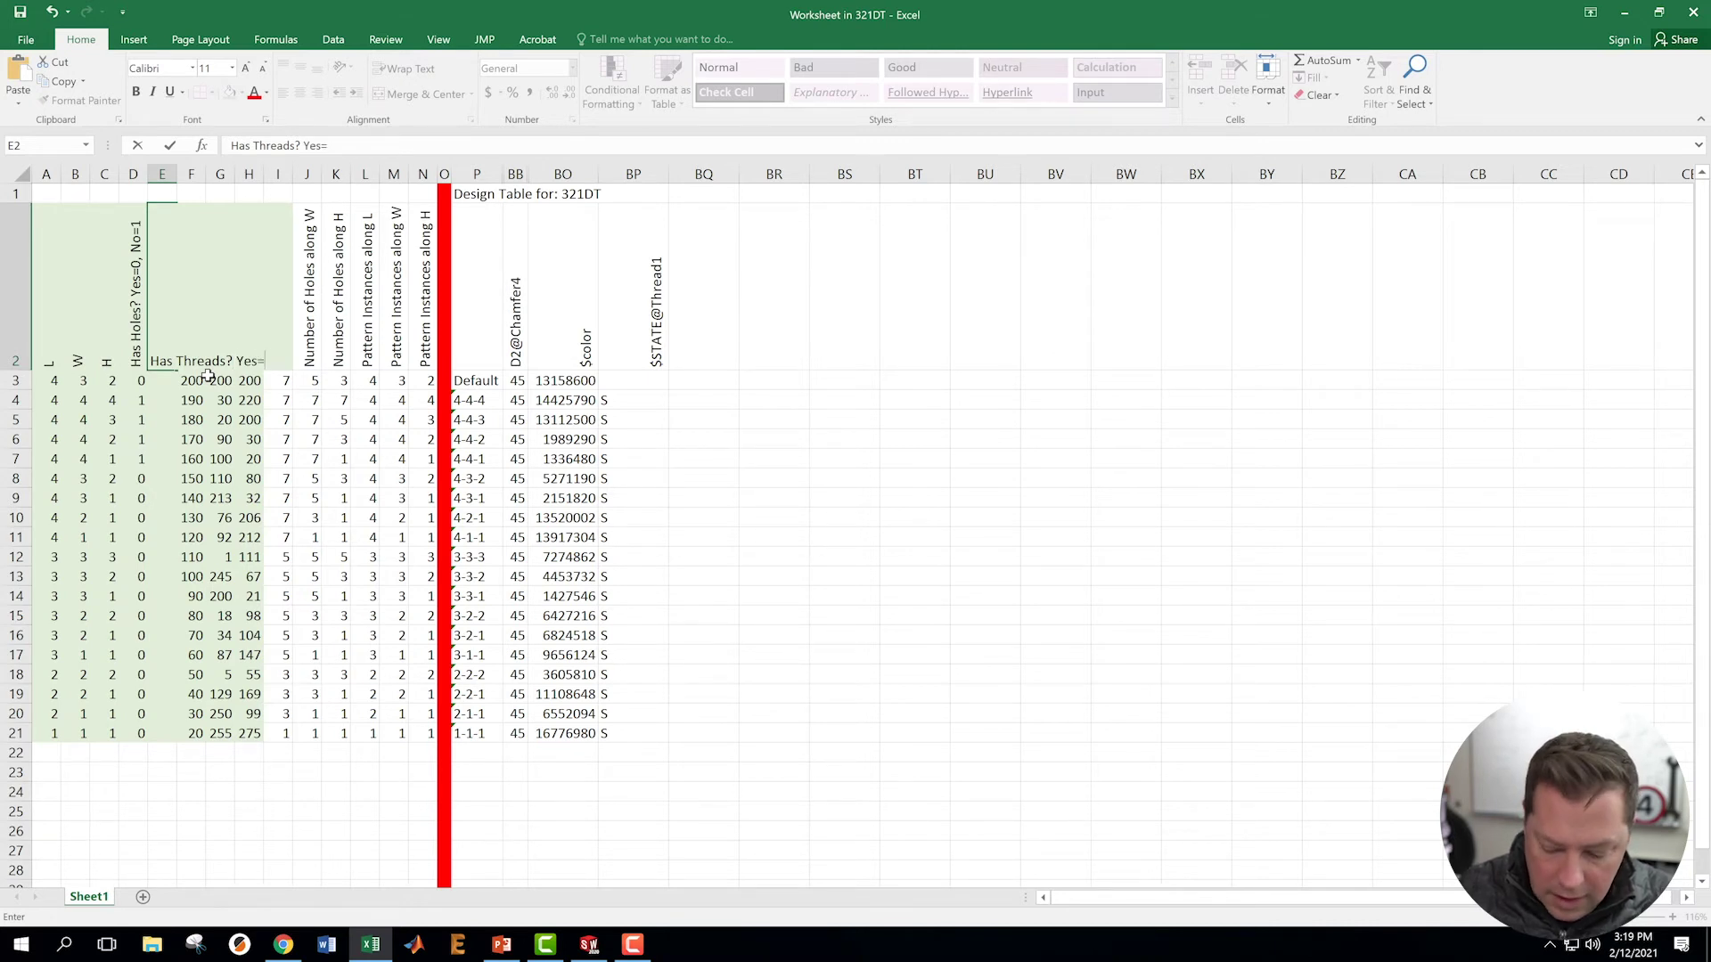
type("0, No")
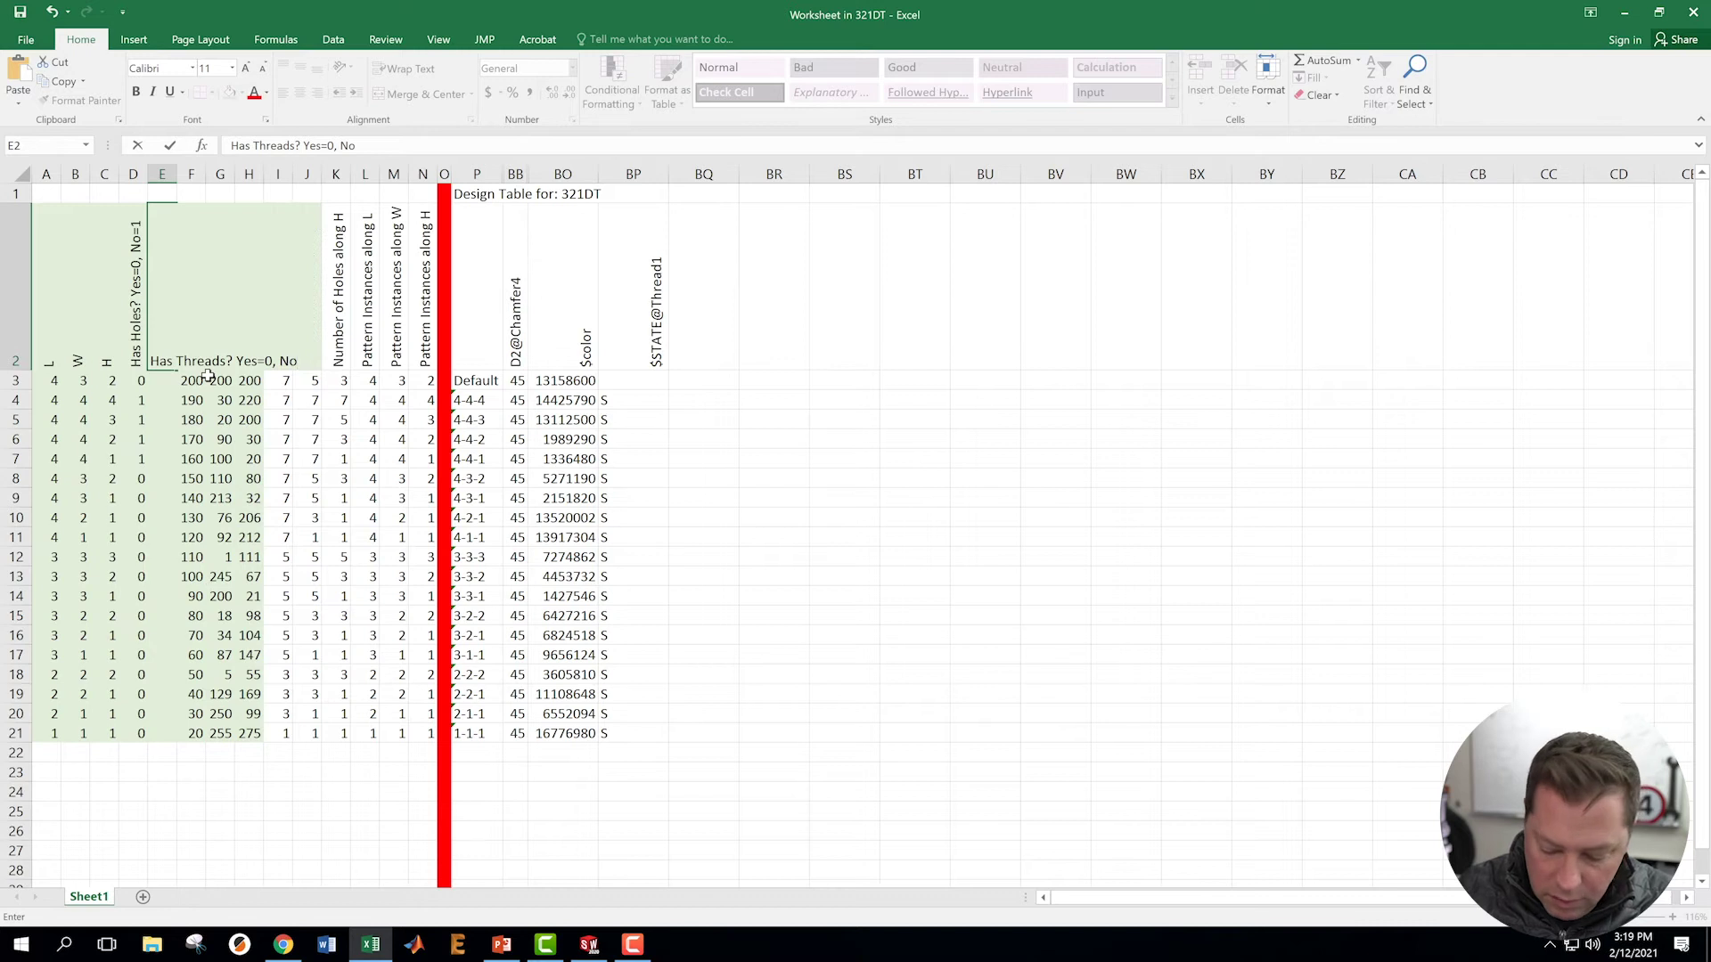
type("=1")
key("Return")
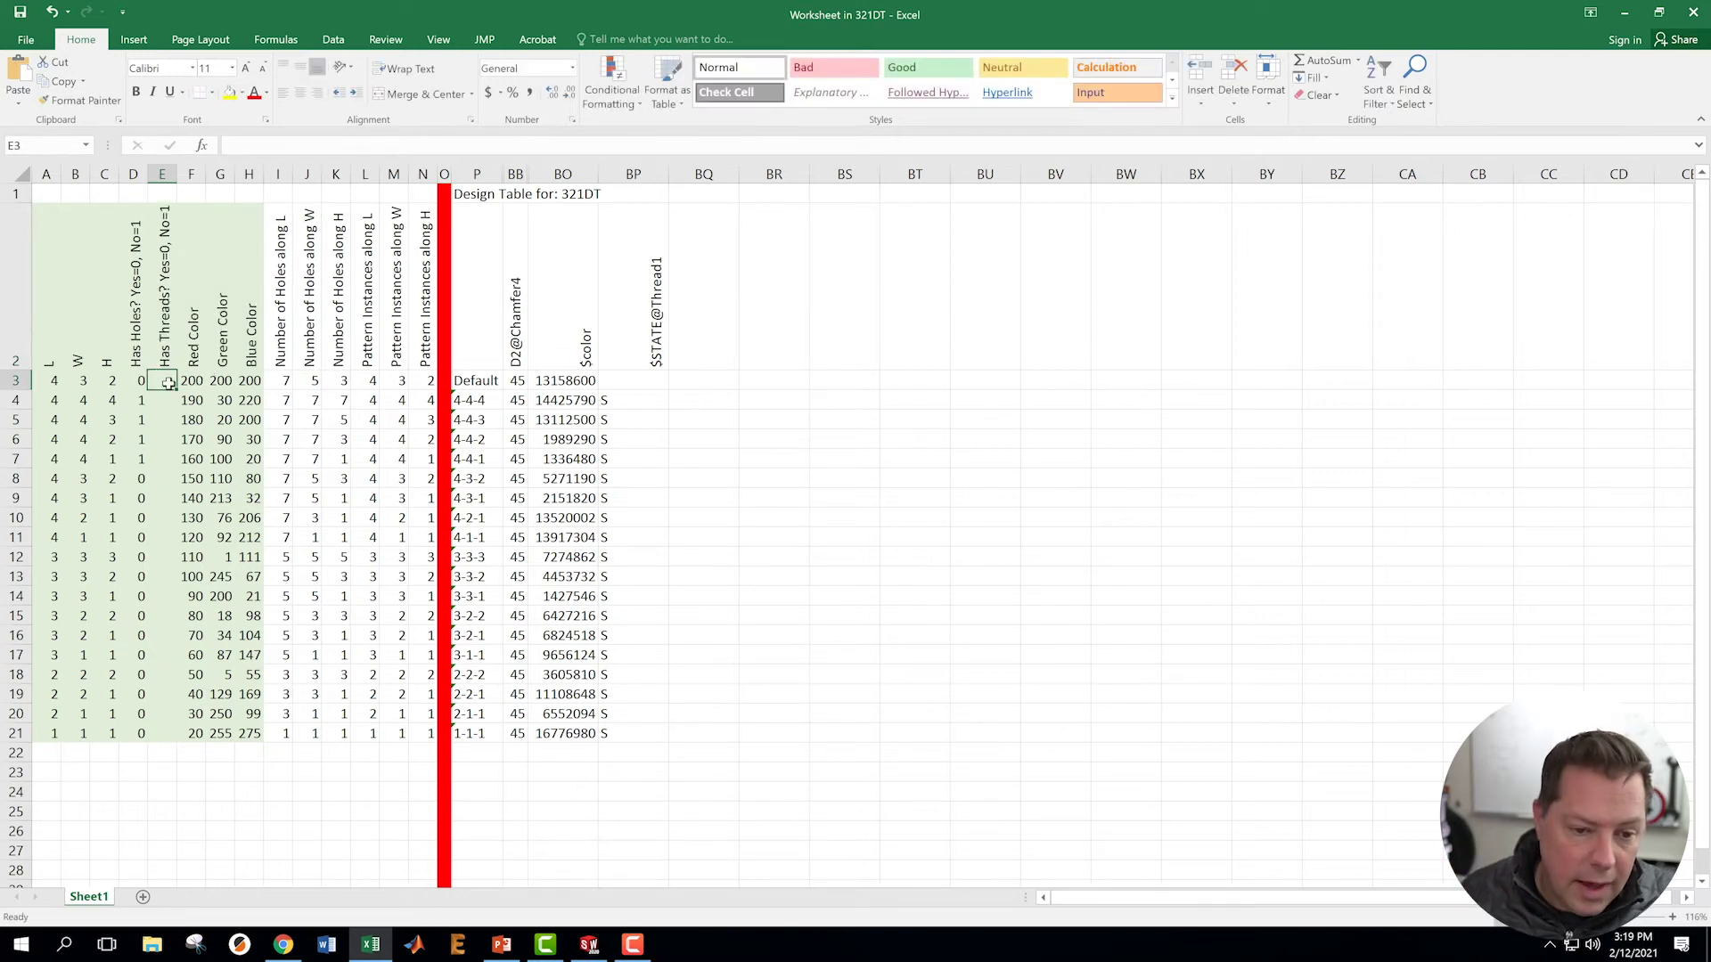
- Fill column E with 0 for every configuration through row 21
key("Down")
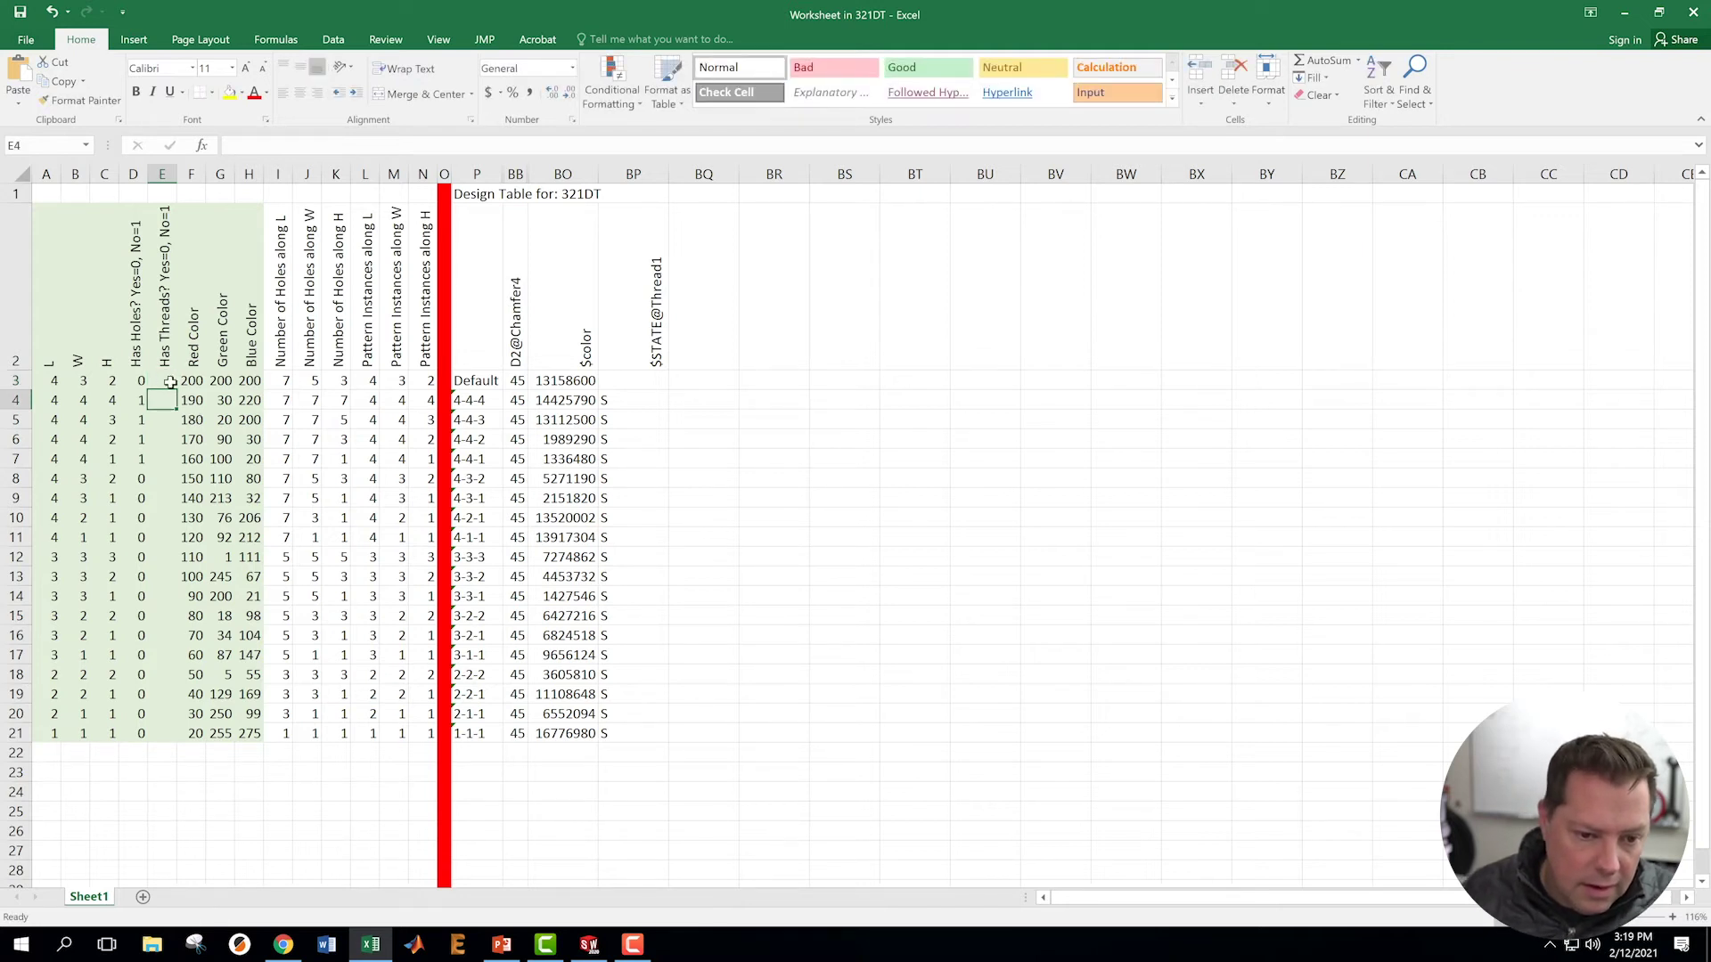
left_click(169, 383)
left_click_drag(177, 390, 157, 758)
left_click(223, 791)
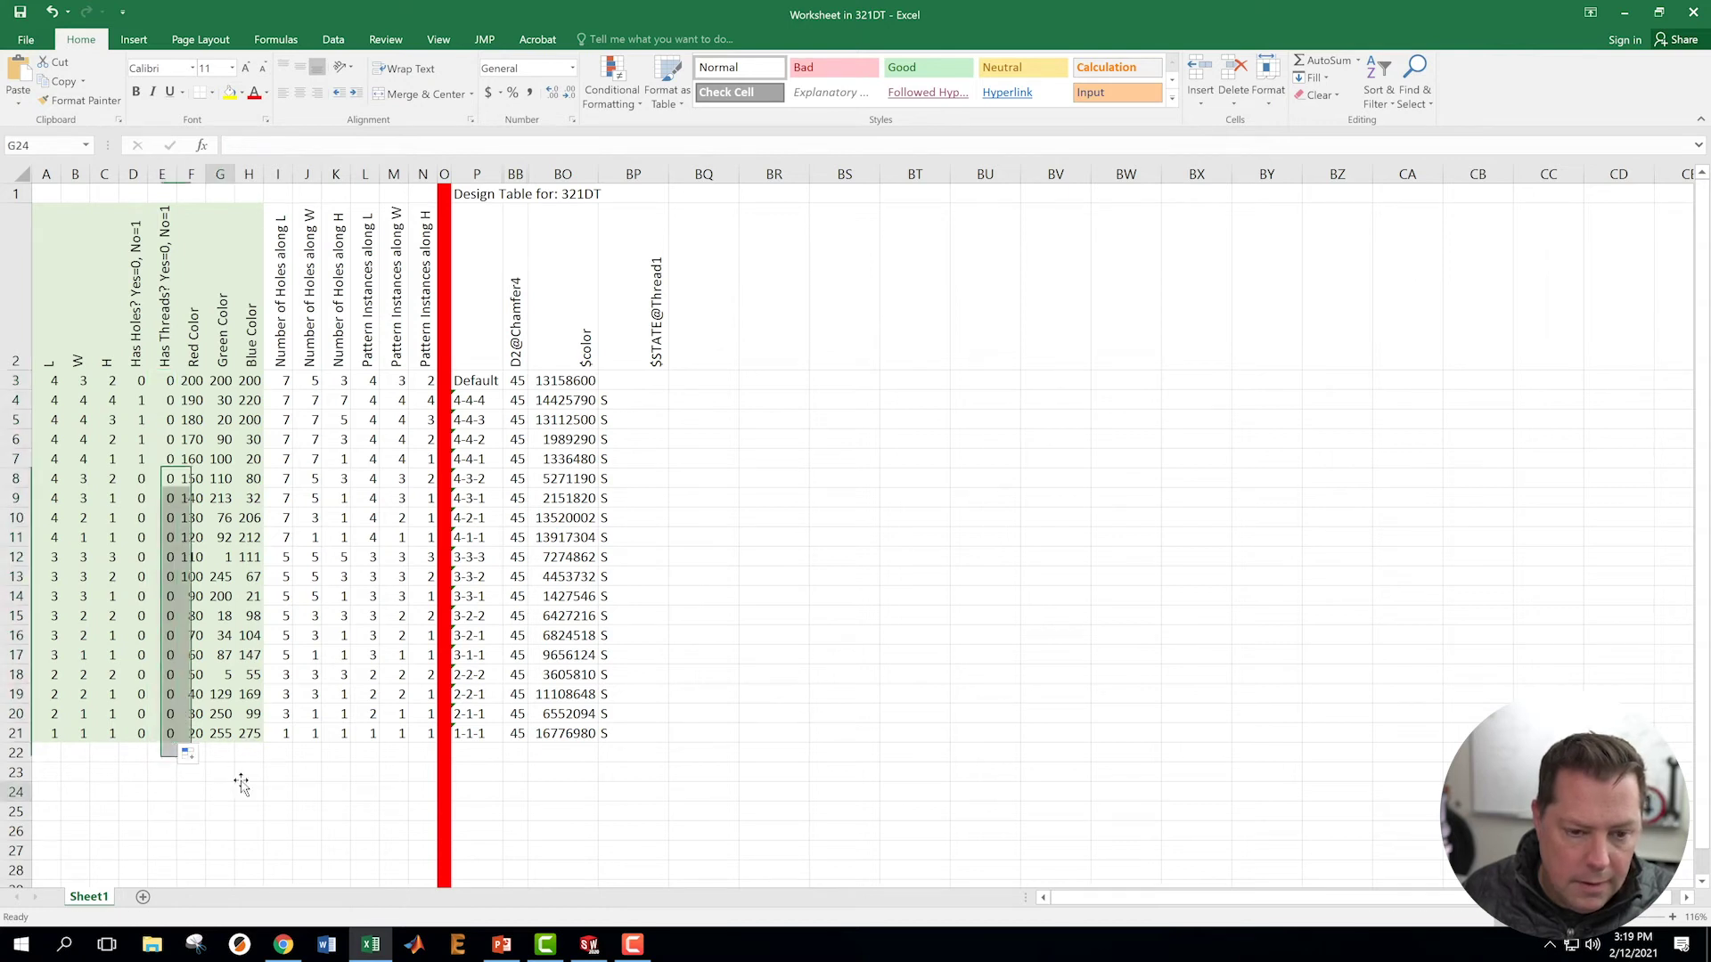
- Enter =IF(E3,0,1) in BP3, fill it down to BP21, and close Excel
left_click(653, 383)
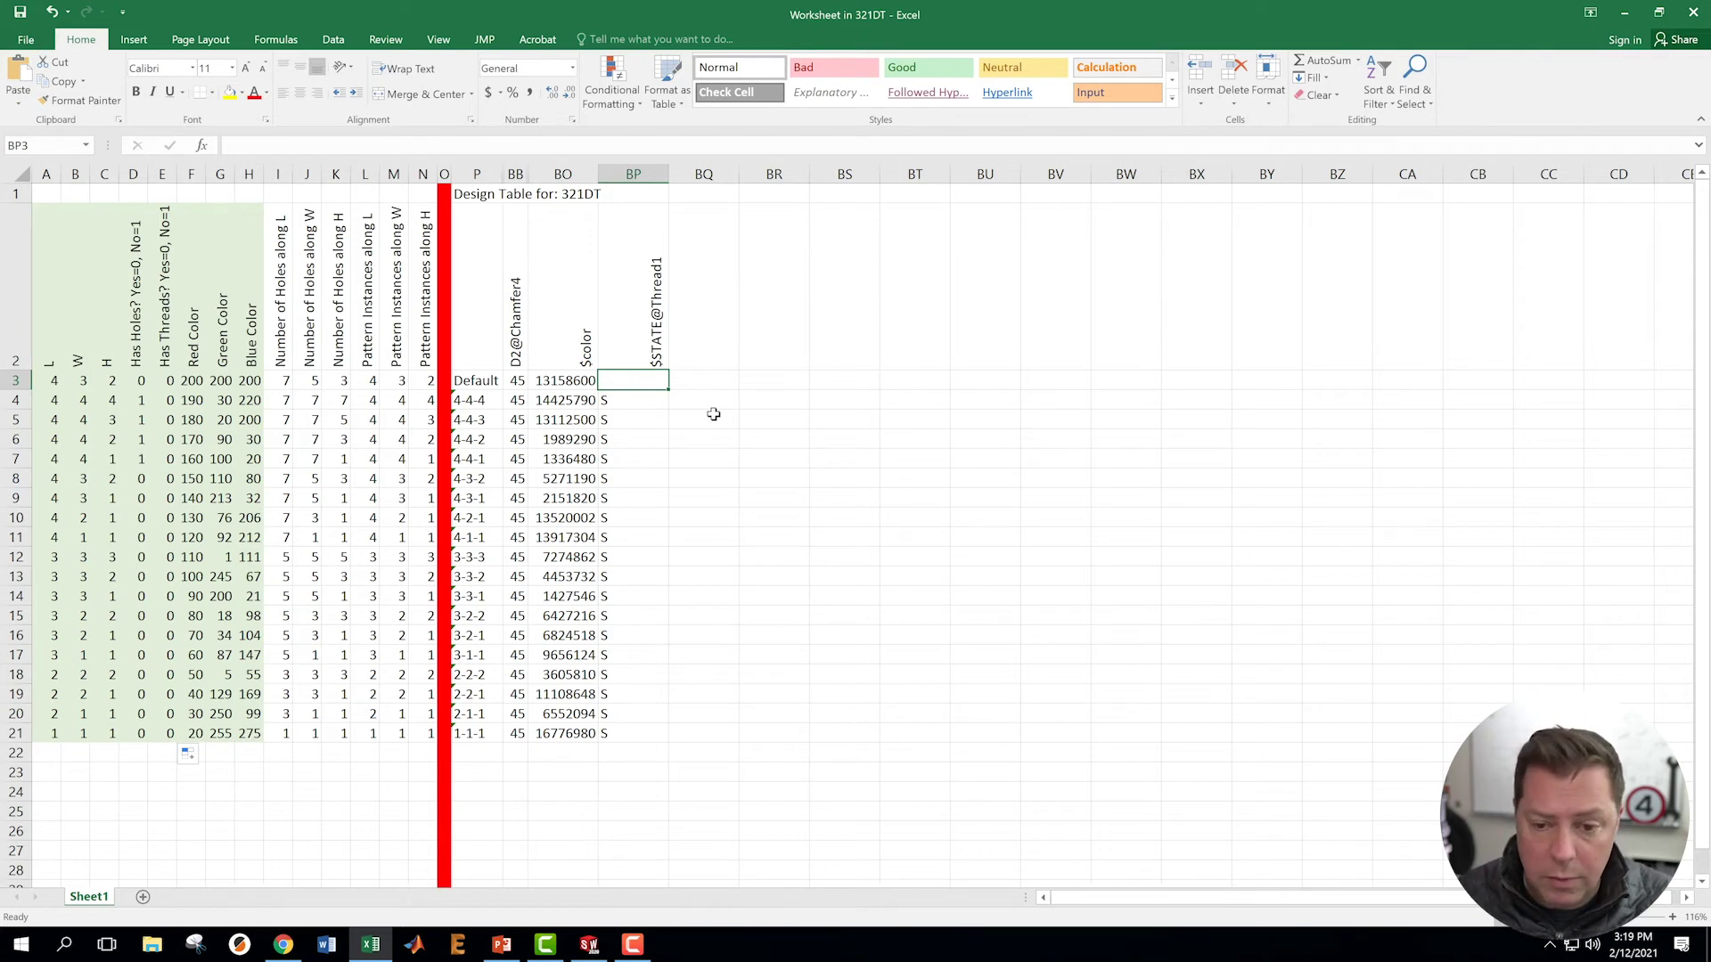
type("=if")
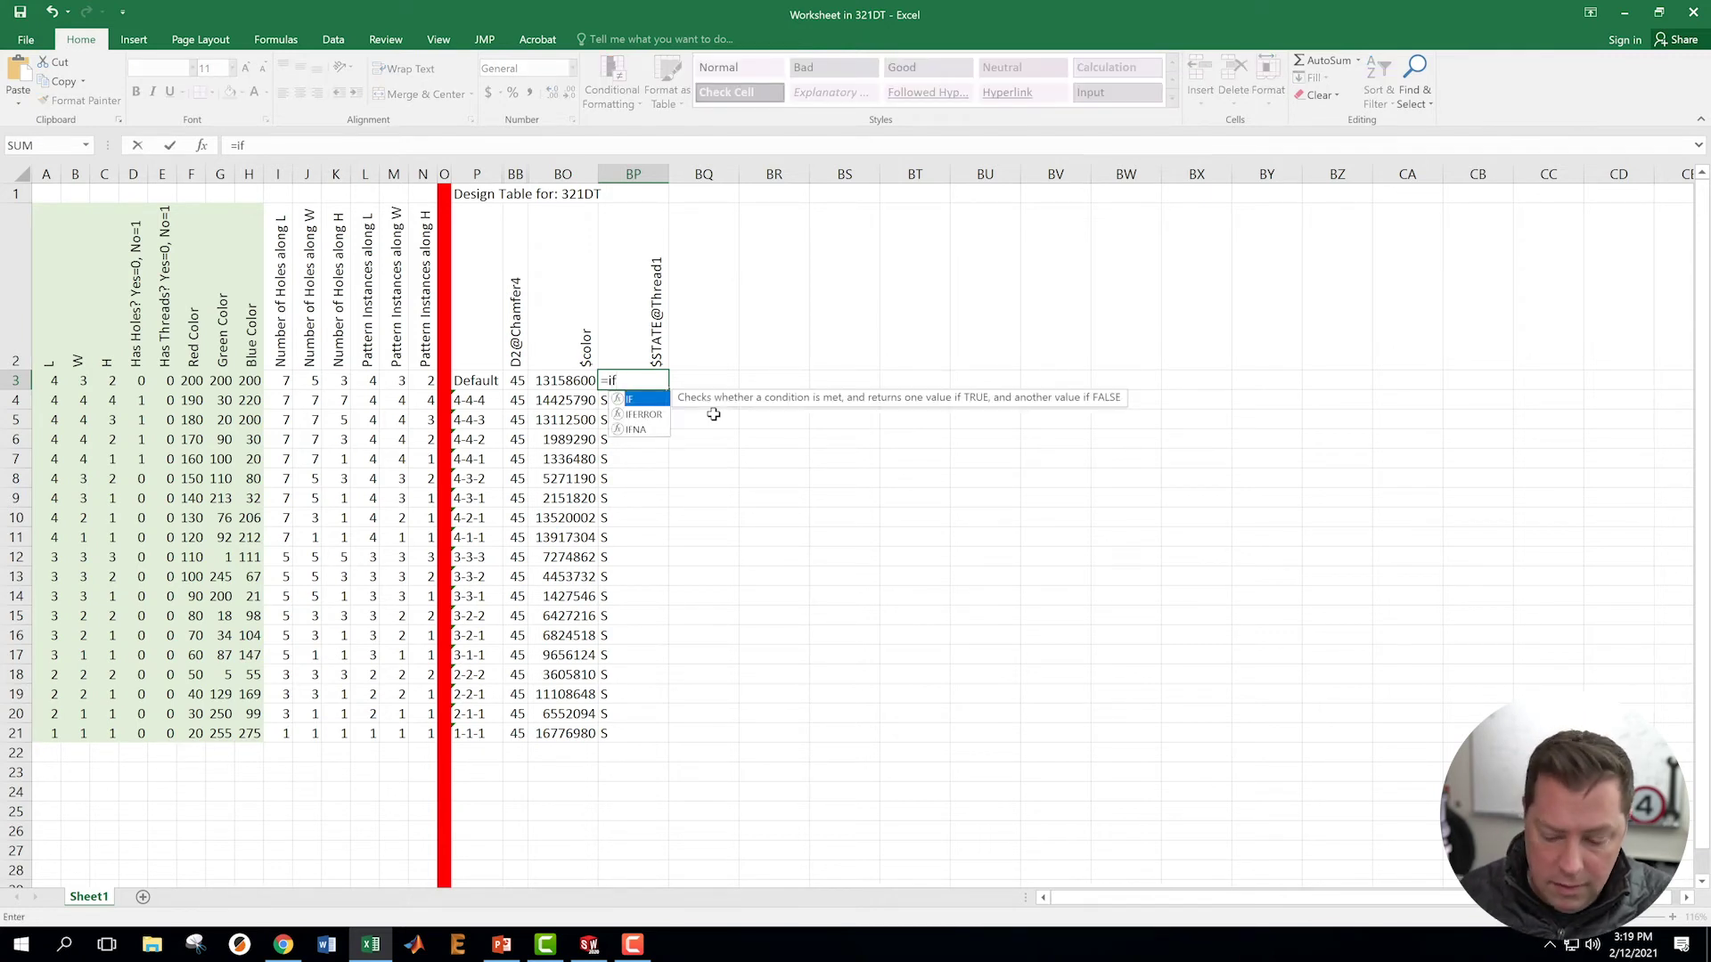
type("(")
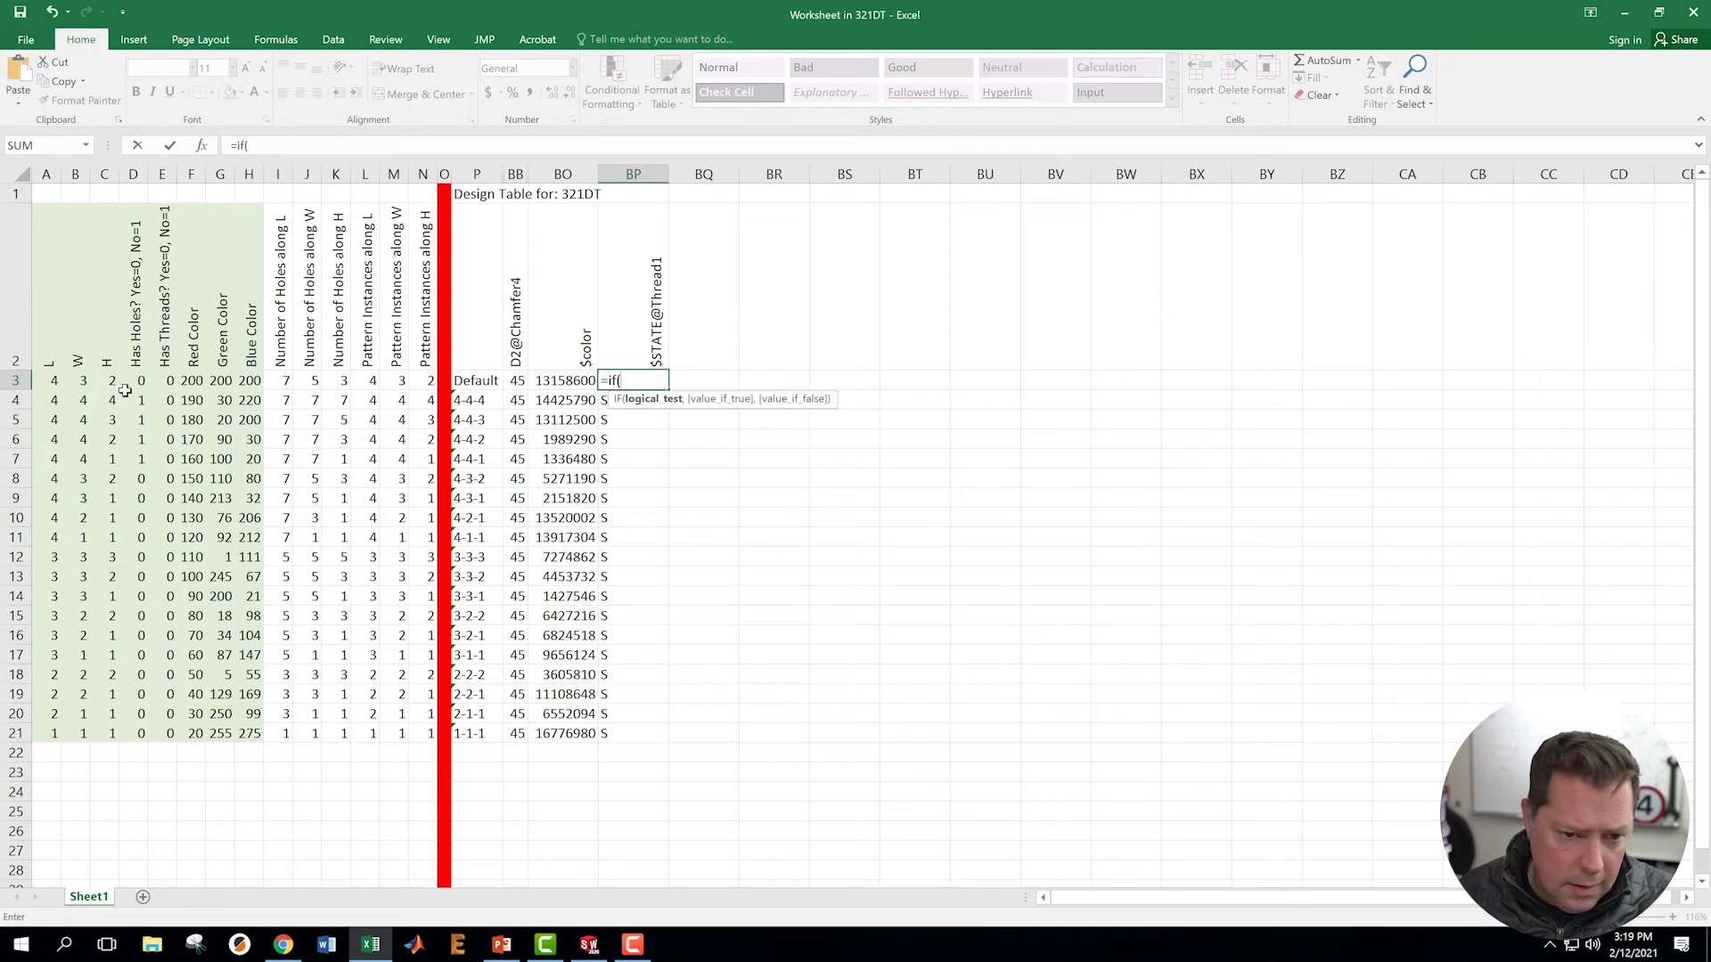
left_click(163, 380)
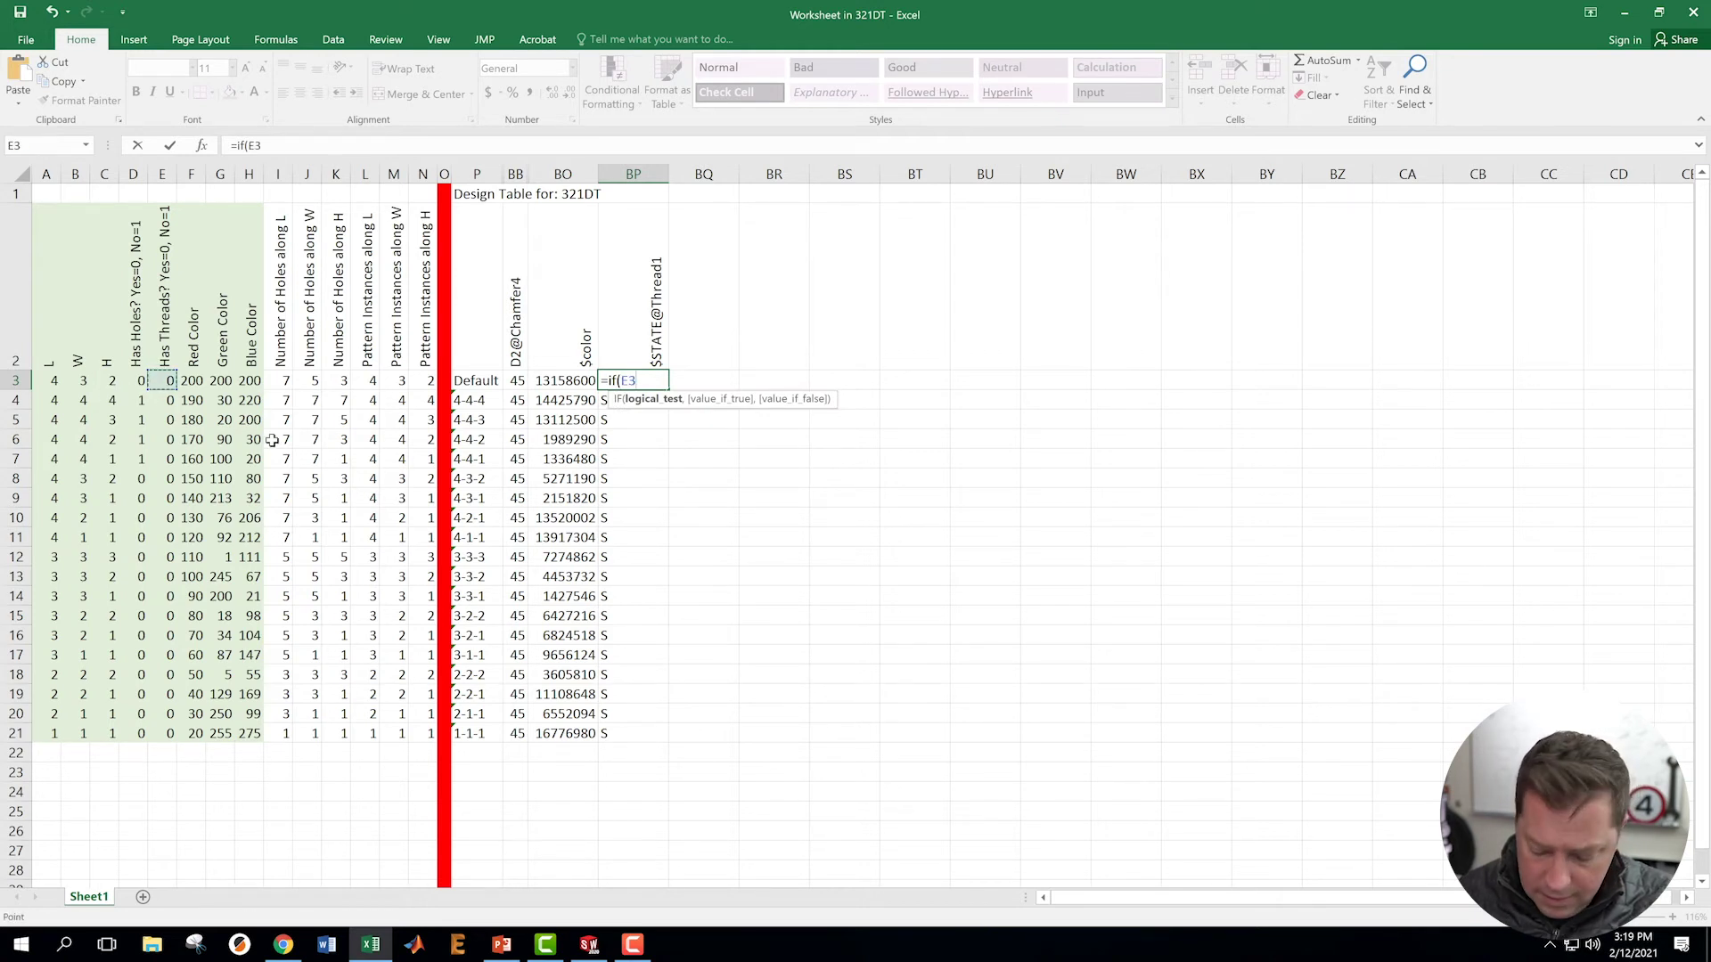
type(",")
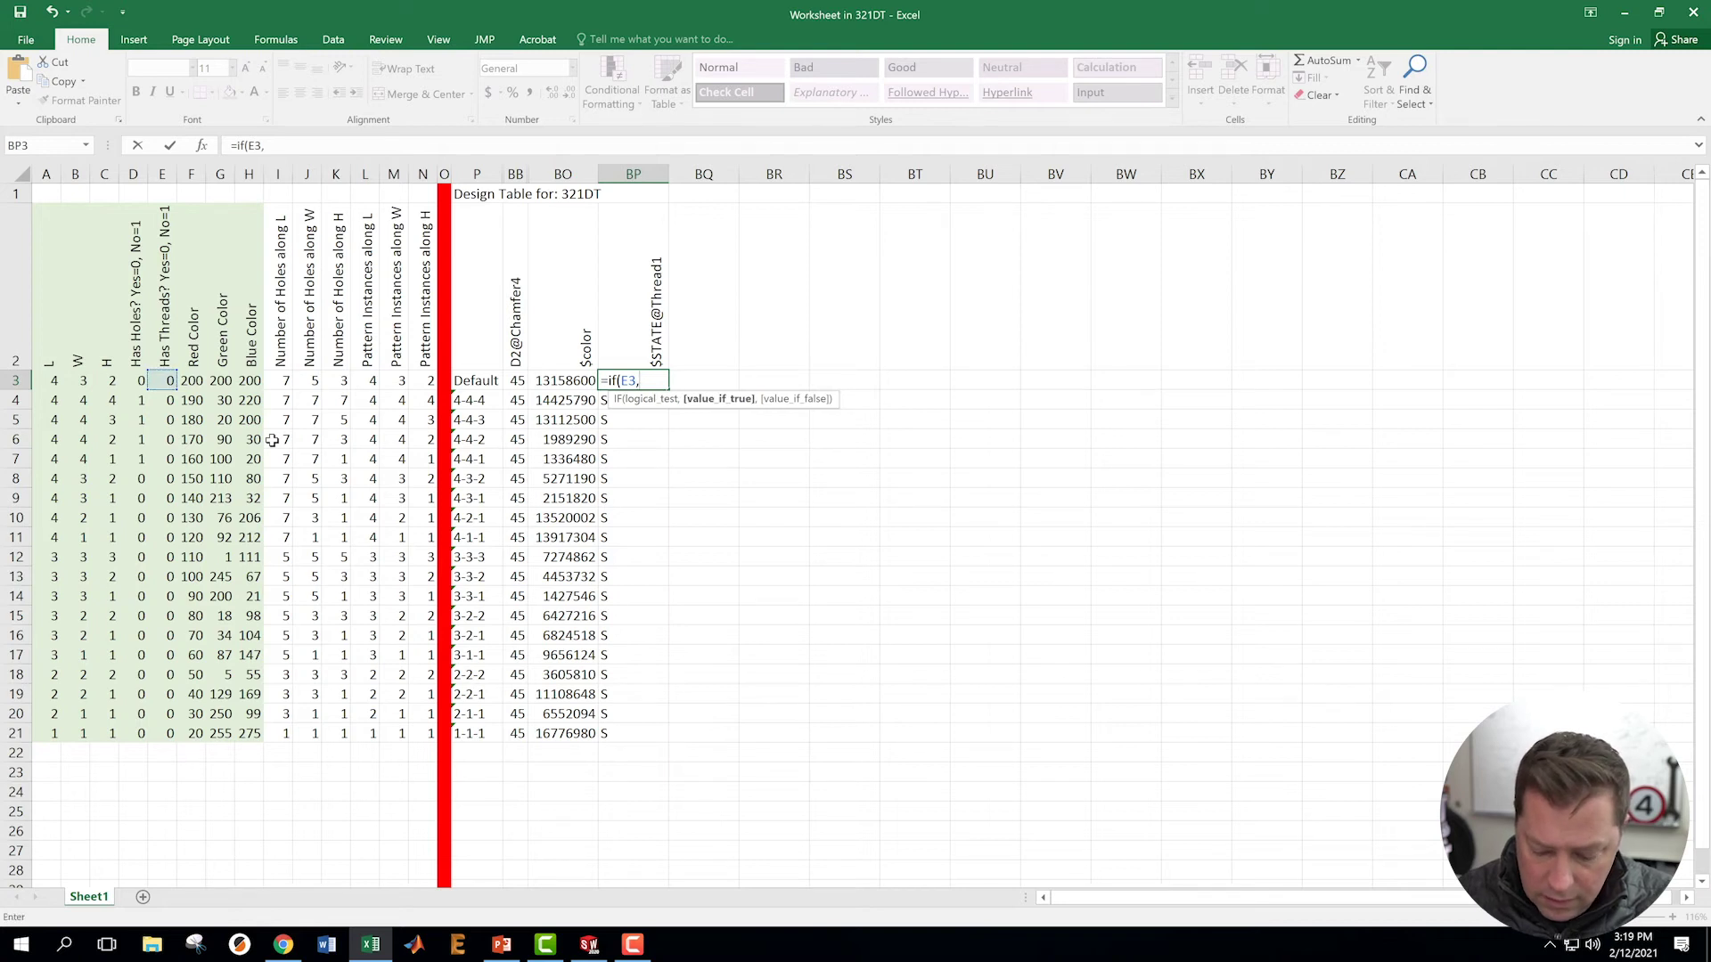
type("0")
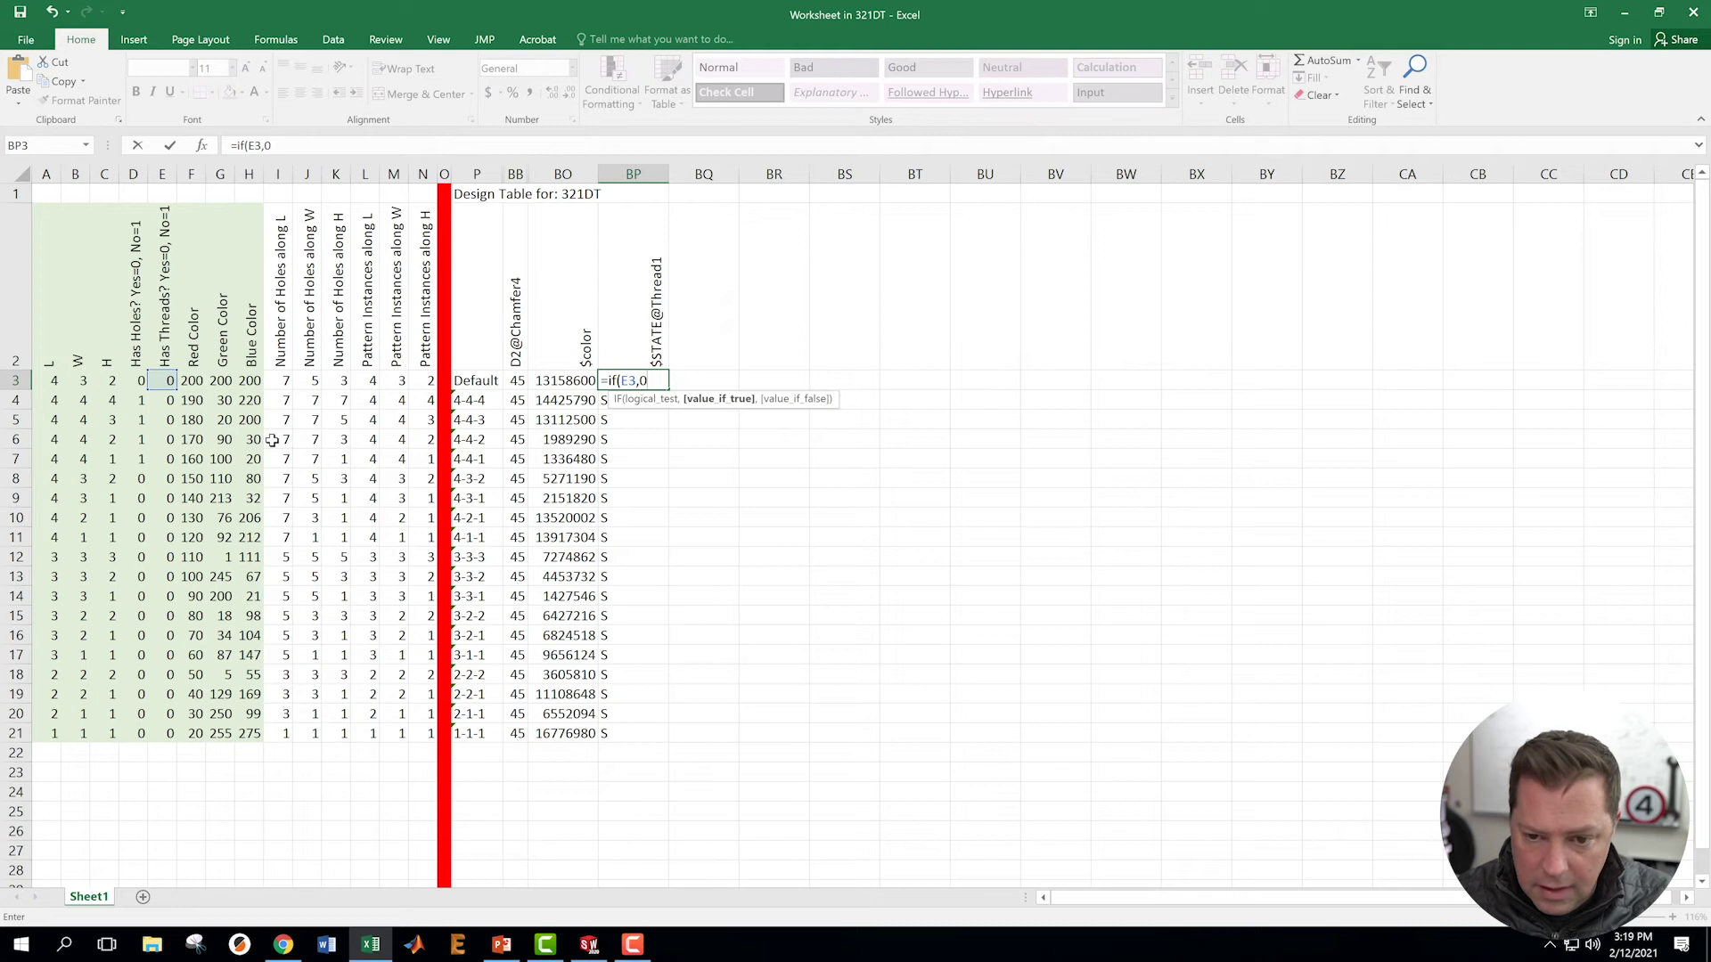
type(",1")
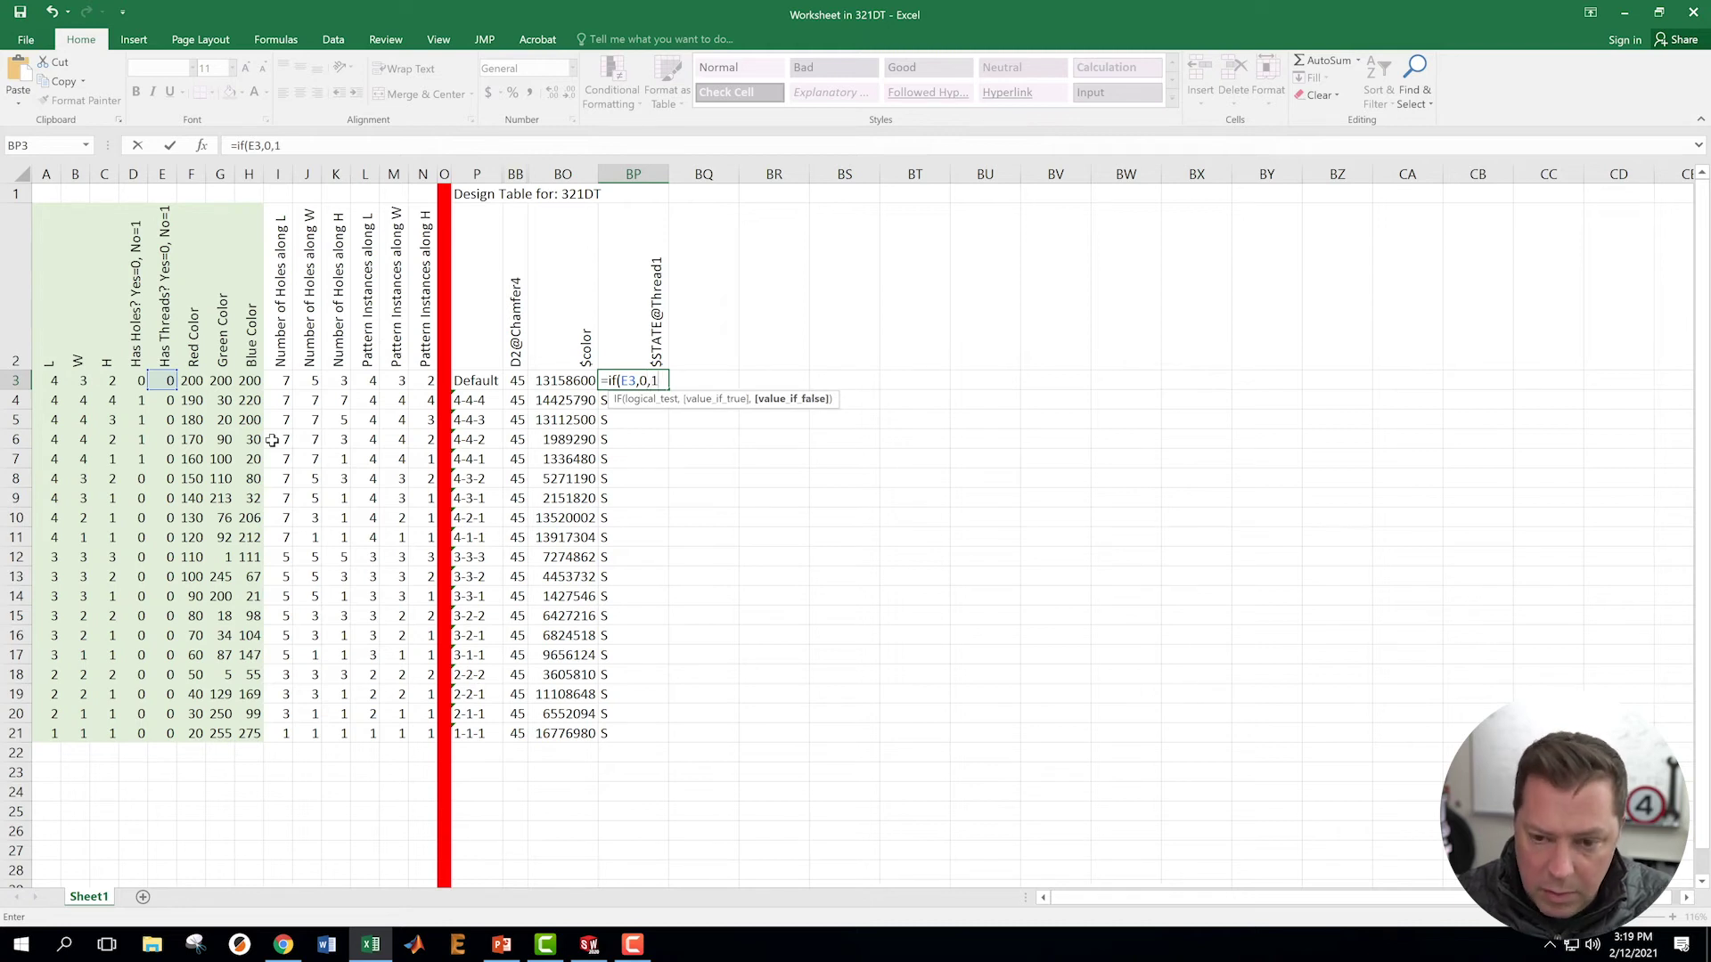
type(")")
key("Return")
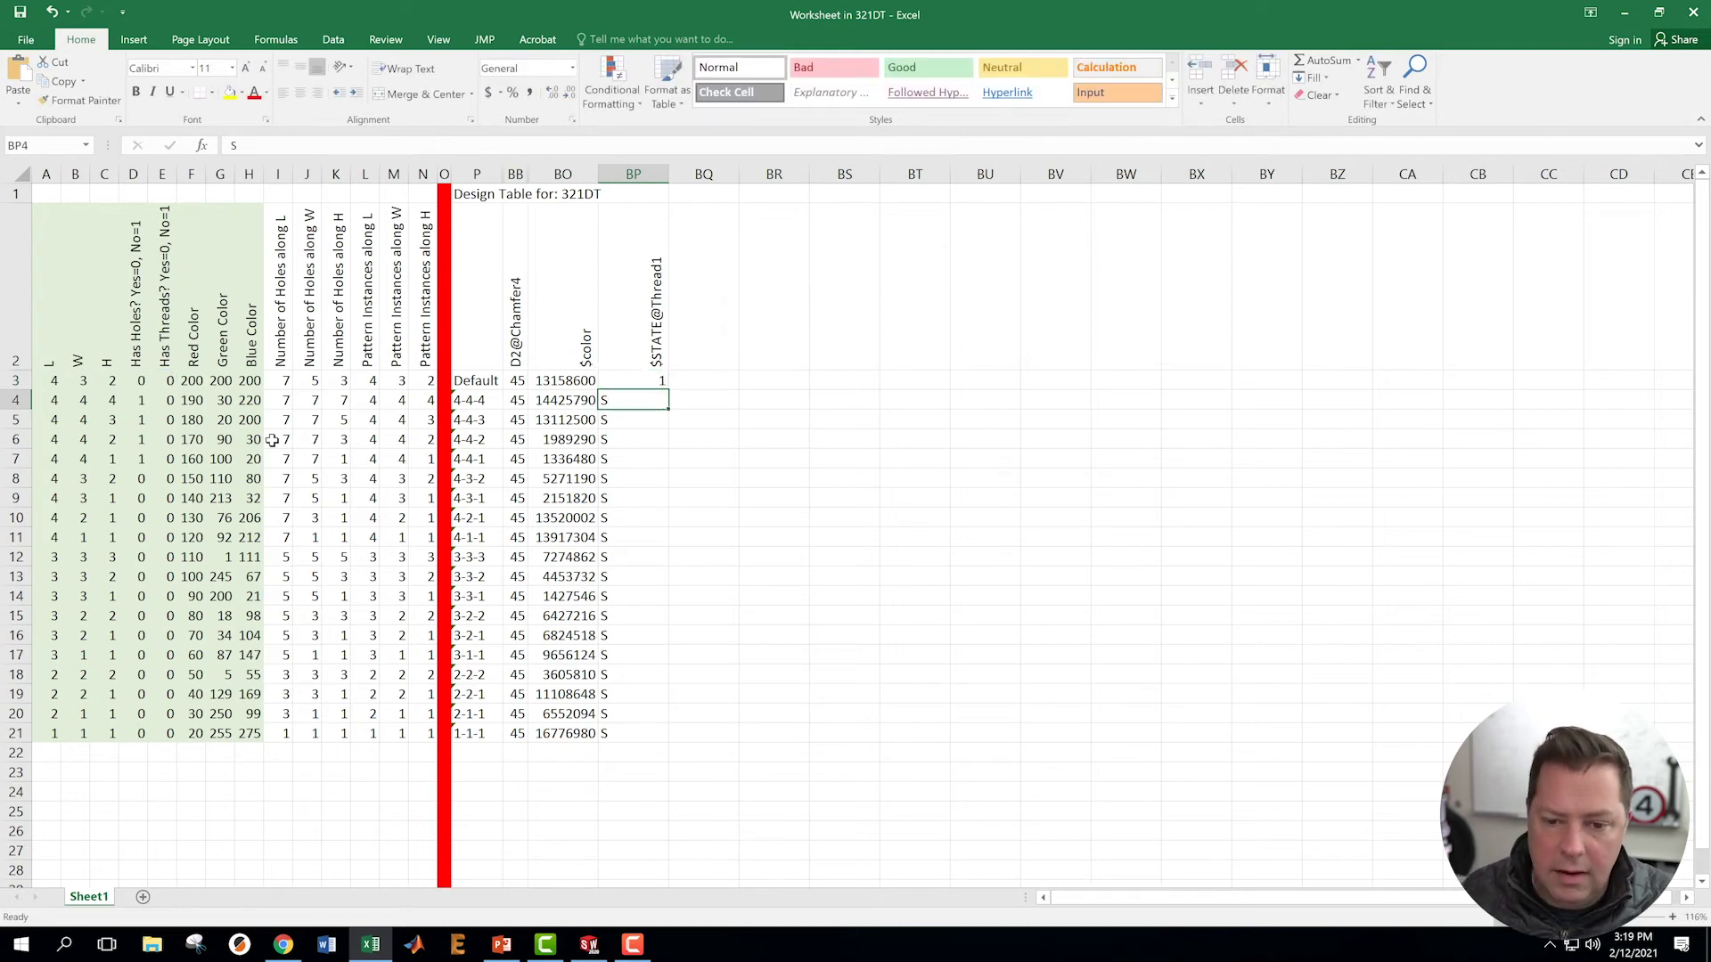
left_click(634, 378)
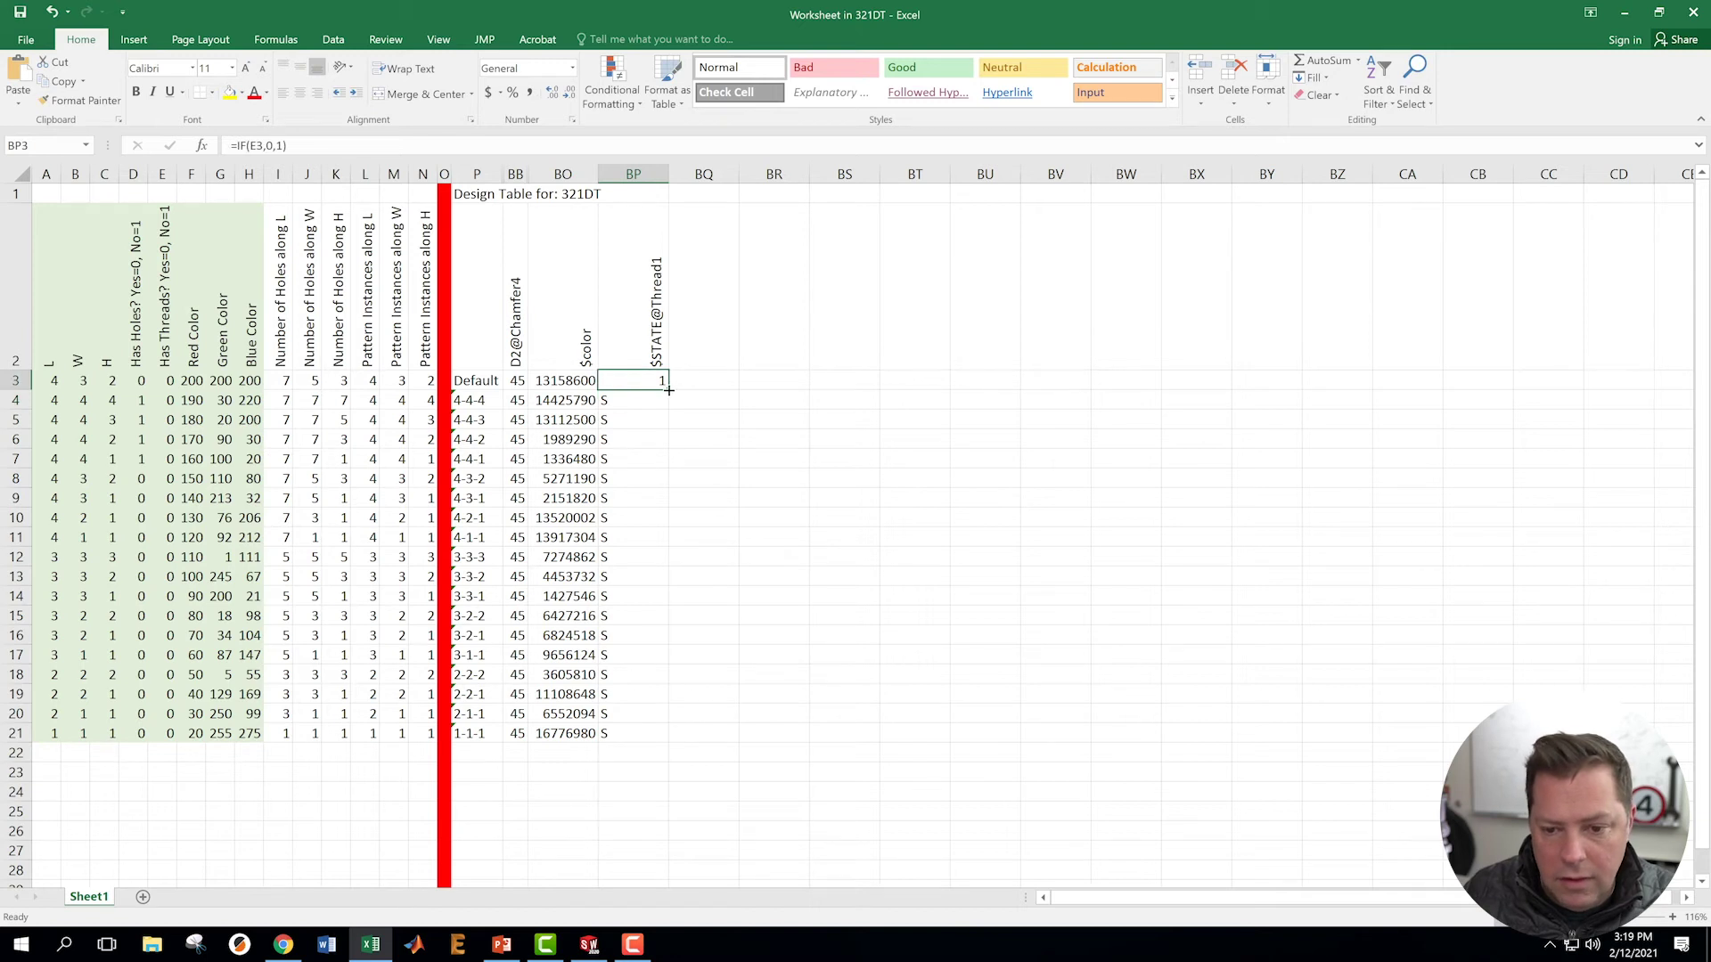
double_click(668, 389)
left_click(804, 482)
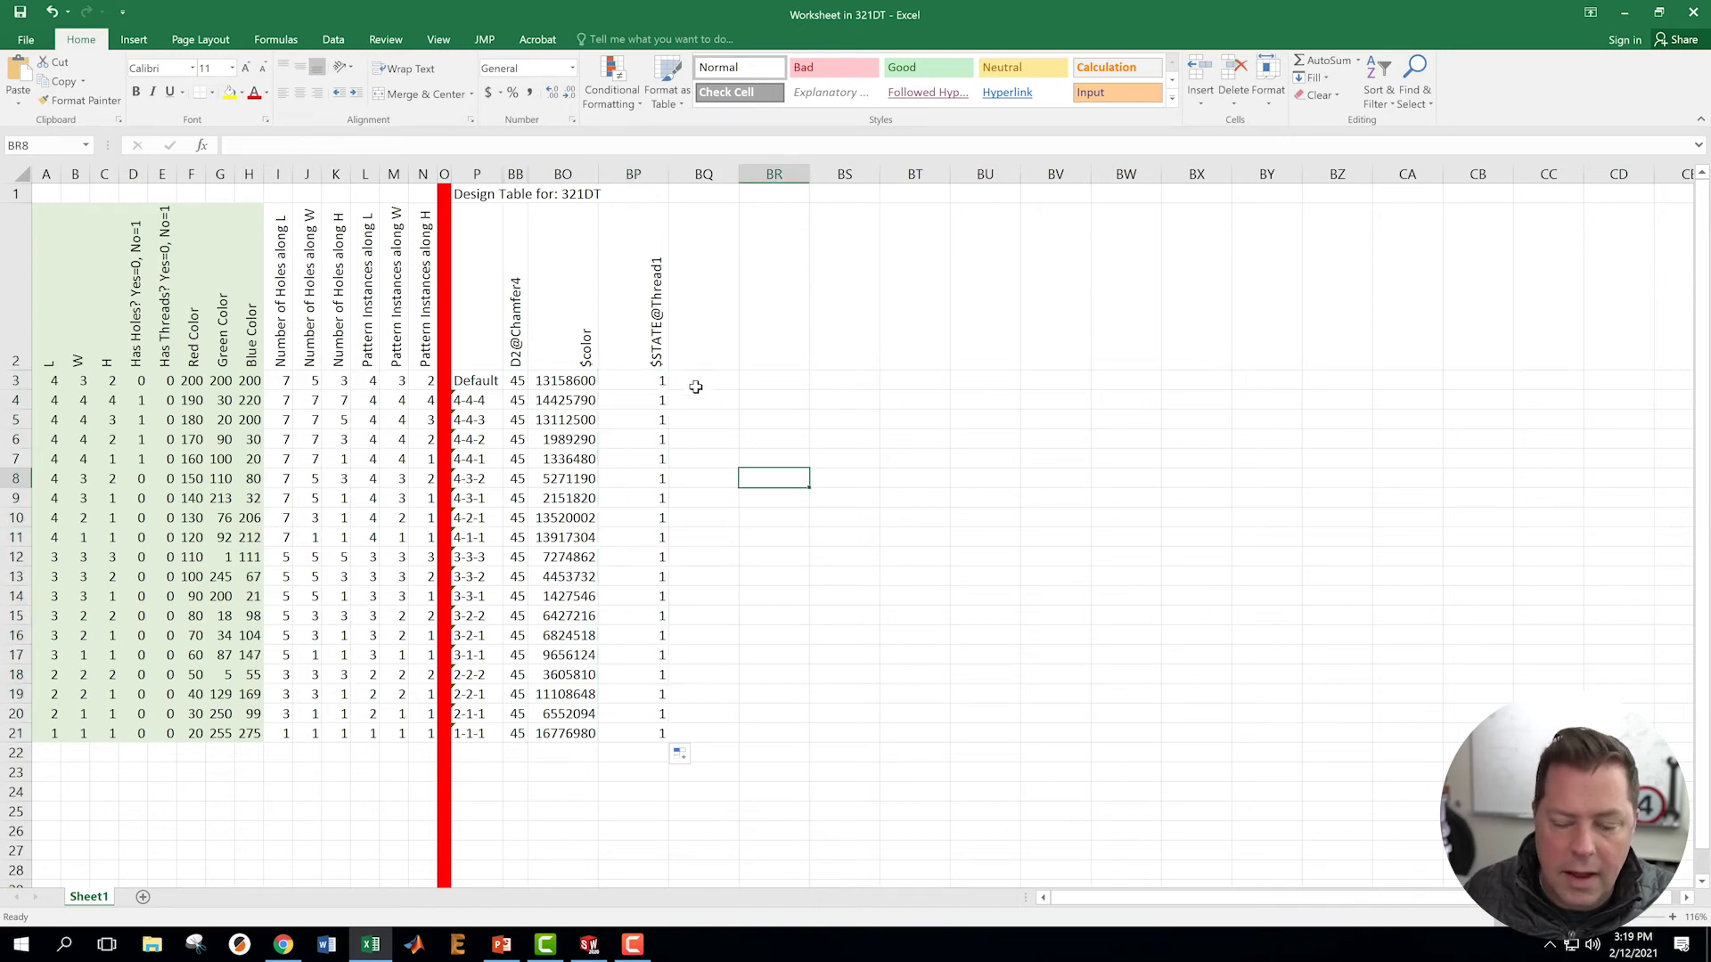
left_click(1691, 24)
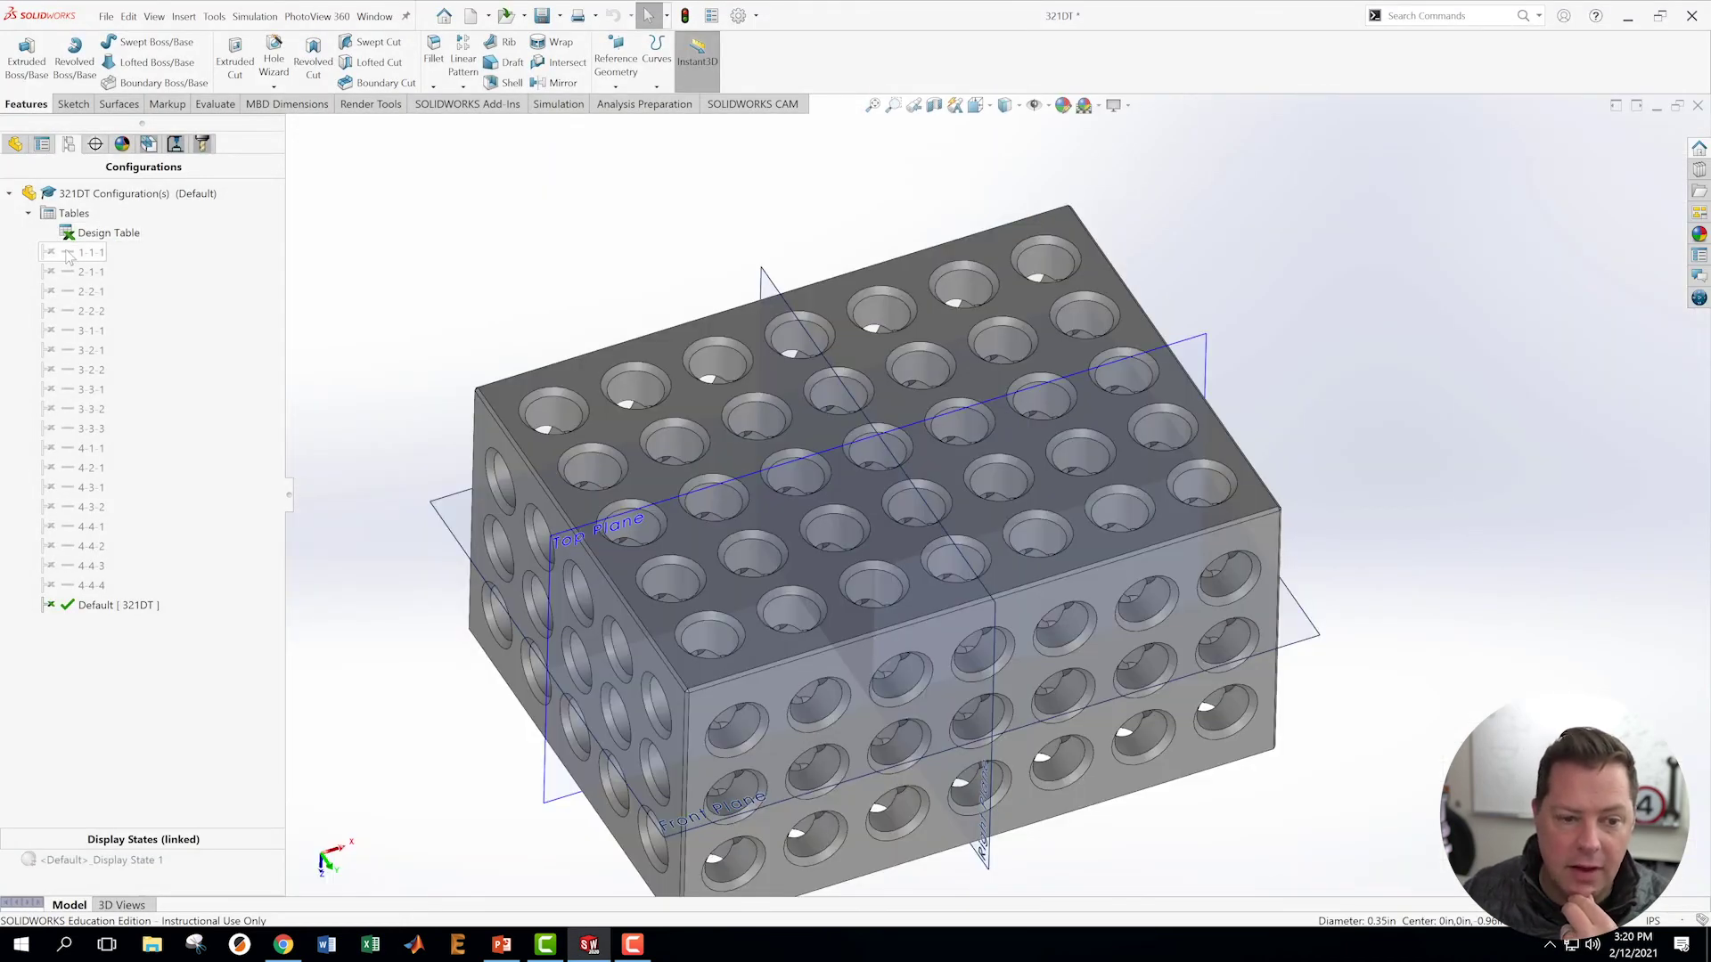
- Show the 1-1-1, 2-1-1 and 2-2-2 configurations in turn
double_click(89, 253)
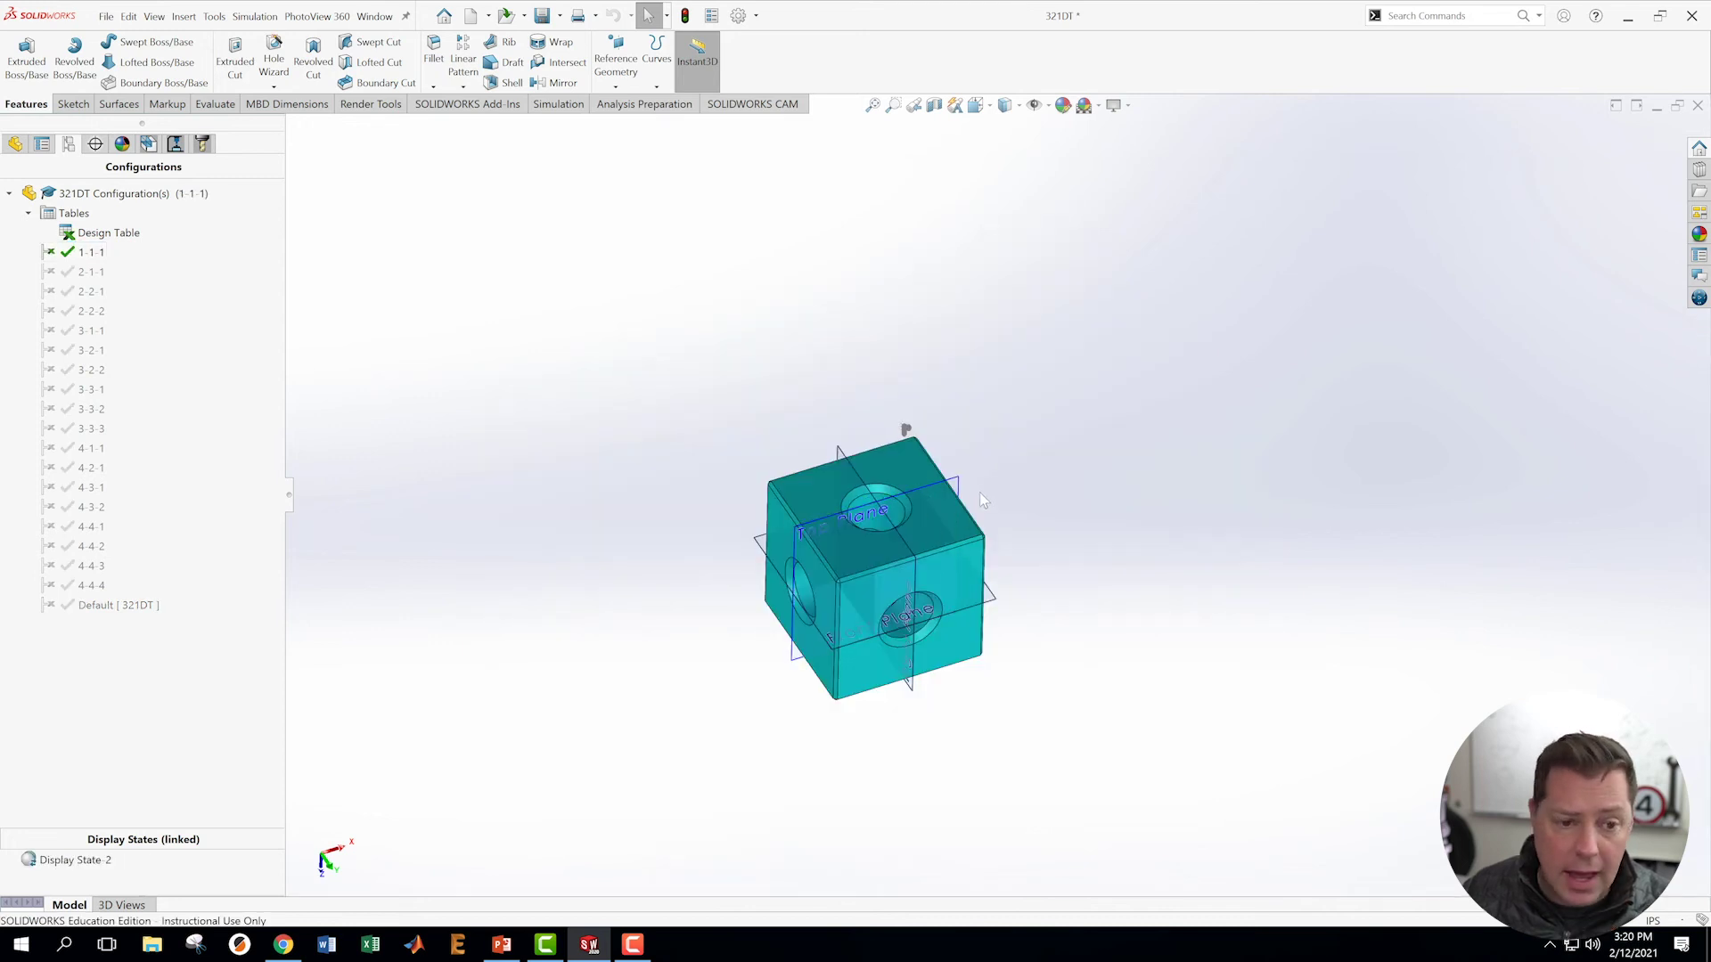
scroll(980, 492, "down", 1)
scroll(980, 492, "down", 1)
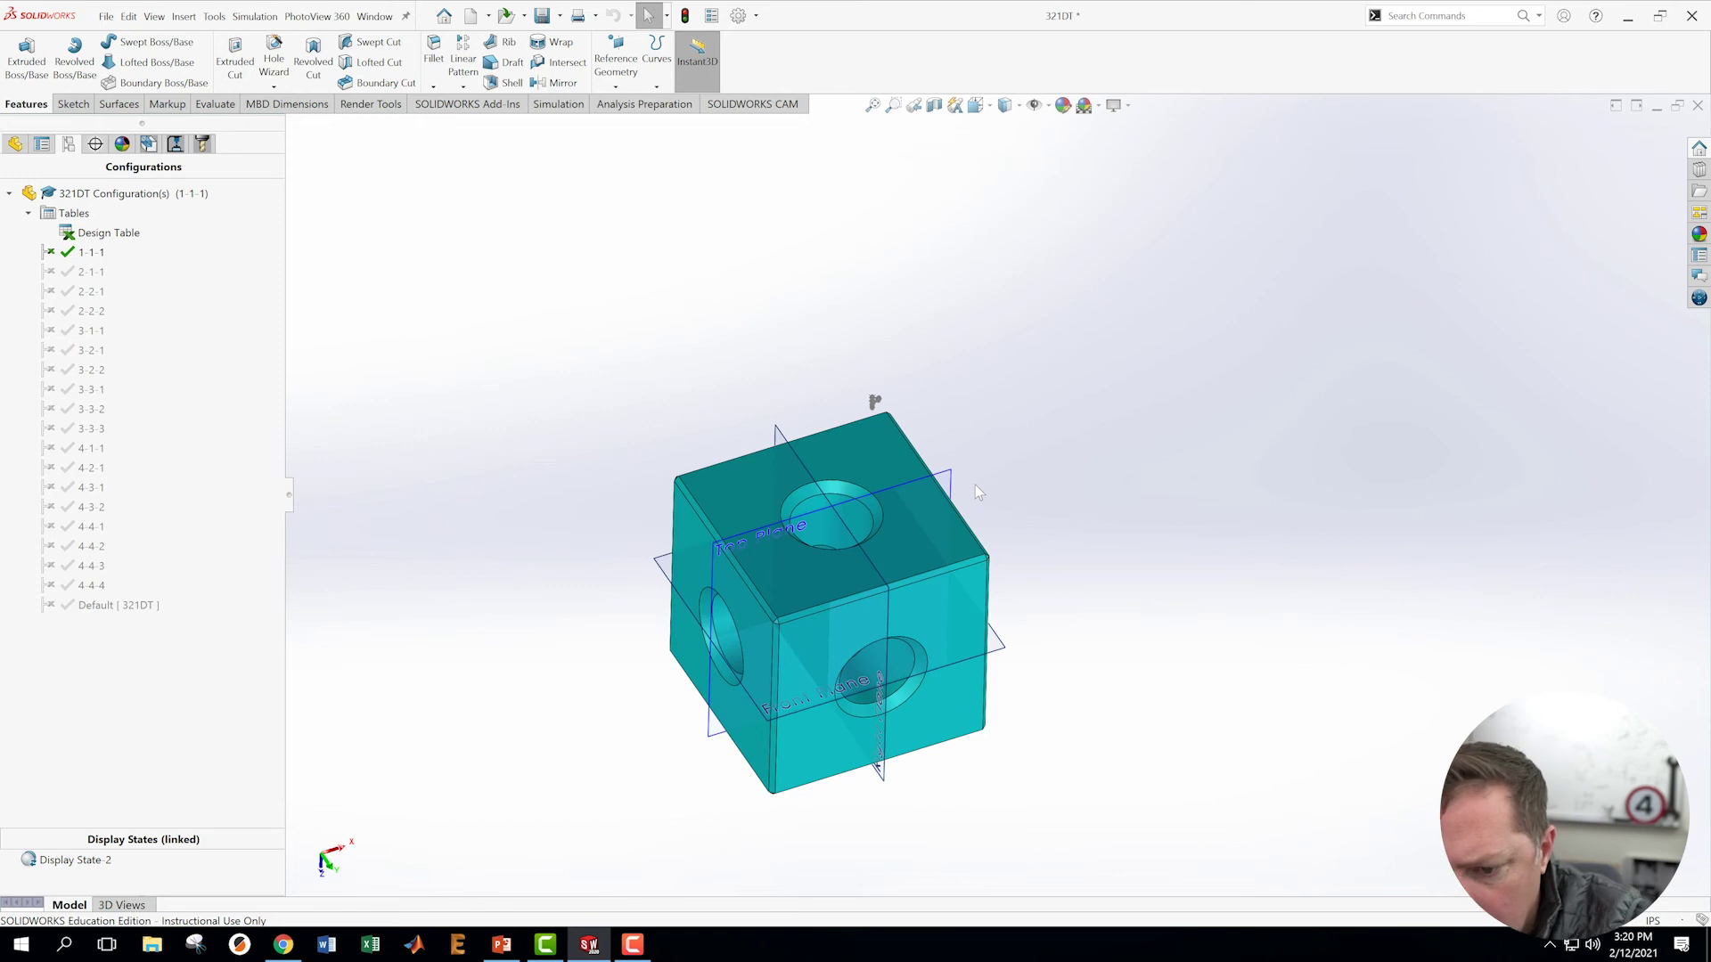
left_click(62, 273)
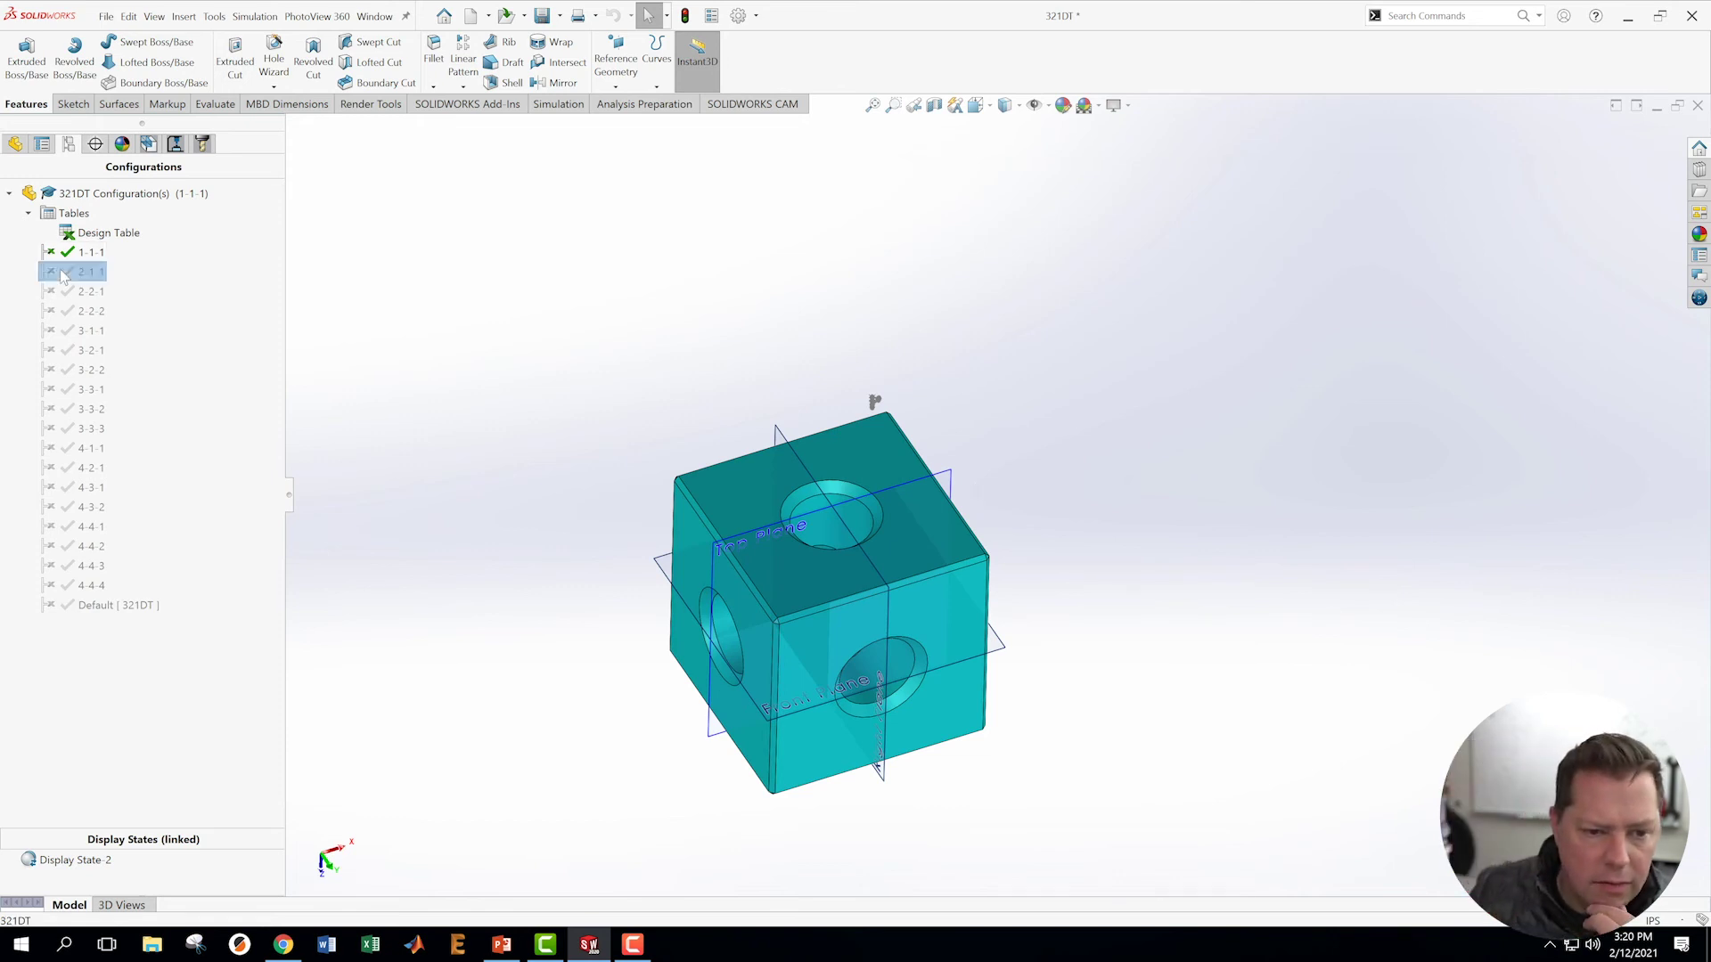
left_click(62, 274)
double_click(69, 292)
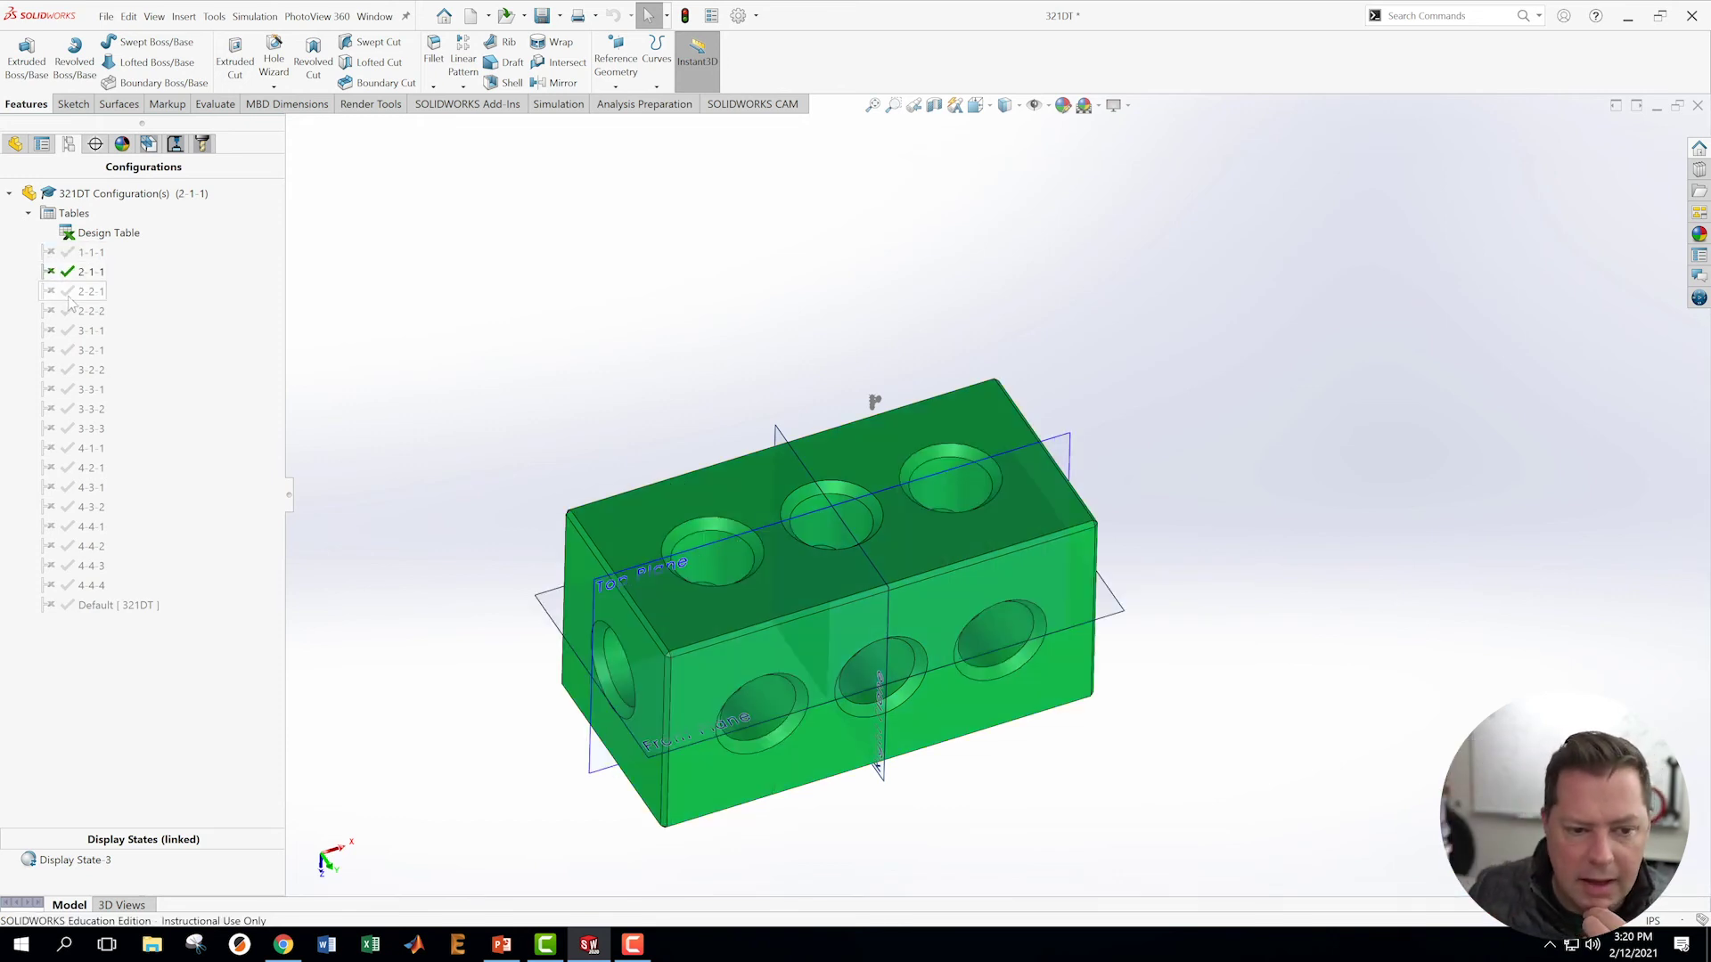
double_click(69, 312)
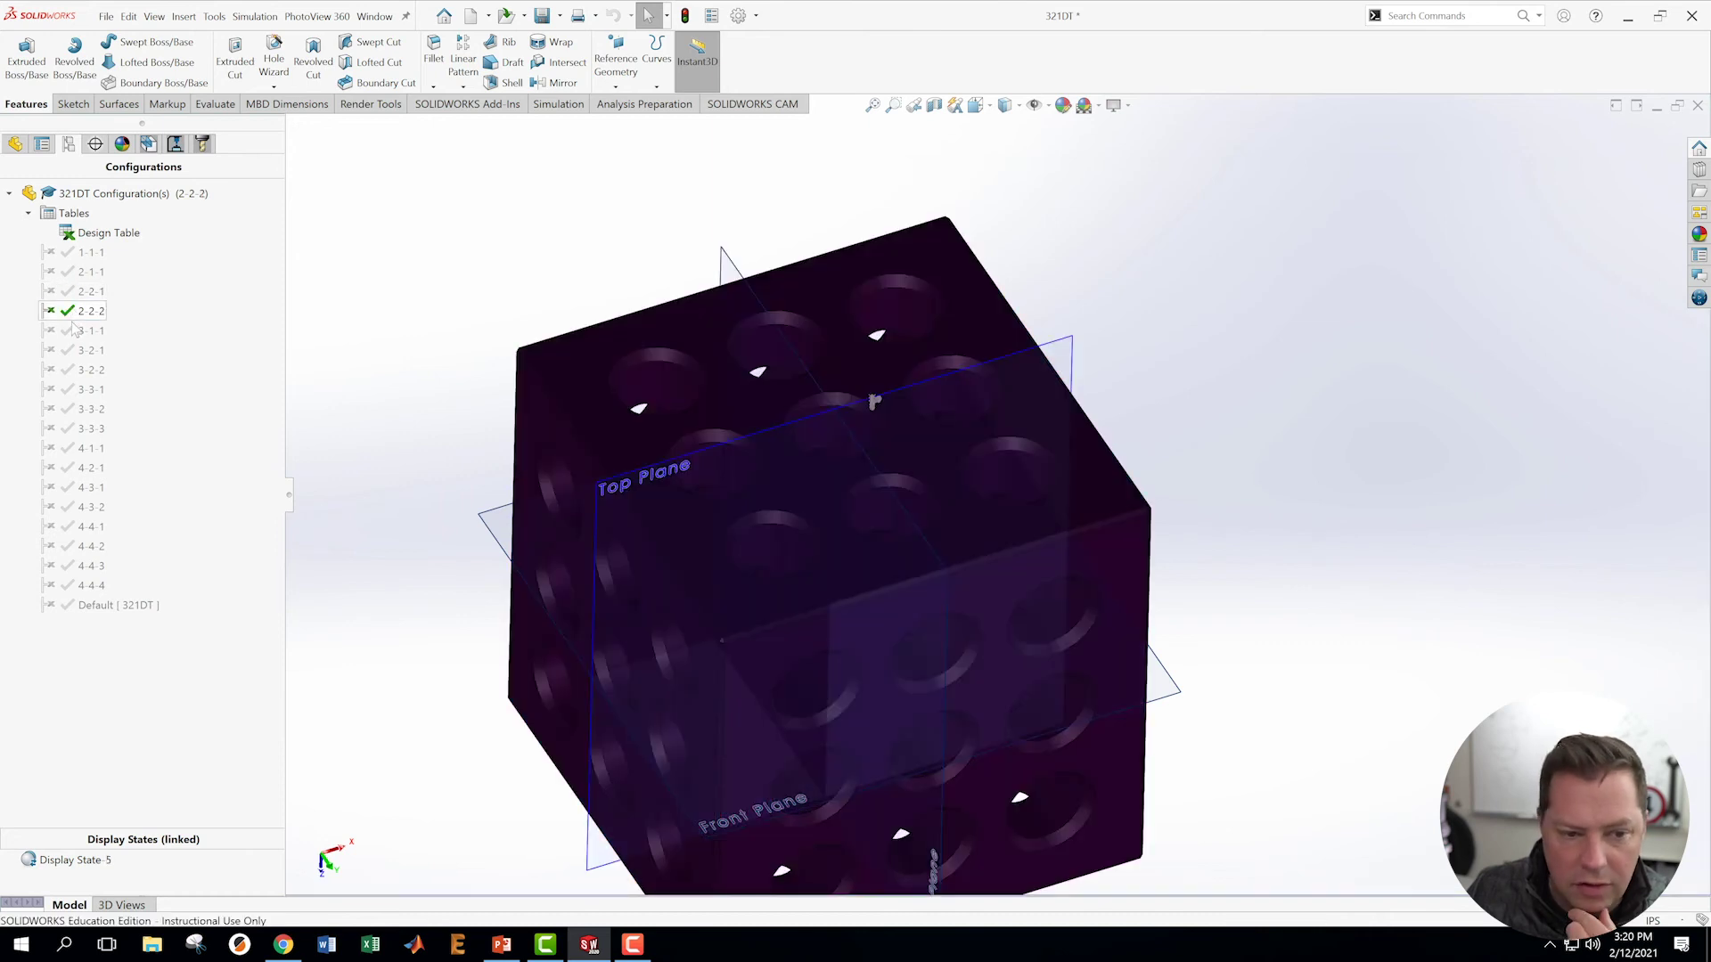
- Activate configuration 3-1-1 and open the design table in a new window
left_click(71, 331)
left_click(77, 329)
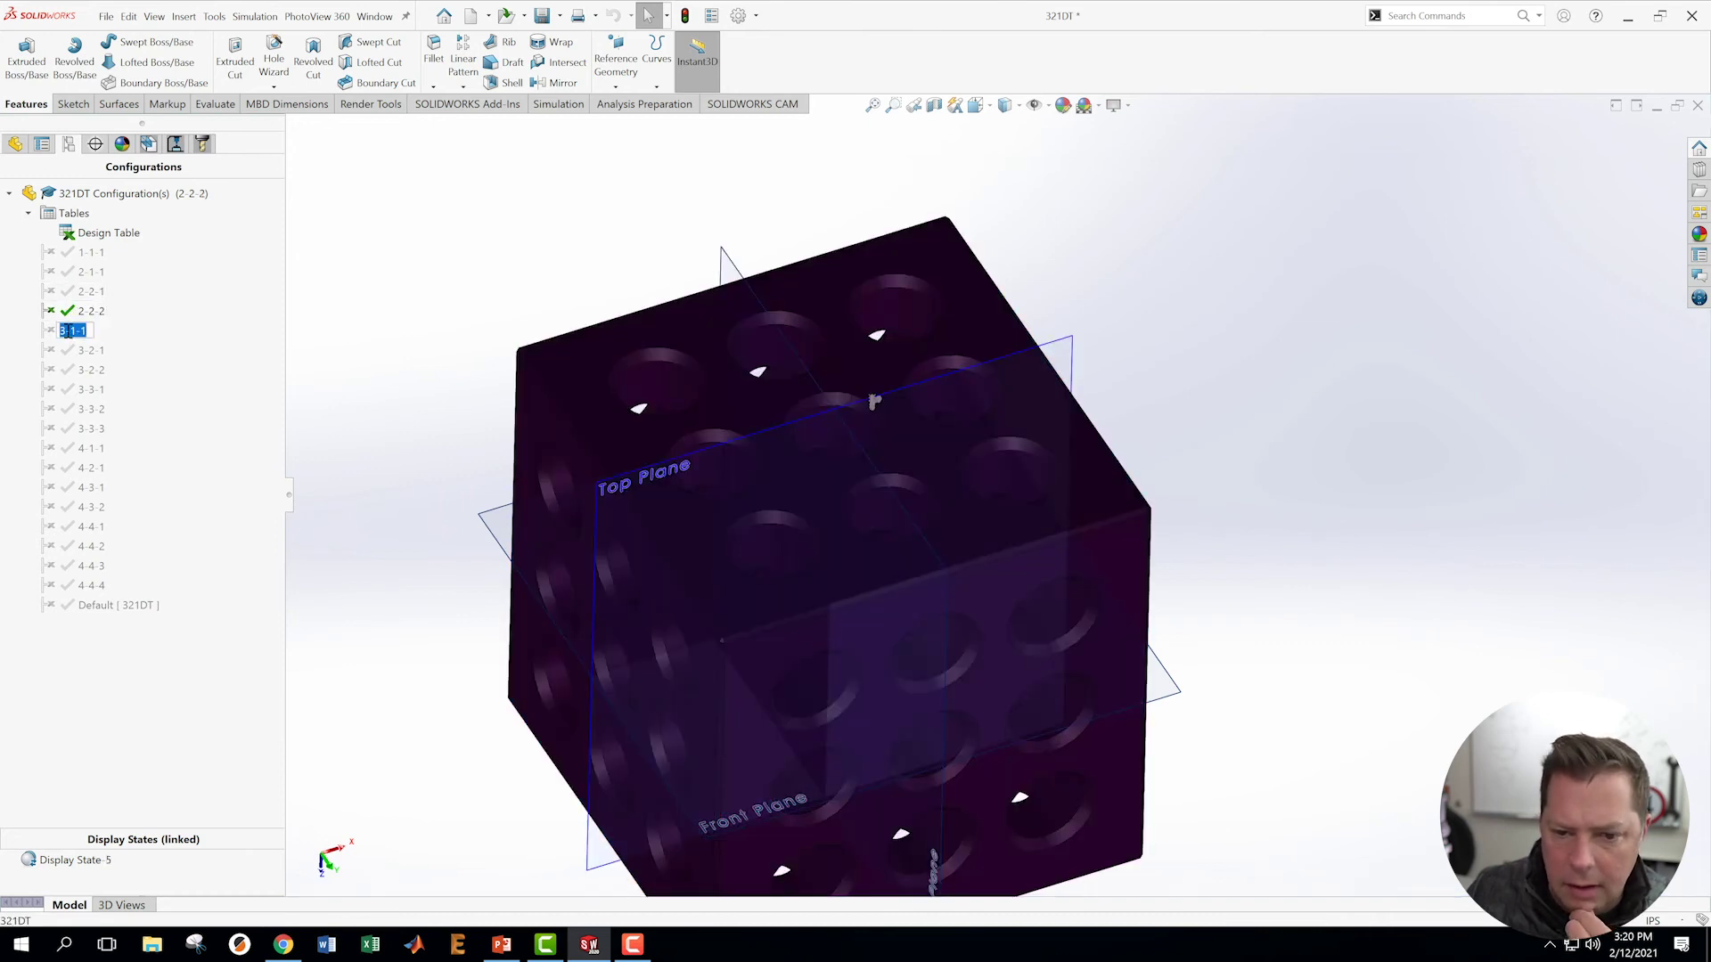
left_click(72, 335)
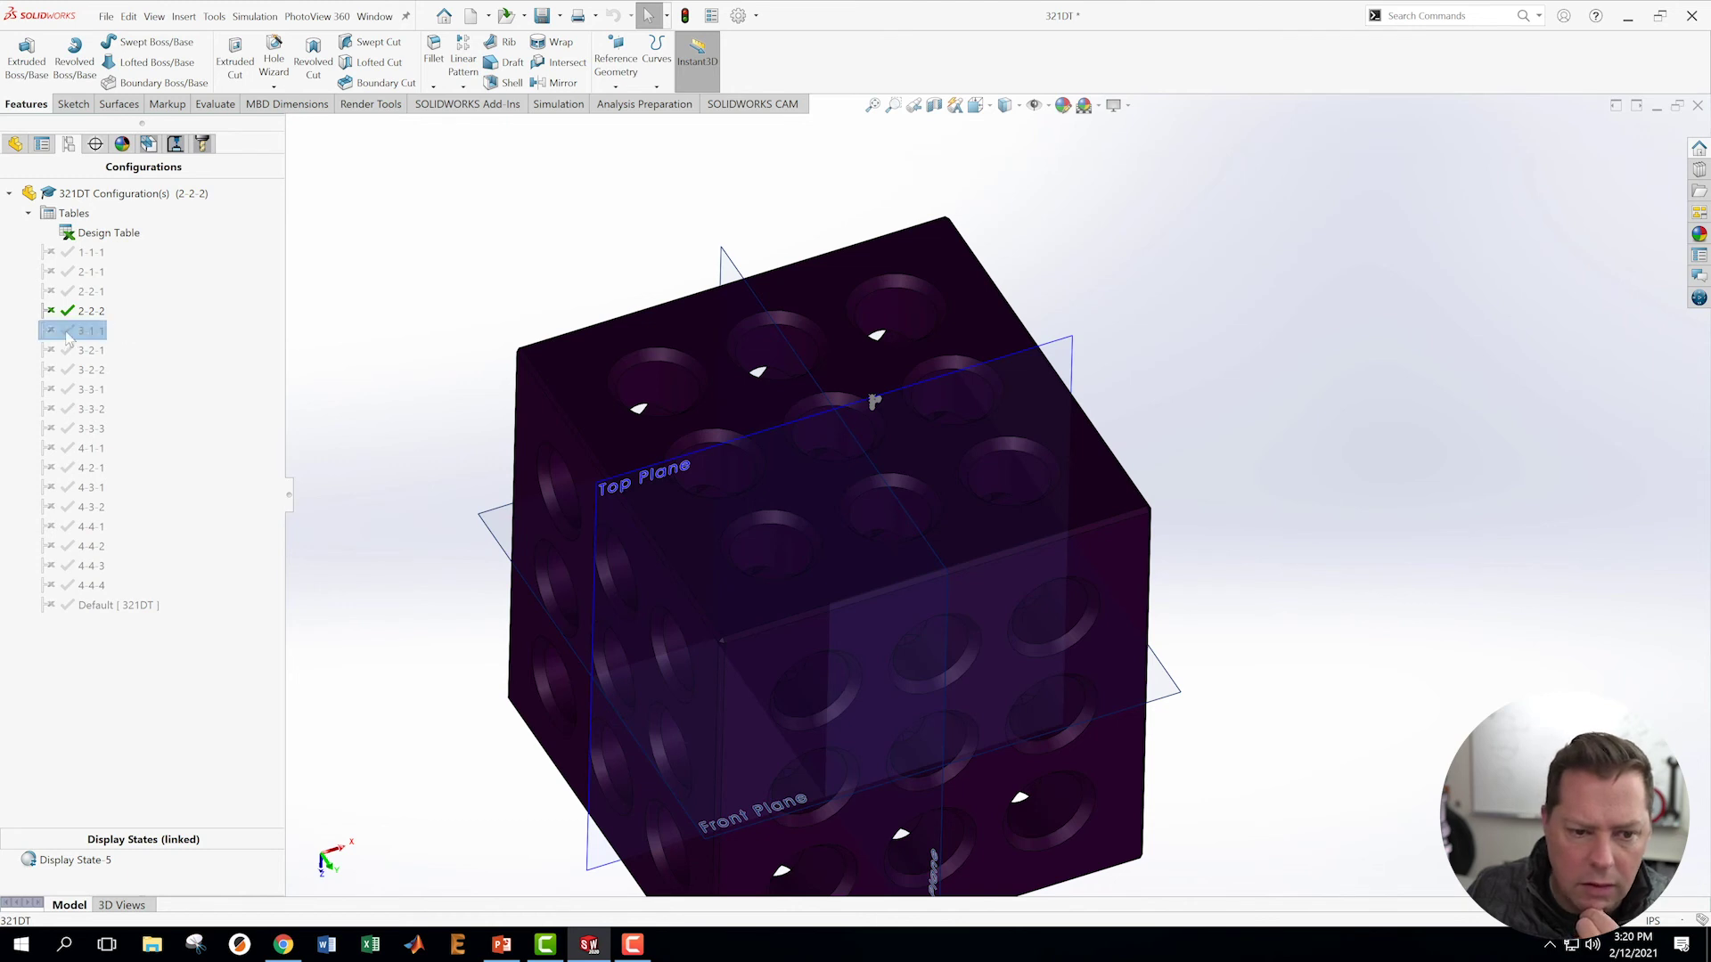
double_click(71, 332)
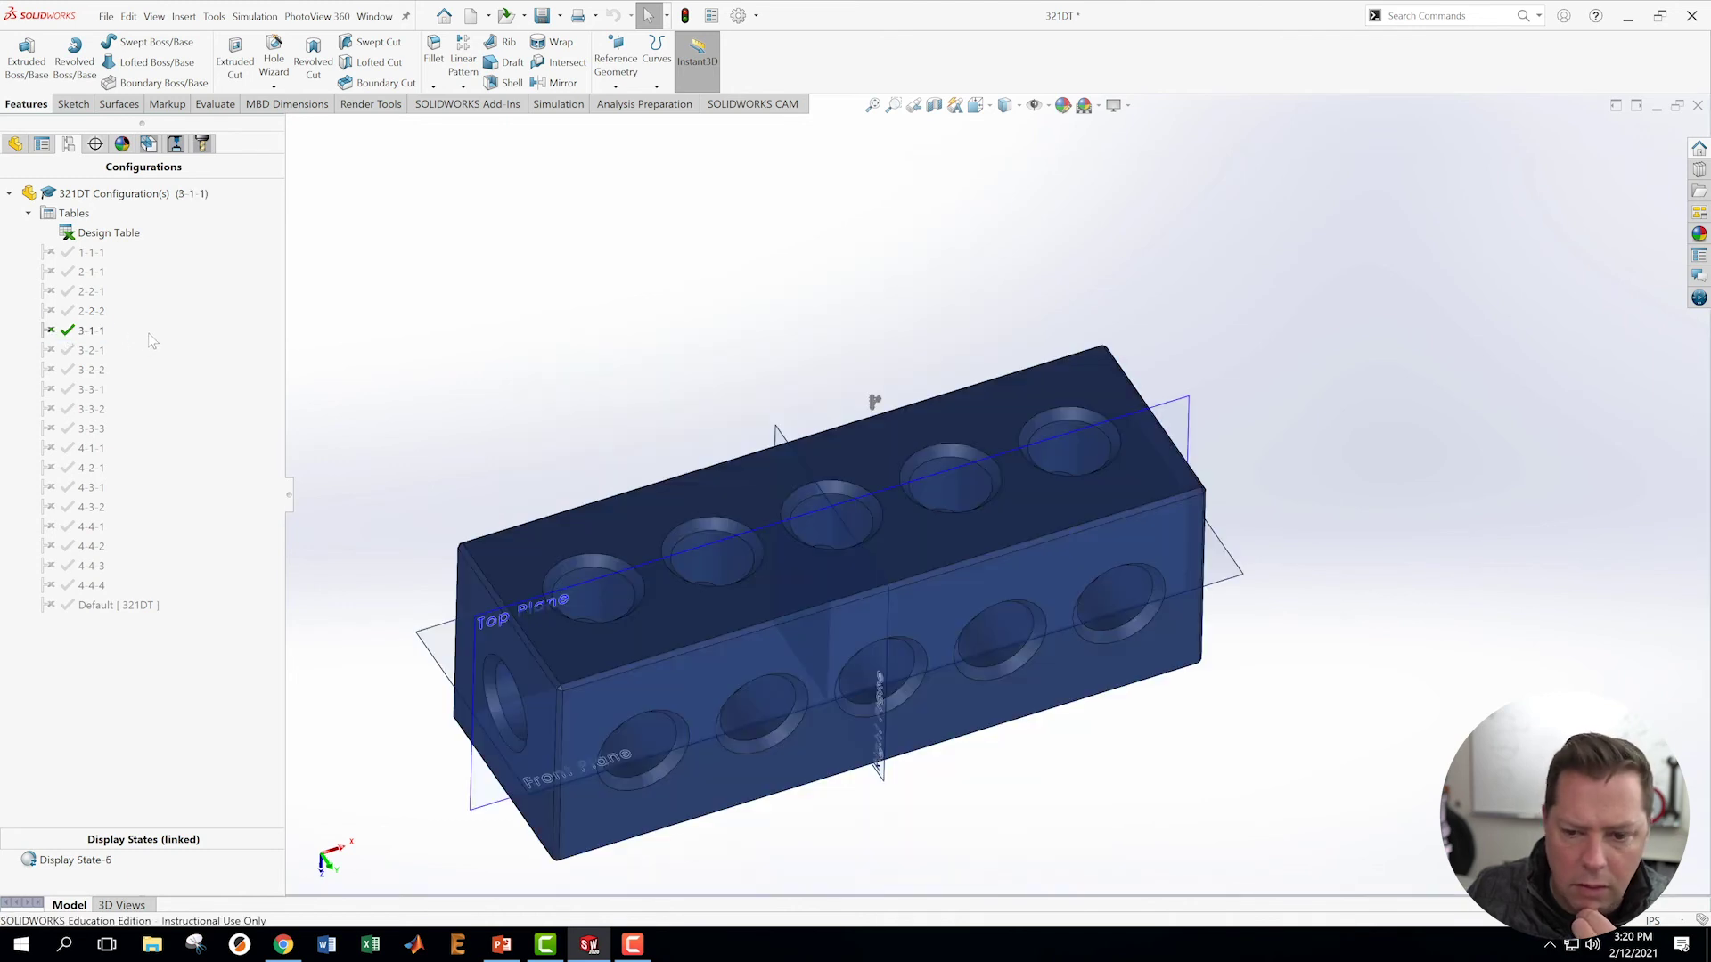
right_click(100, 234)
left_click(165, 287)
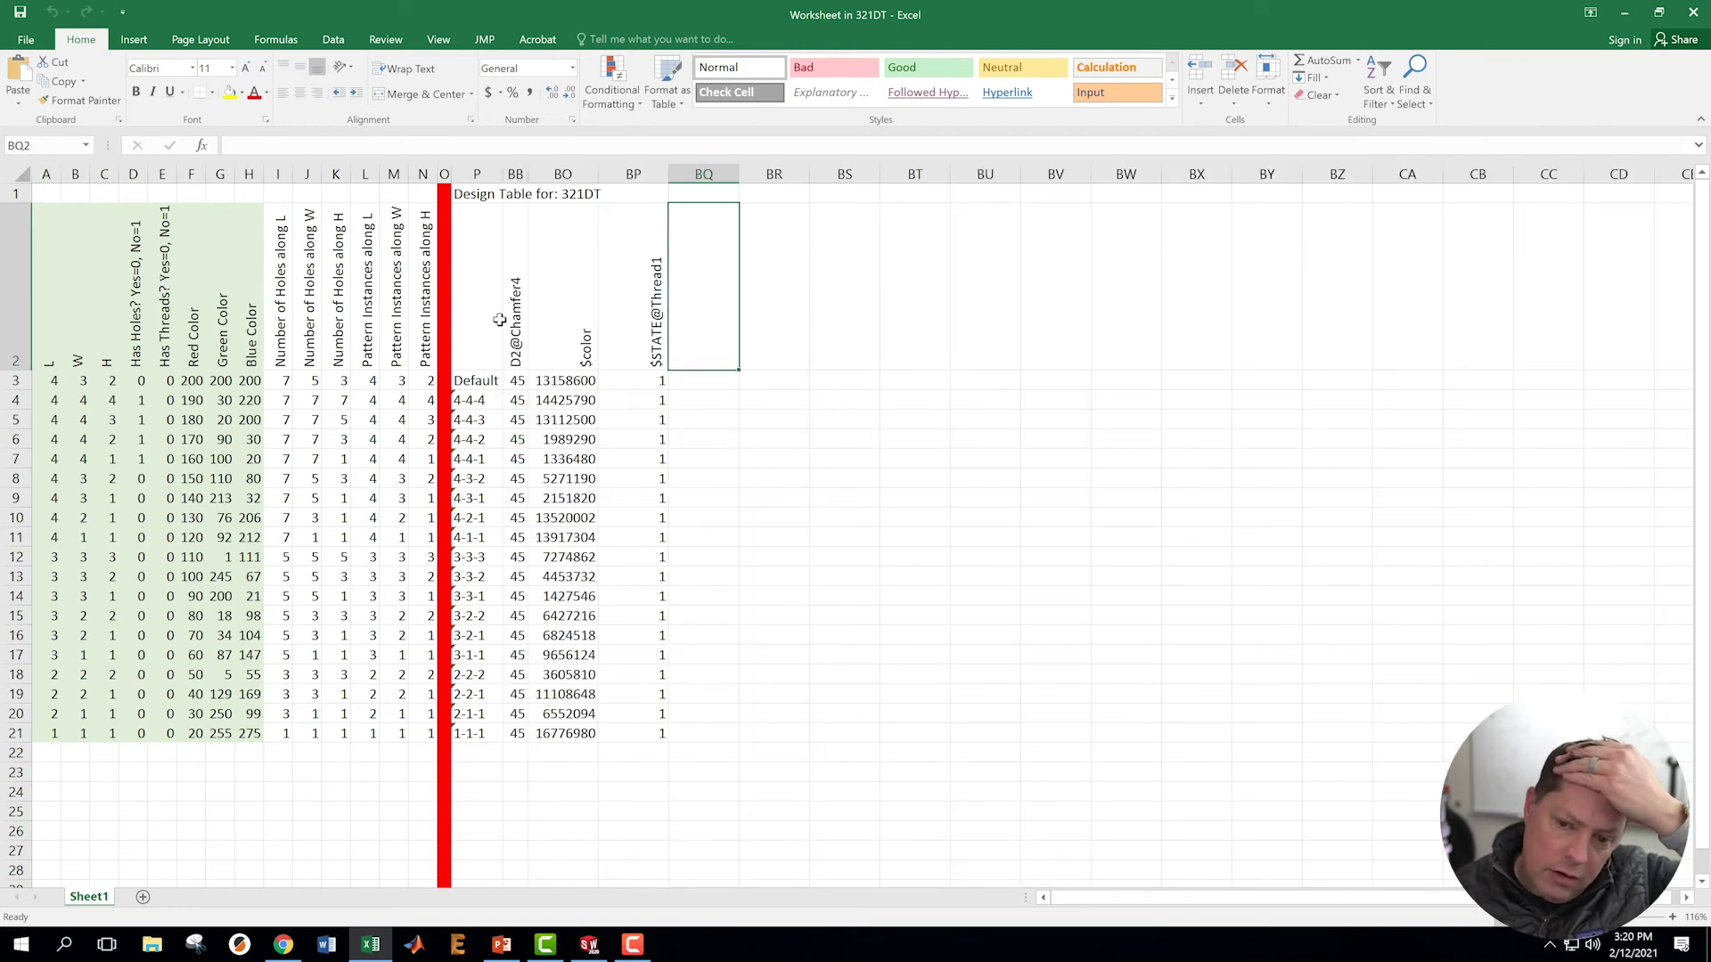
- Change BP3's formula to =IF(E3=0,0,1), fill it down all rows, and close Excel
left_click(645, 383)
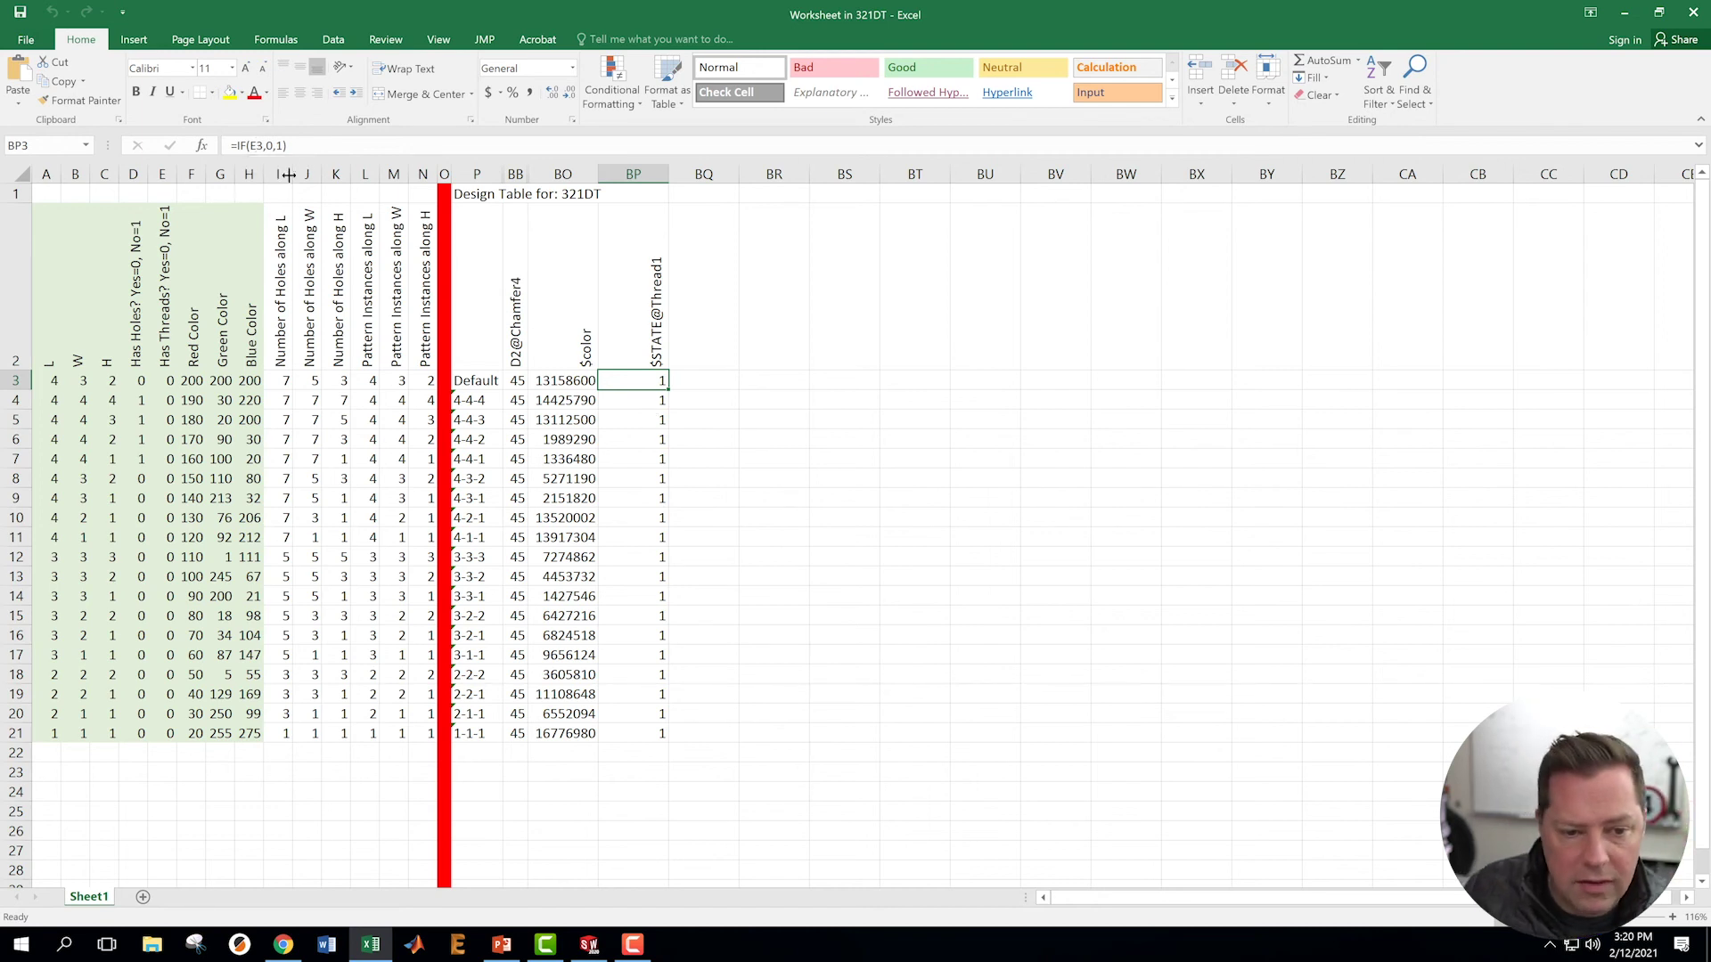
left_click(258, 145)
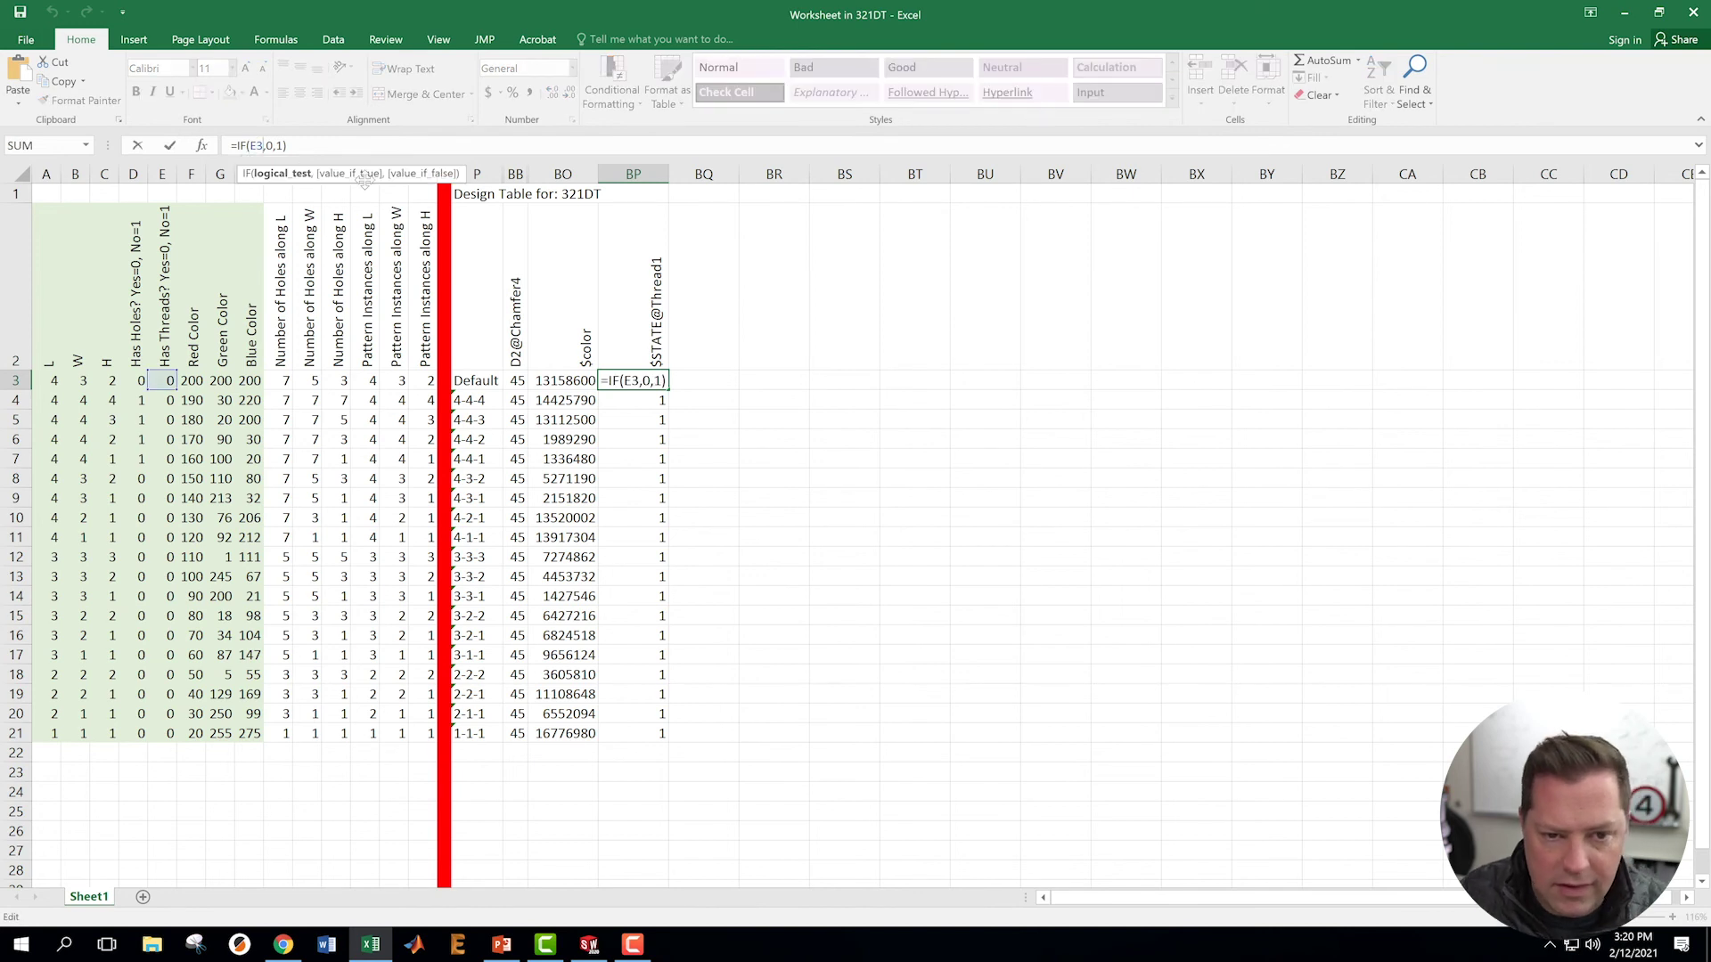
type("=1")
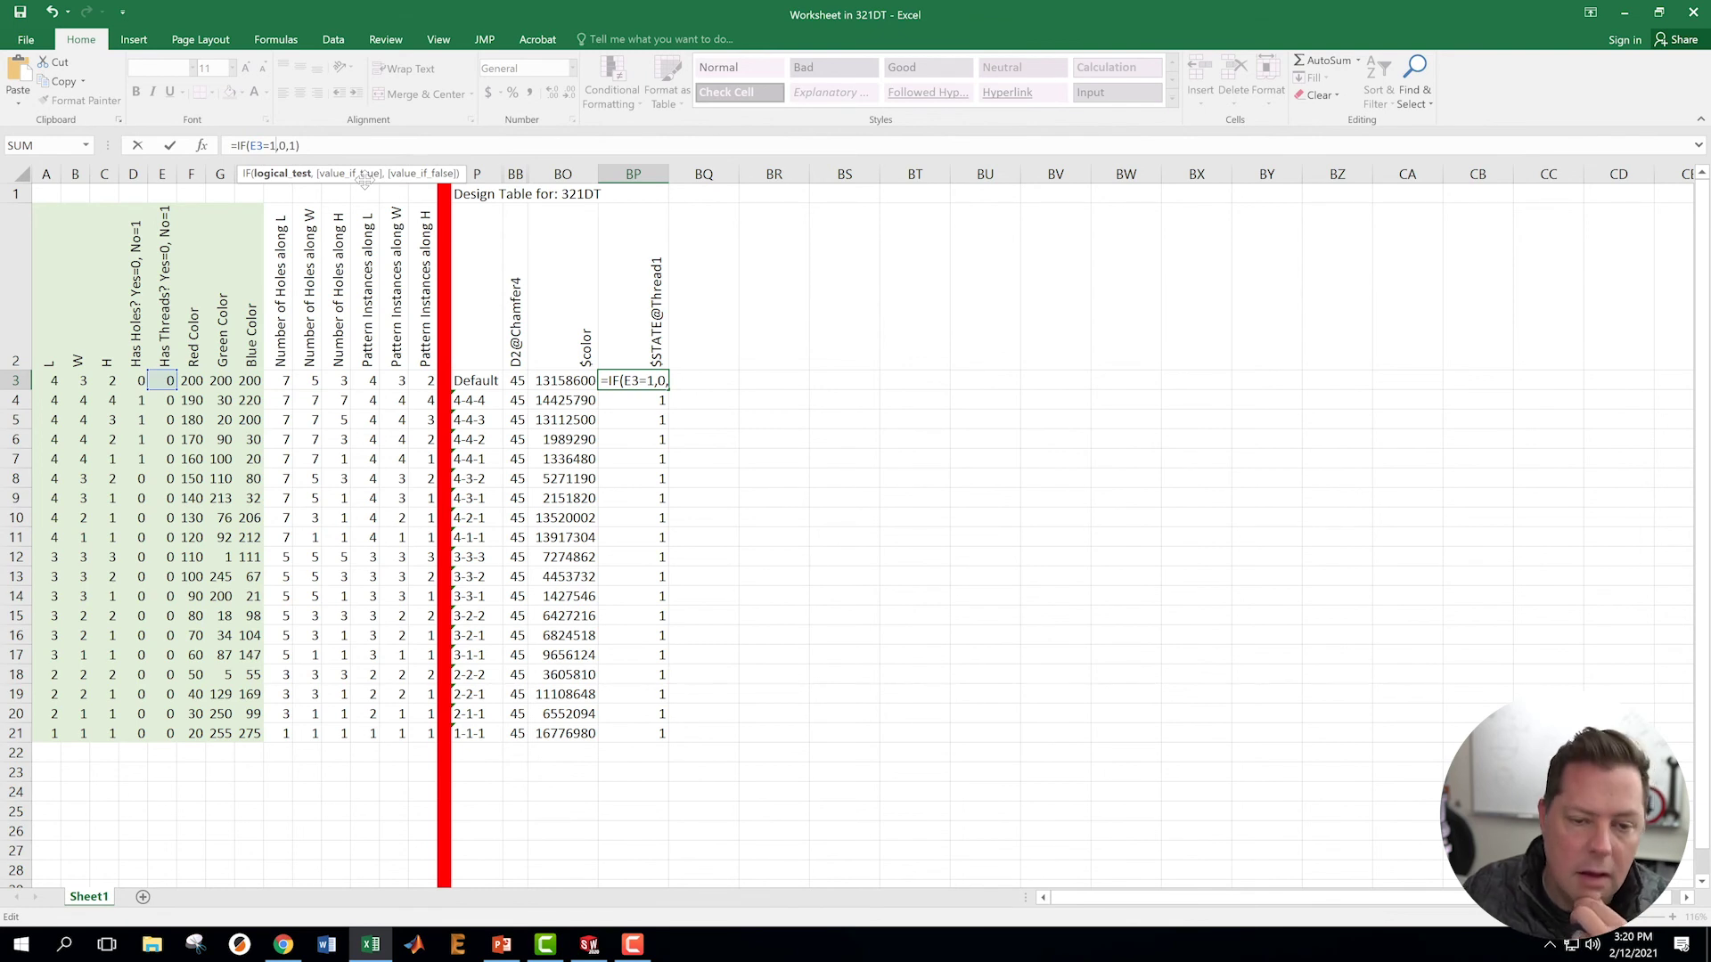
key("BackSpace")
type("0")
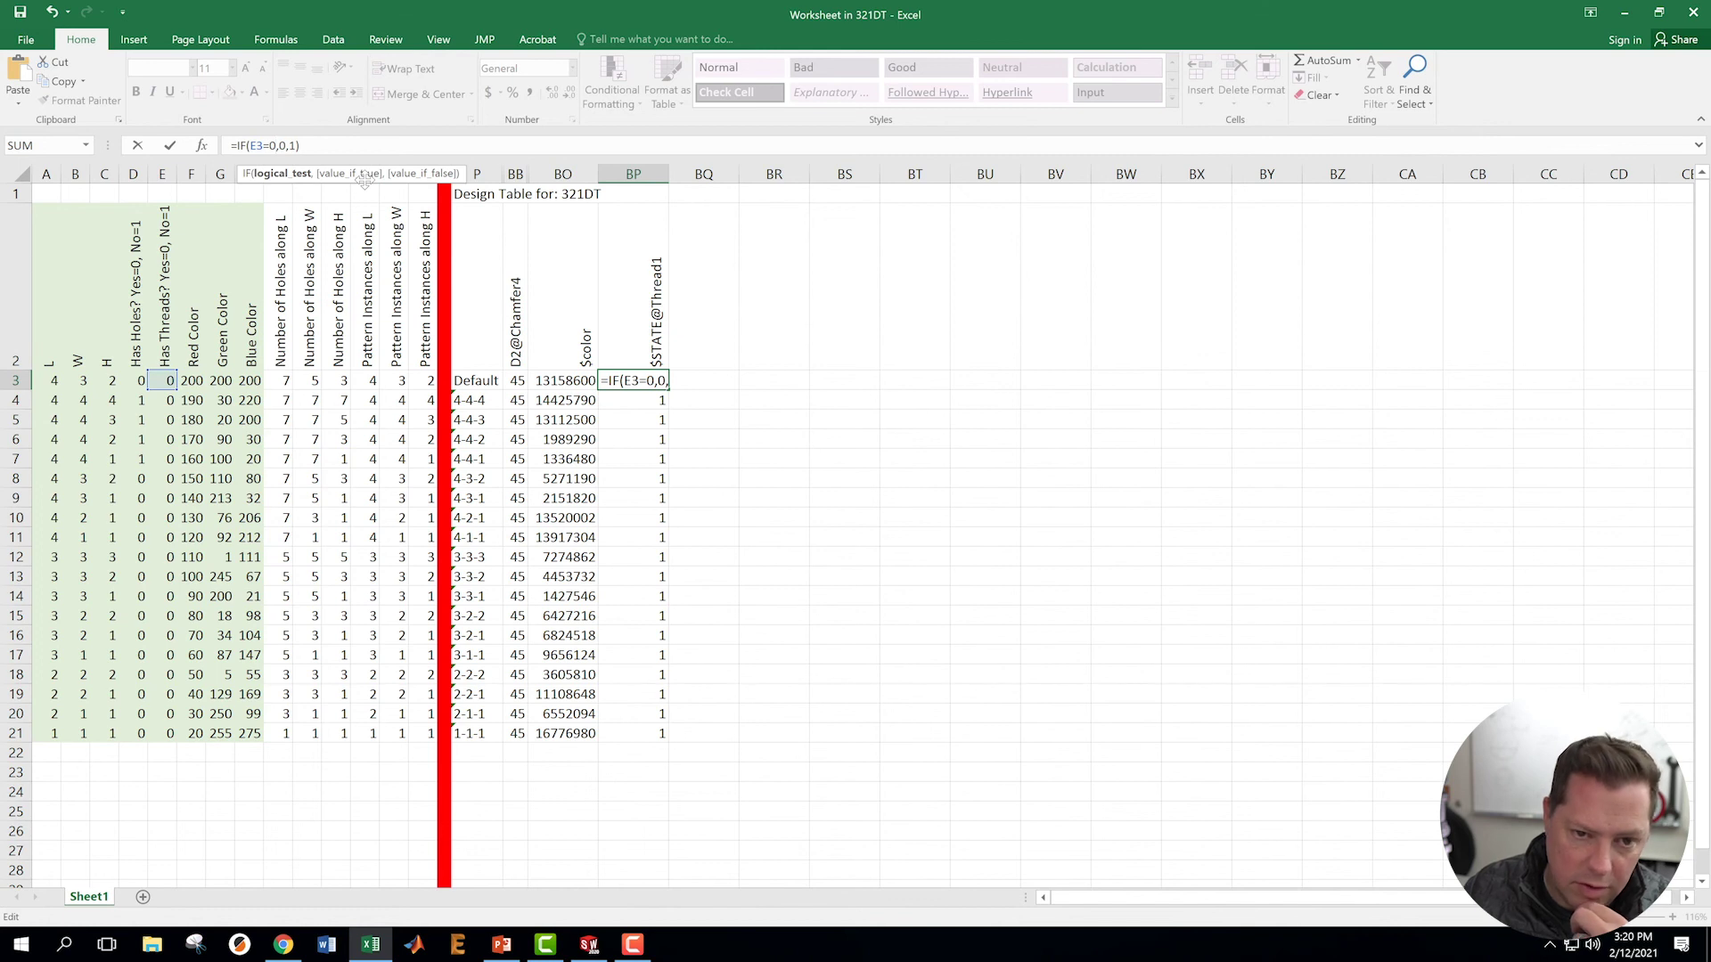
key("Return")
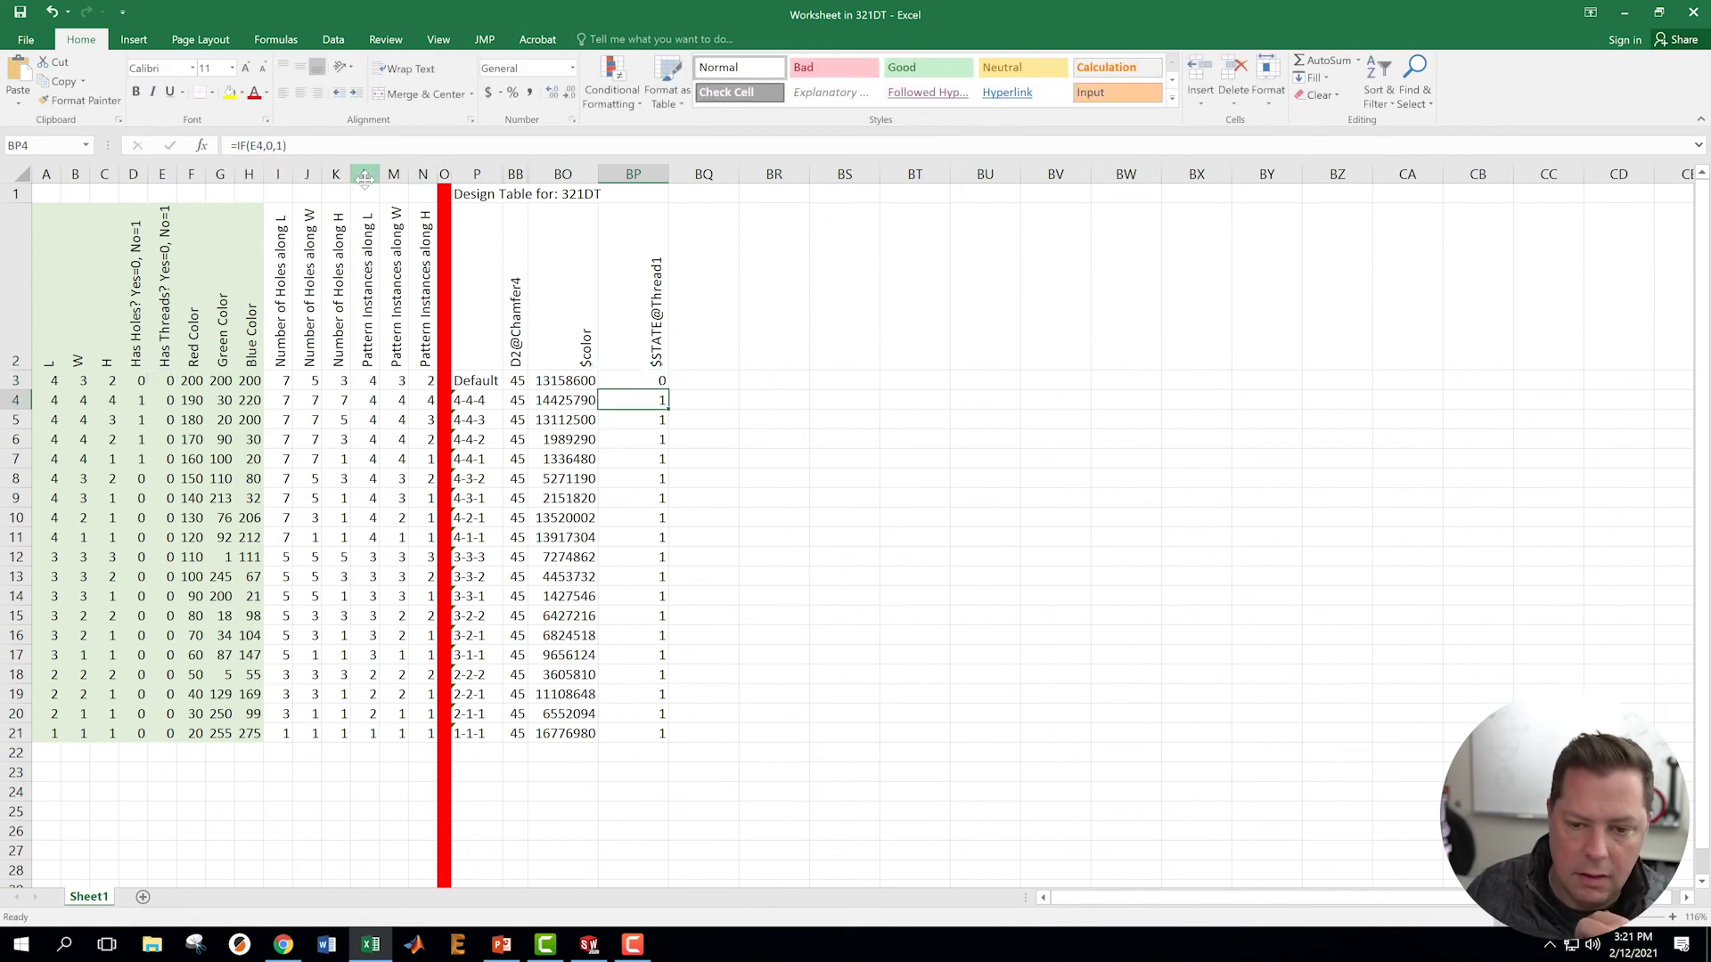
left_click(649, 383)
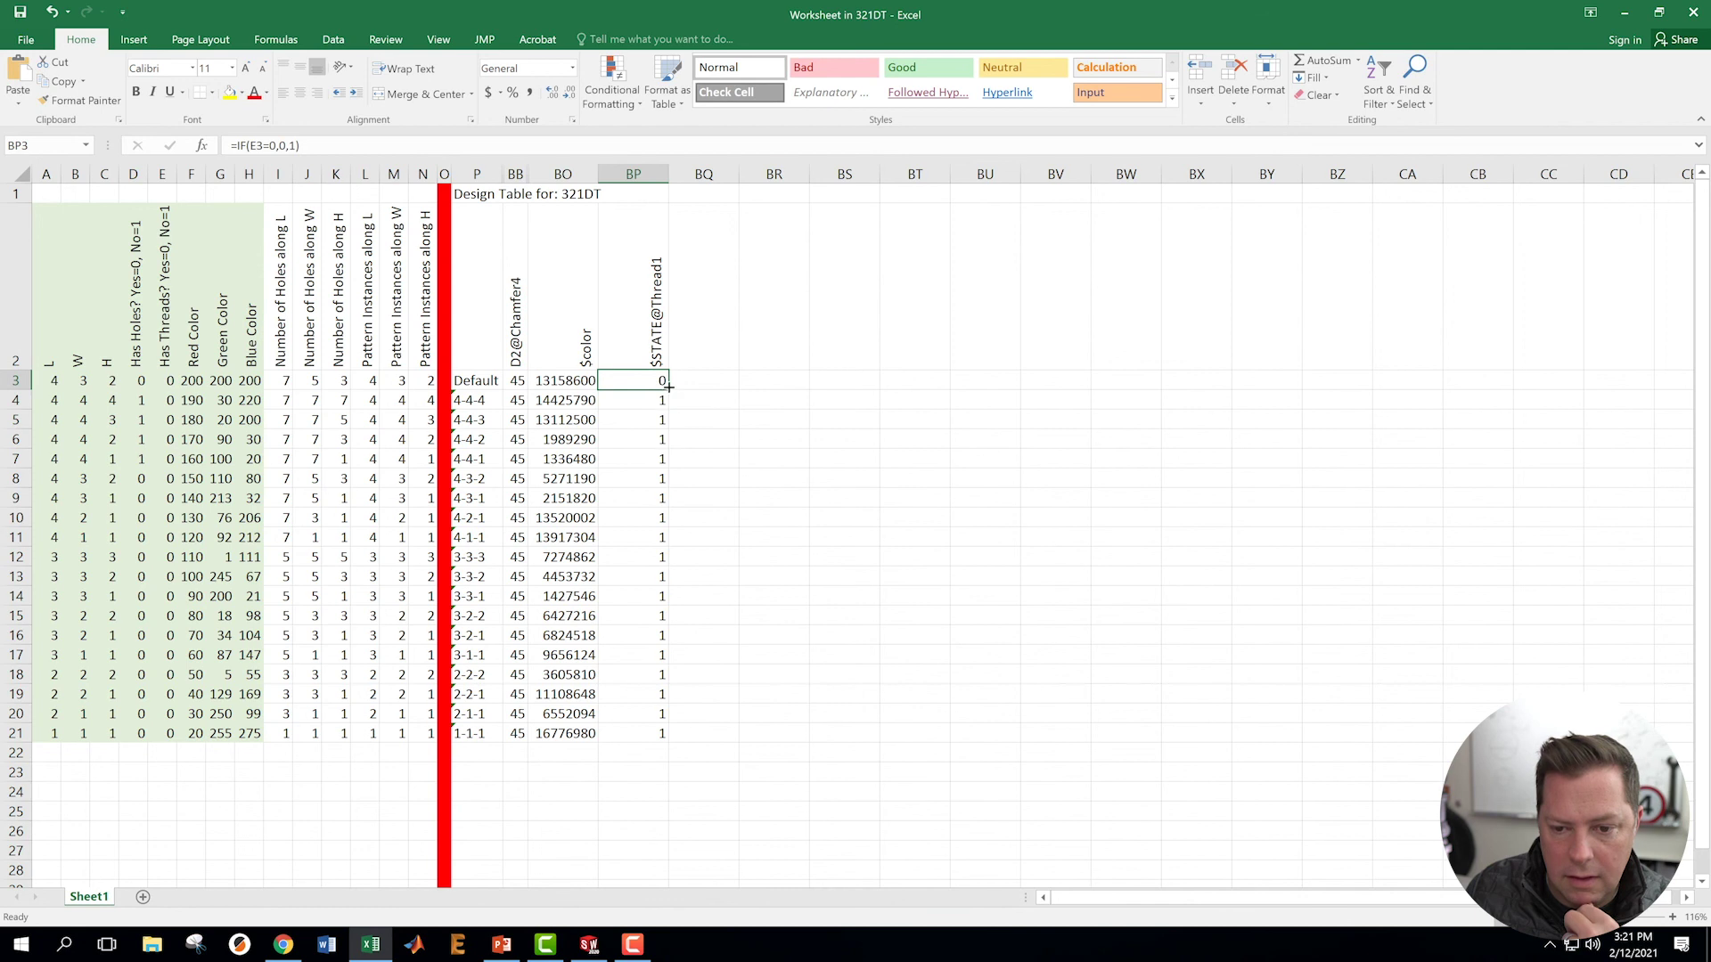
double_click(668, 386)
left_click(781, 457)
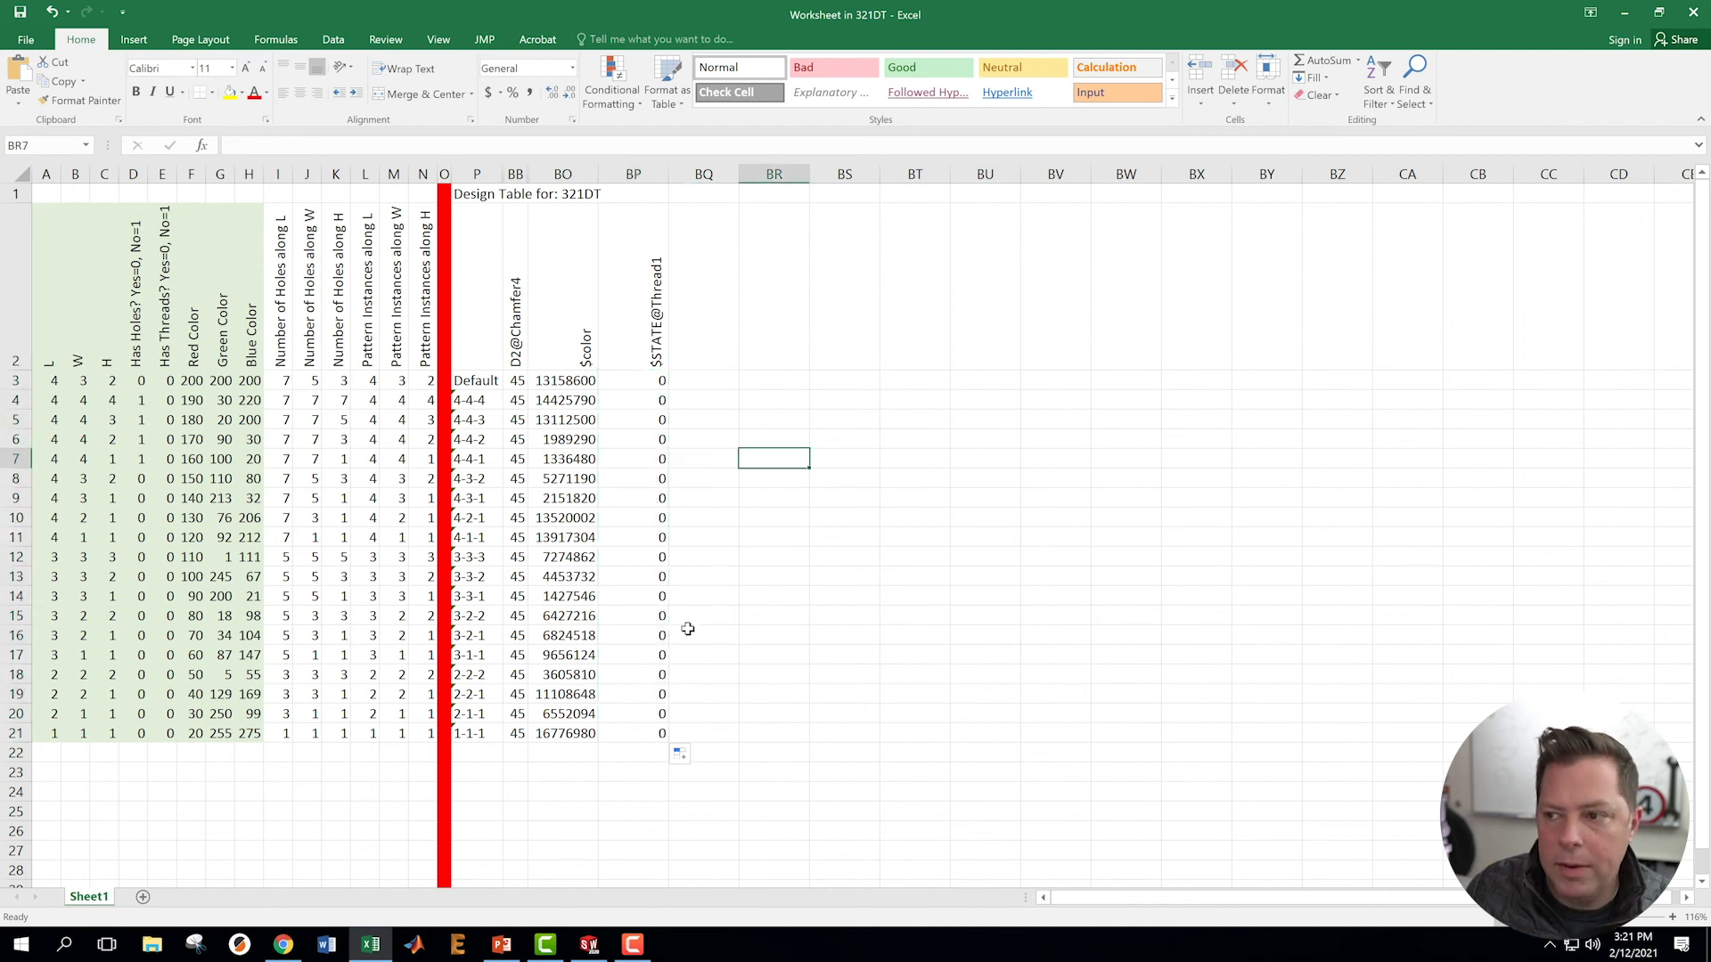
left_click(1691, 12)
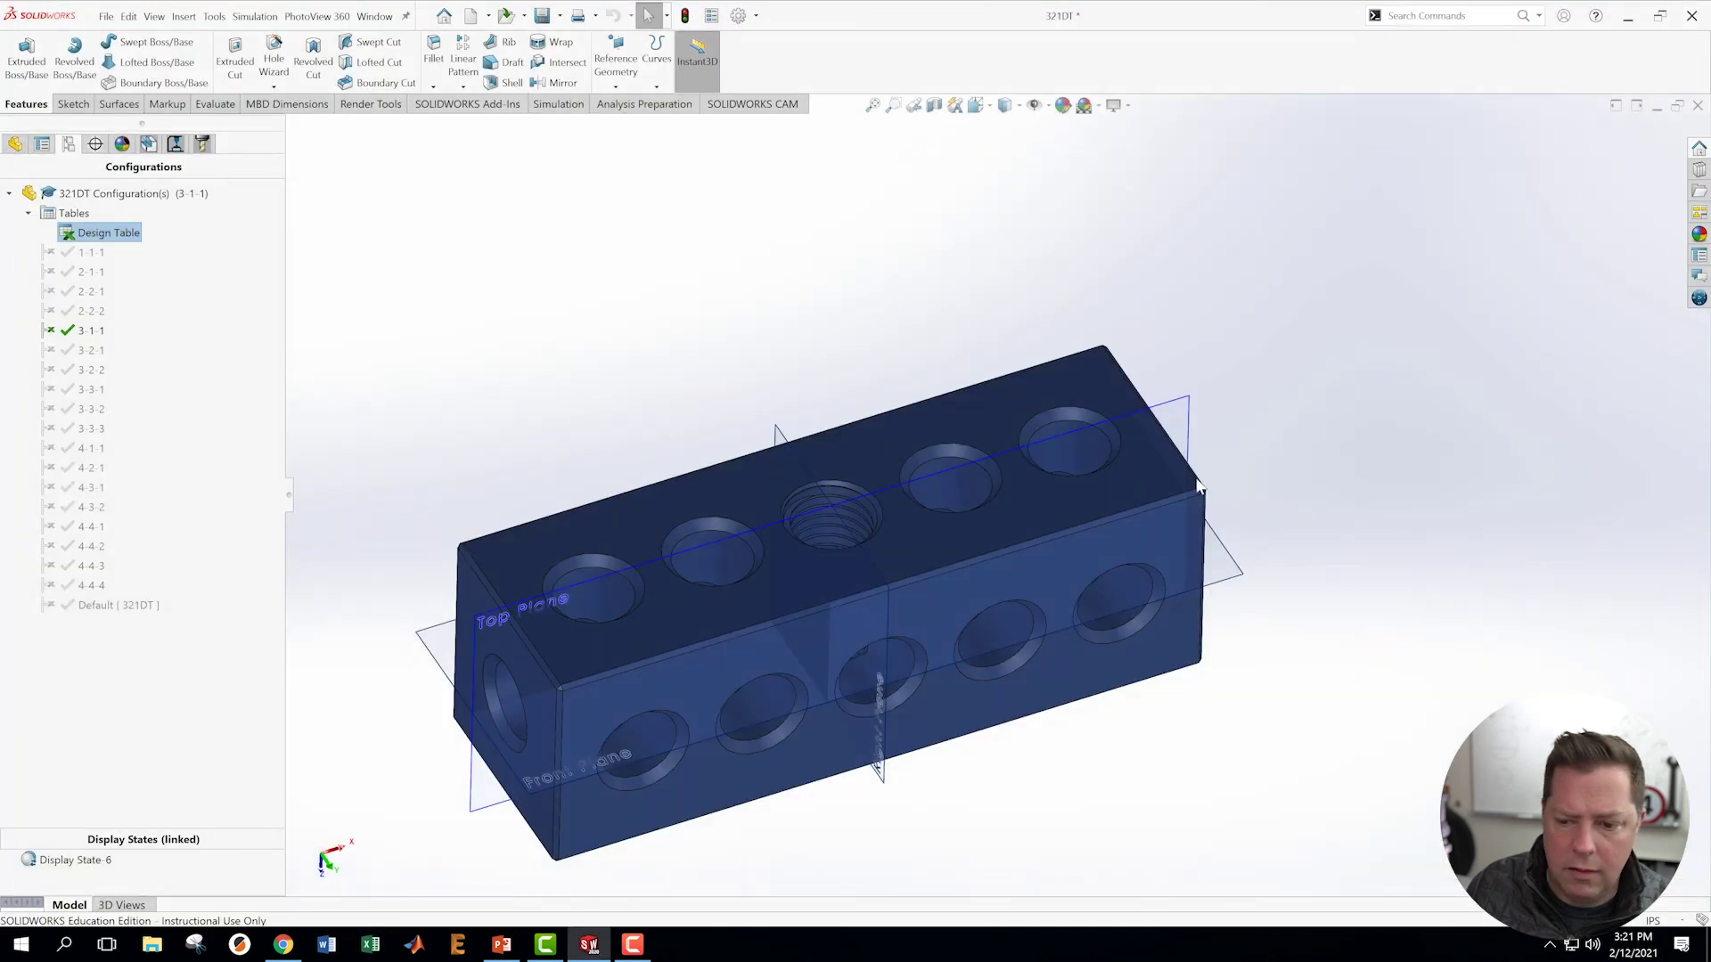
- Switch through configurations 2-2-1, 1-1-1 and 4-4-3 to confirm each shows the threaded centre hole
left_click(63, 298)
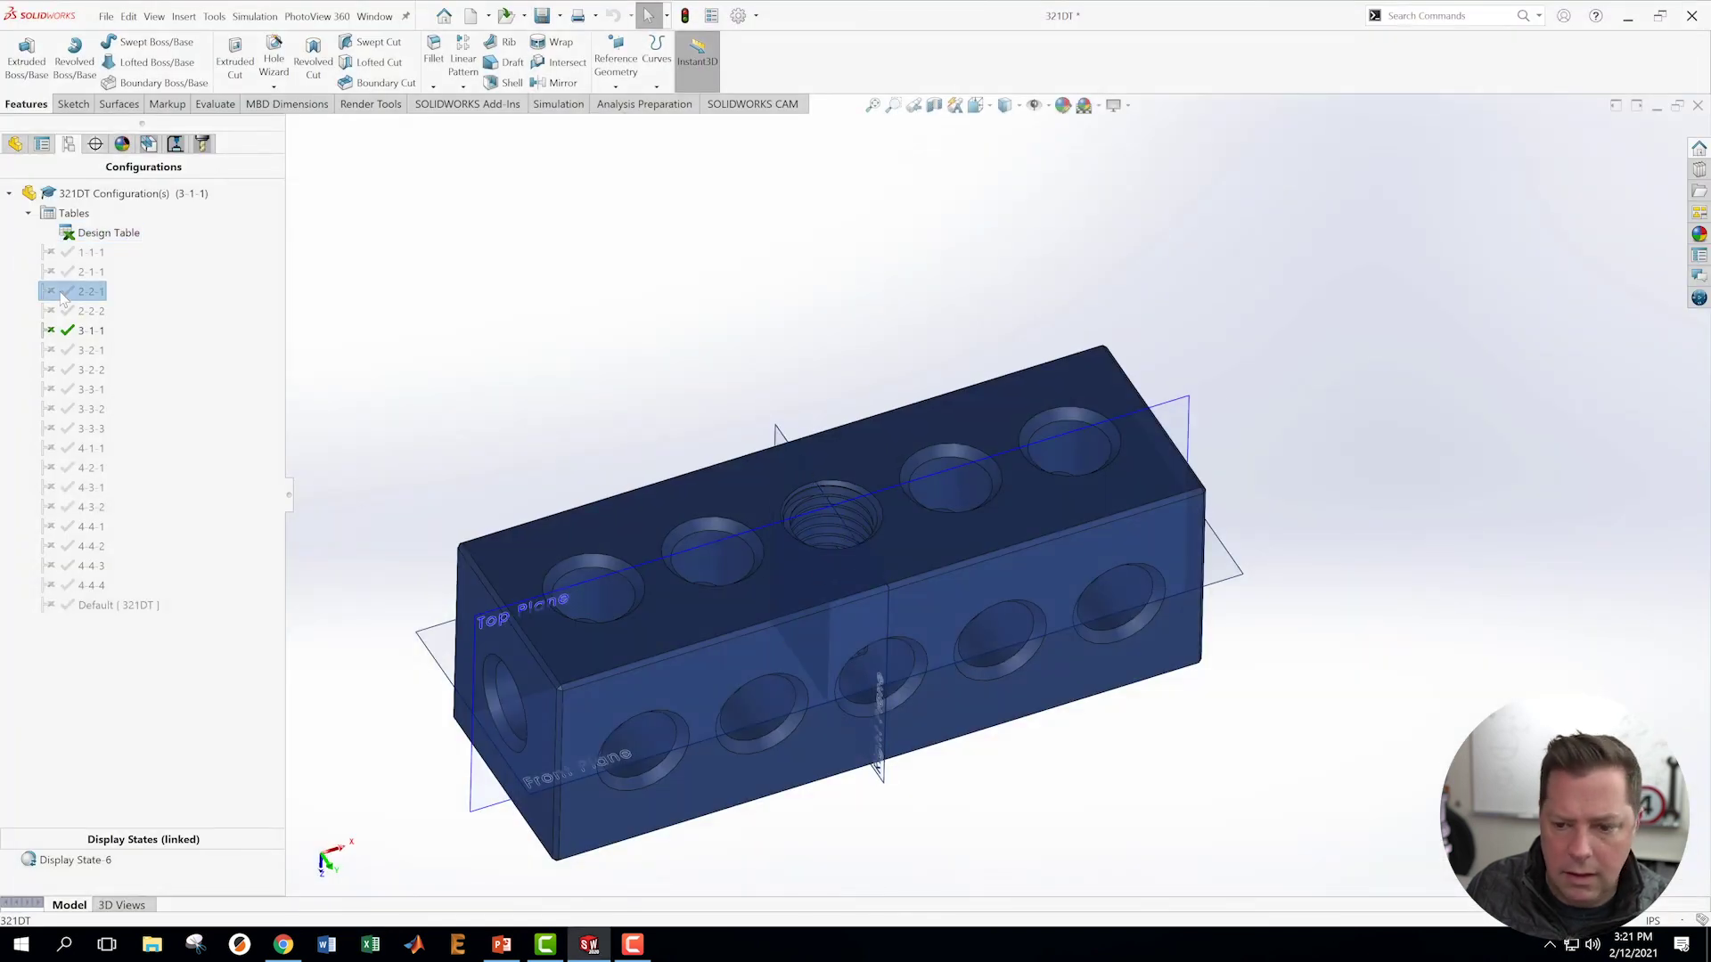
double_click(62, 297)
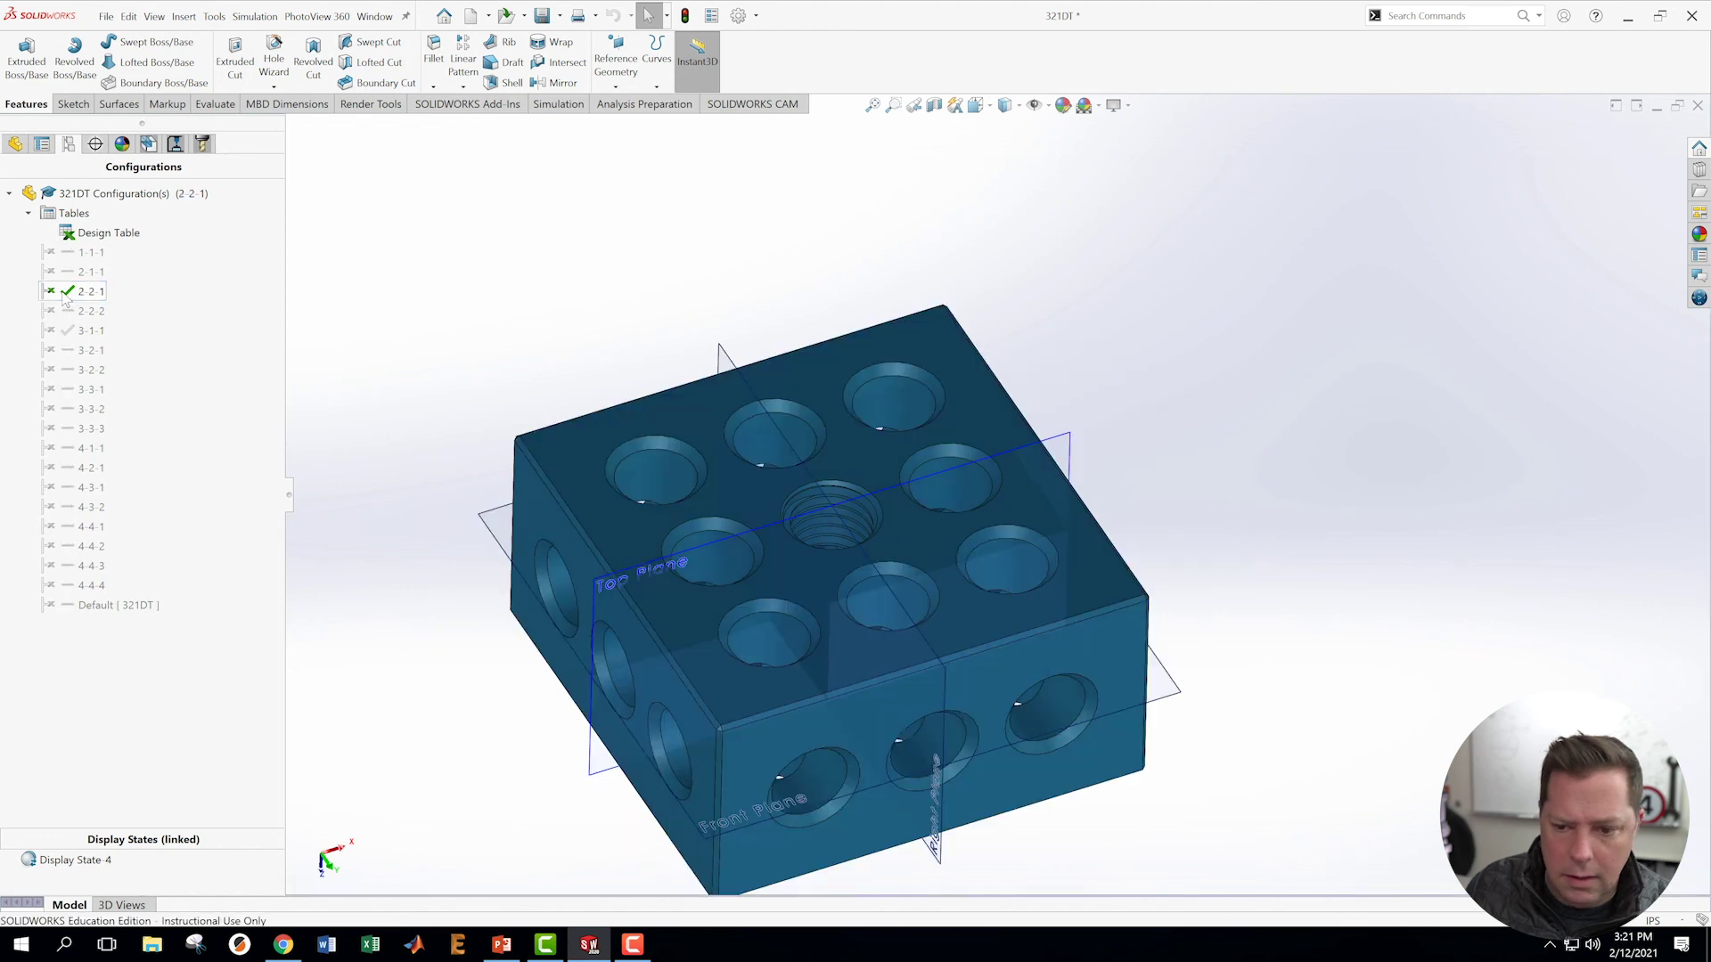
double_click(71, 251)
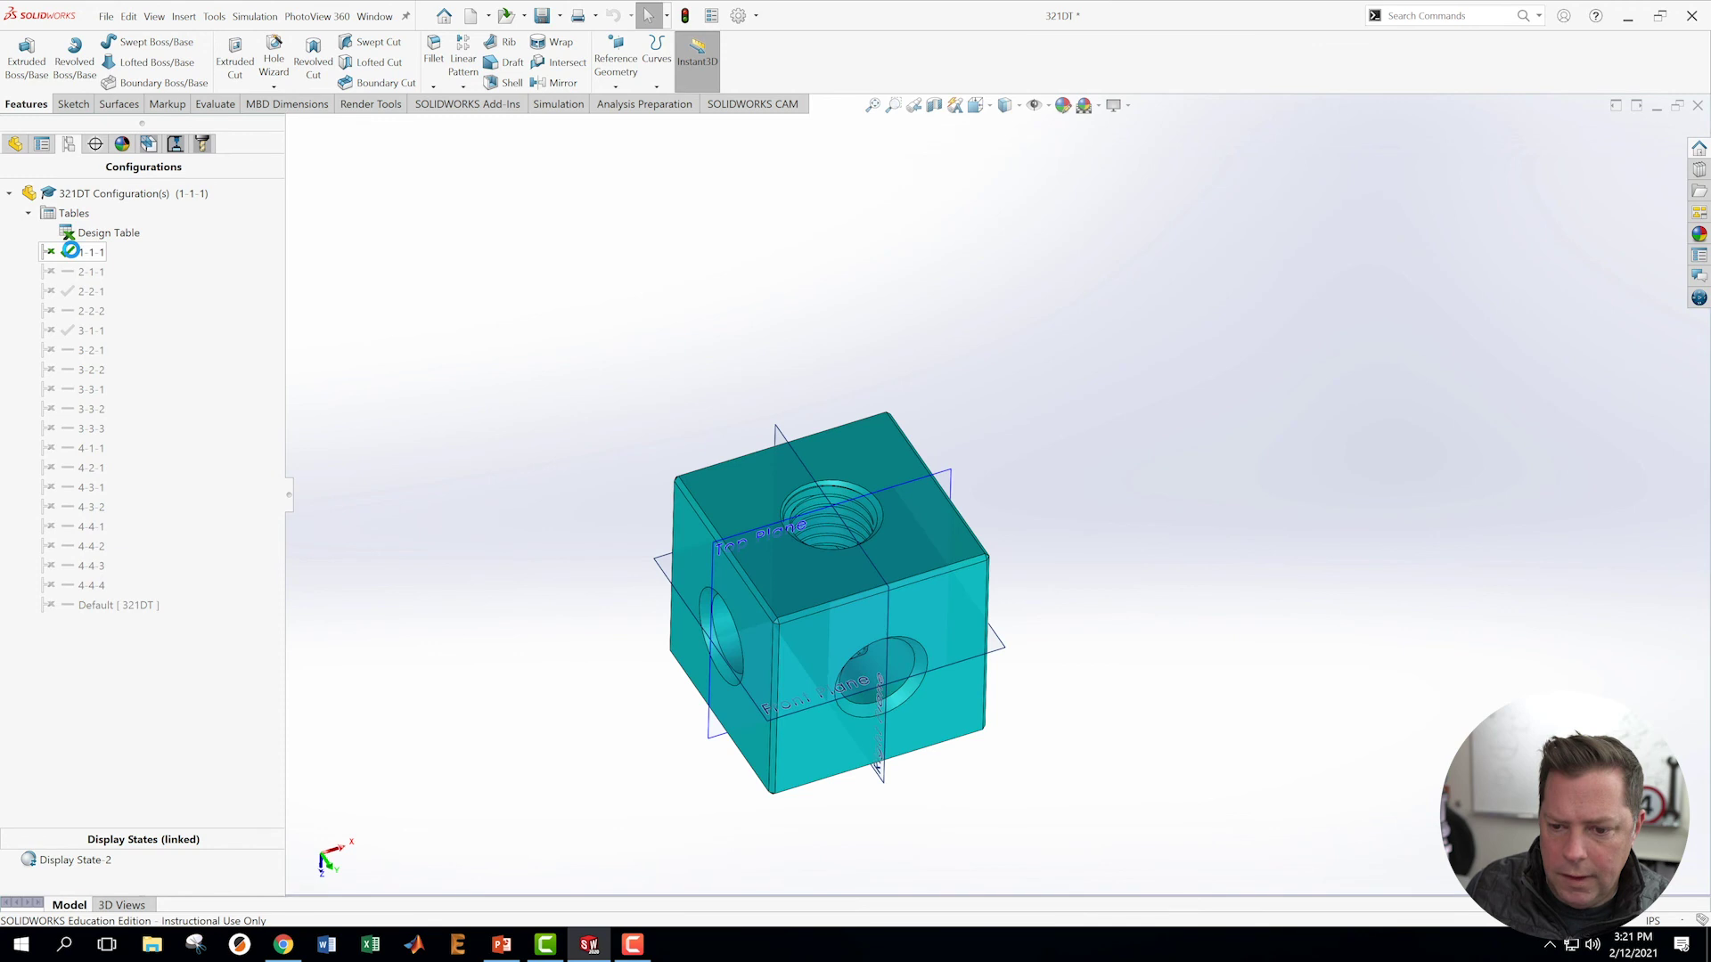
left_click(72, 586)
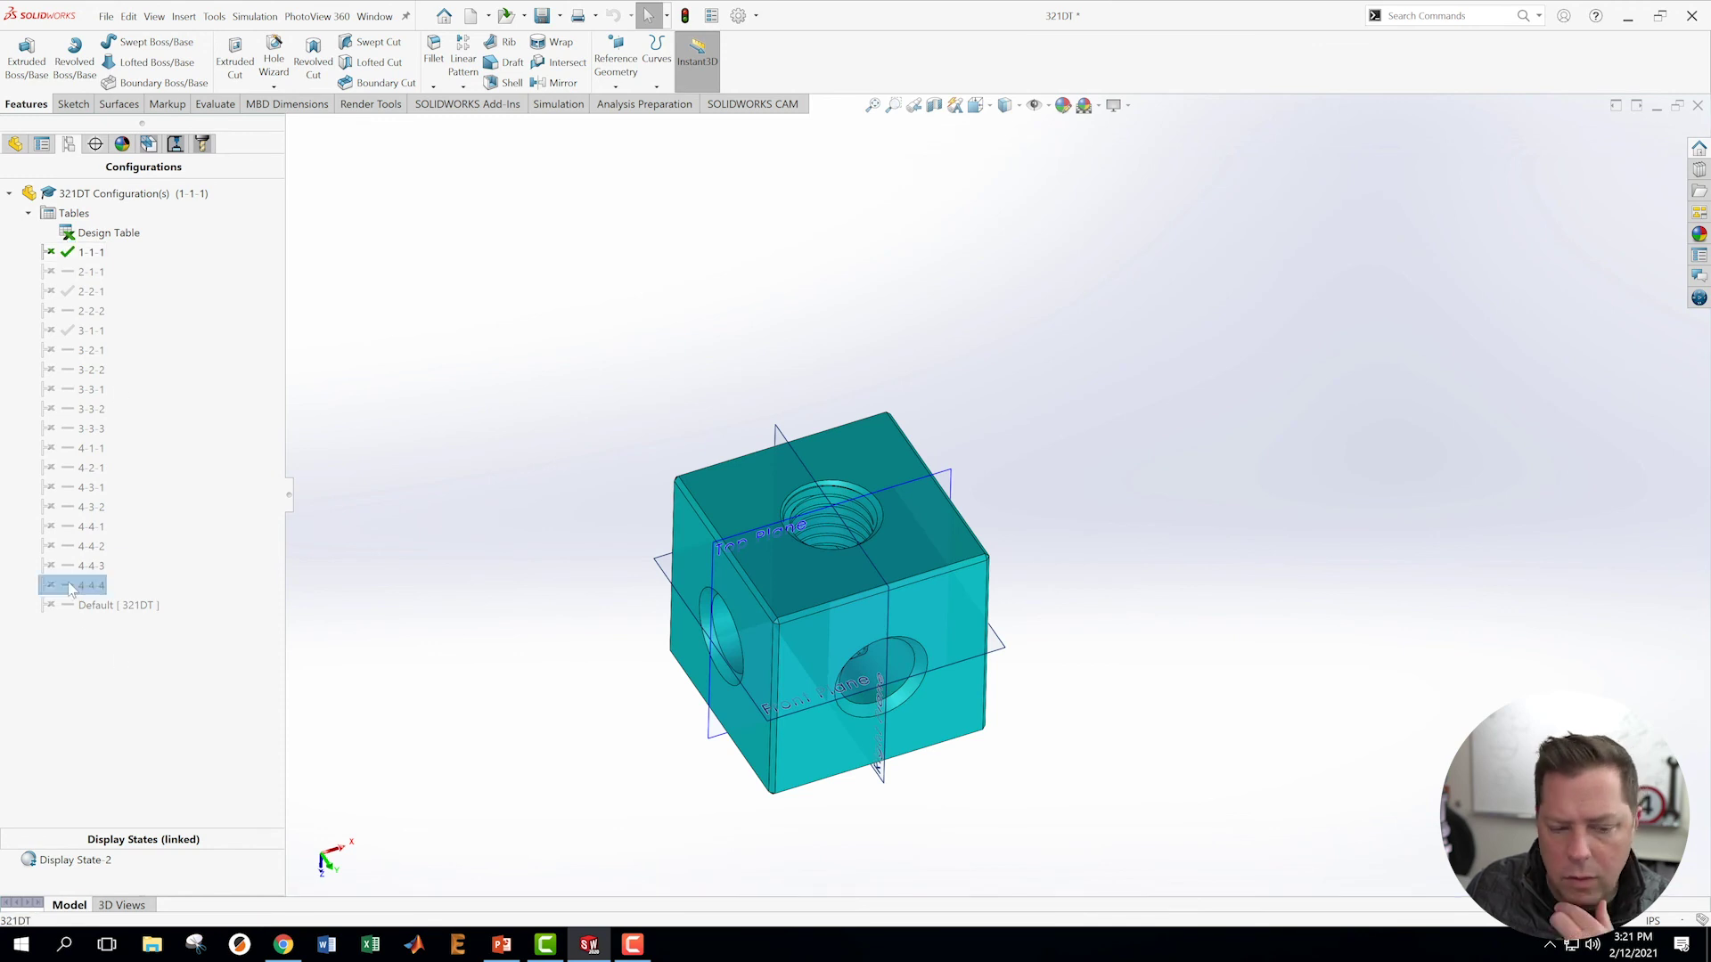